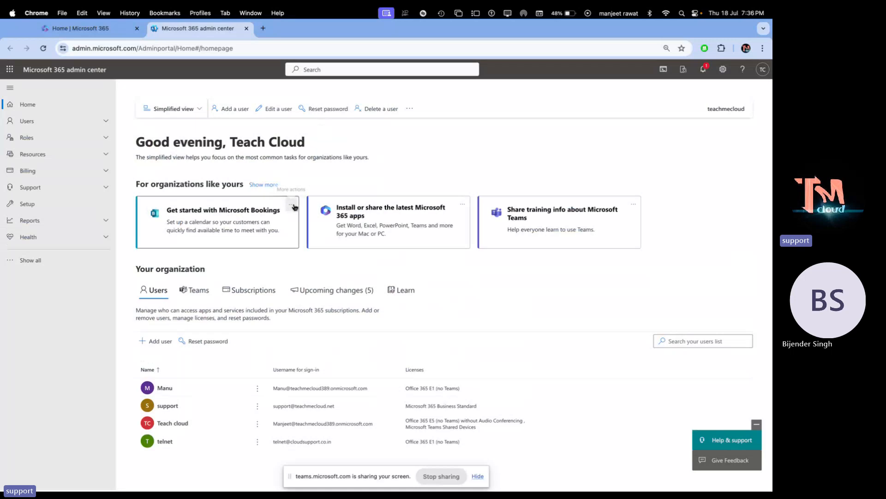
- Go to Users > Active users from the expanded admin navigation to list the organisation's four users
{"action": "left_click", "coordinate": [28, 259]}
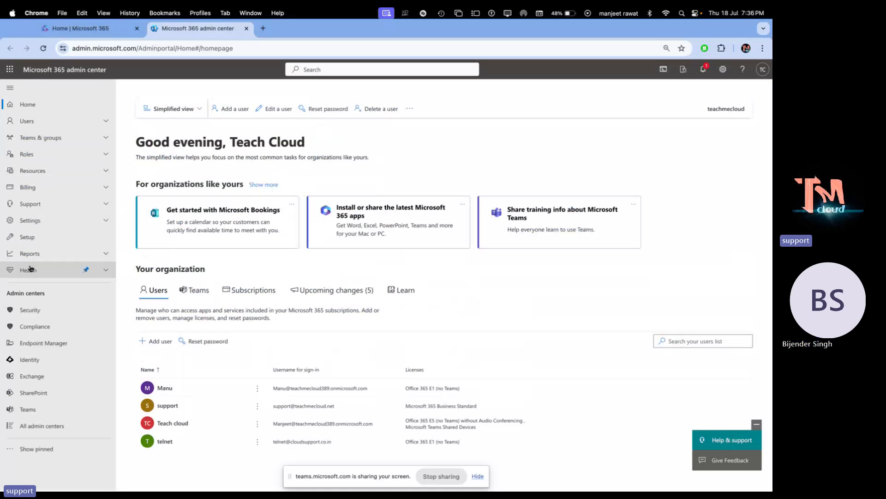
{"action": "left_click", "coordinate": [27, 121]}
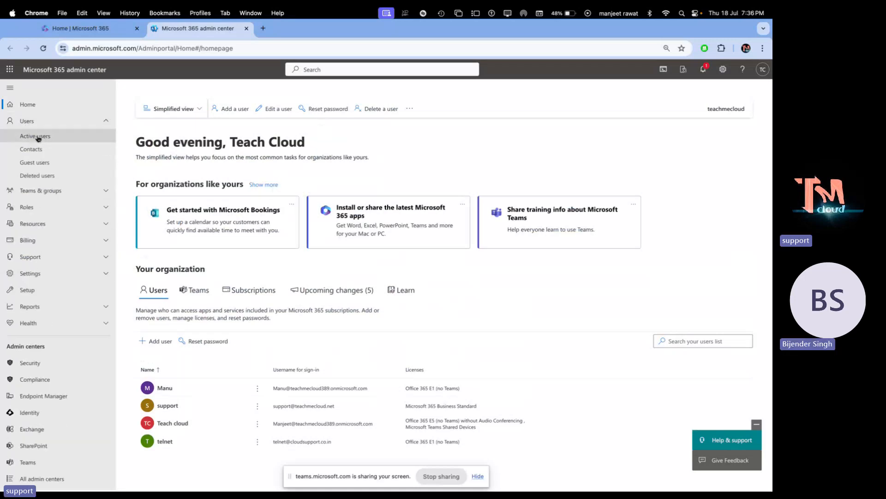
{"action": "left_click", "coordinate": [37, 137]}
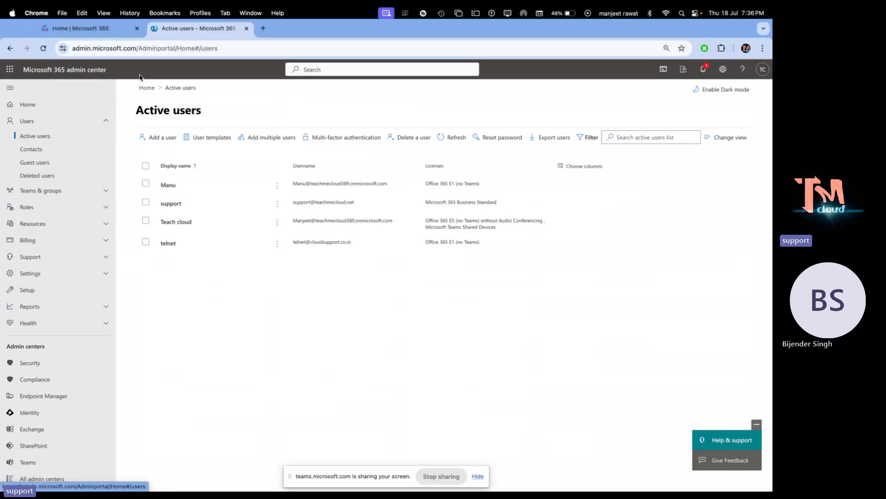
- Open the telnet user's details panel on its Account tab from the Active users list
{"action": "left_click", "coordinate": [174, 246]}
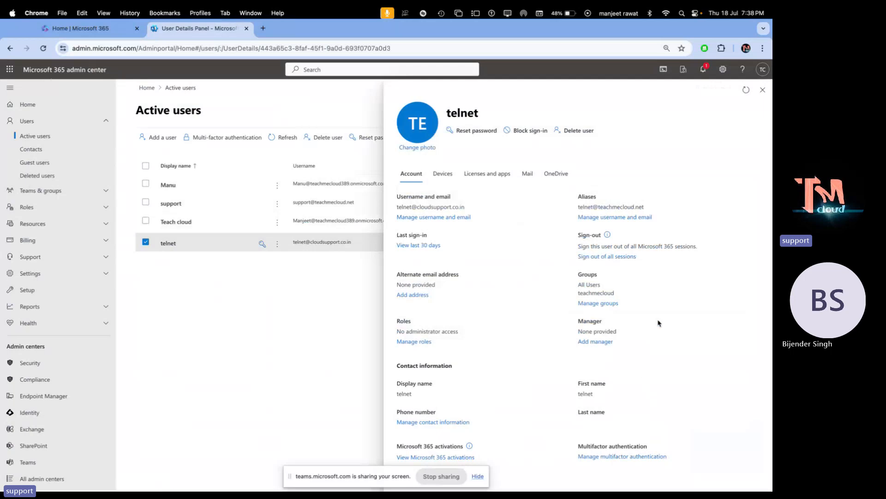
- Open Manage username and email for telnet to view its primary address and one alias
{"action": "left_click", "coordinate": [422, 217]}
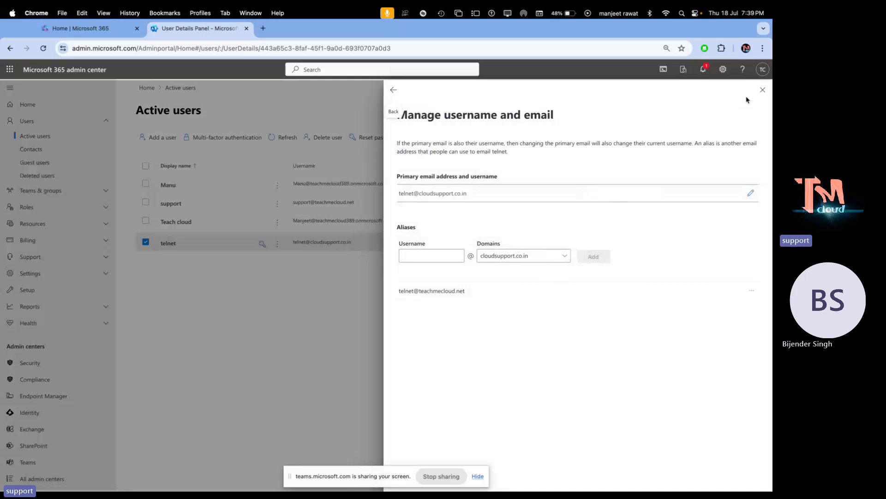
- Close the Manage username and email panel and reopen telnet's Account details
{"action": "left_click", "coordinate": [762, 91]}
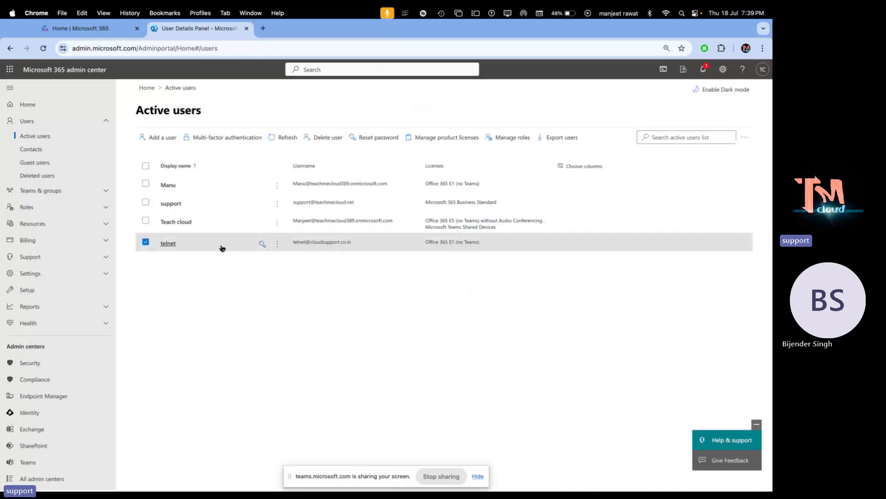
{"action": "left_click", "coordinate": [172, 243]}
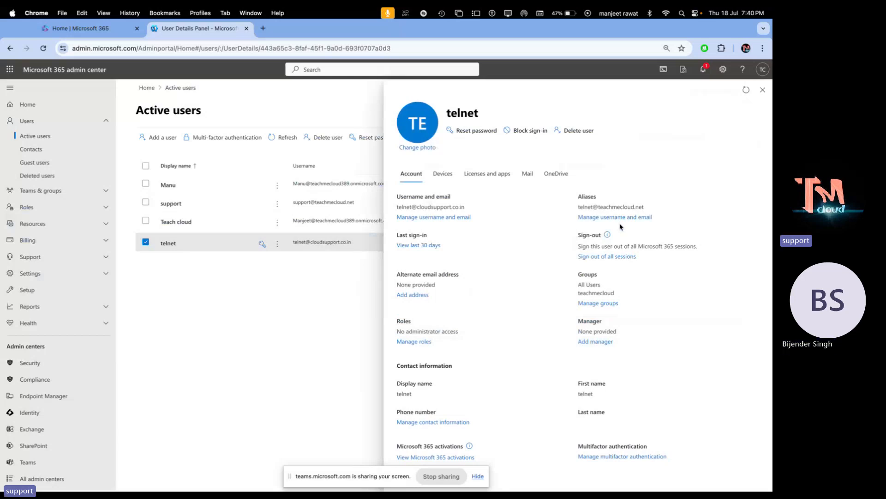
- Bring OneNote forward and scroll to blank space below the MS-365 free-trial checklist
{"action": "key", "text": "ctrl+Right"}
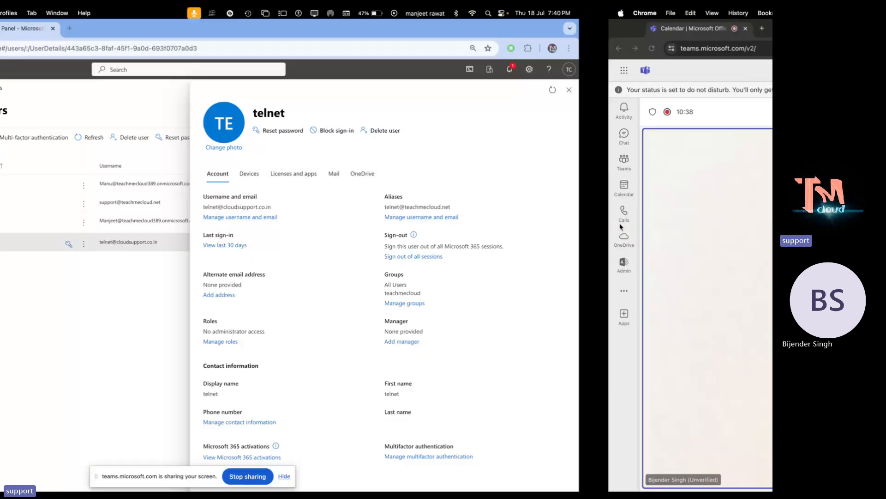
{"action": "key", "text": "ctrl+Left"}
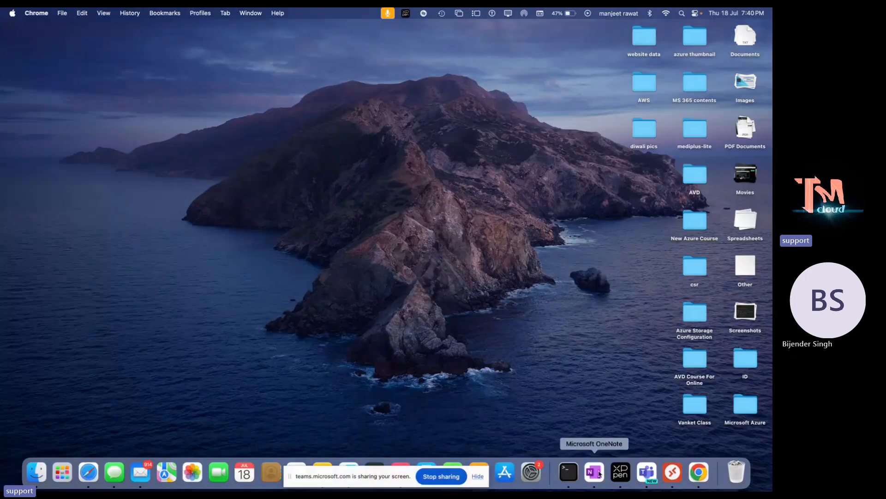
{"action": "left_click", "coordinate": [594, 476]}
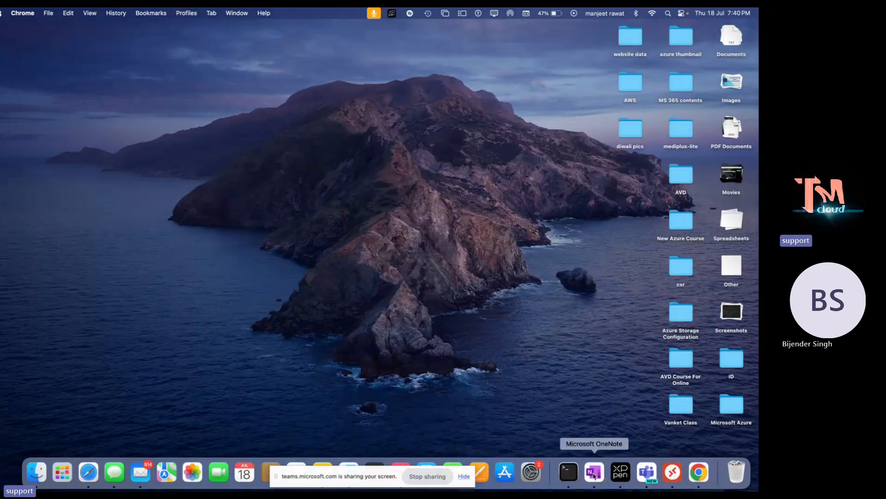
{"action": "scroll", "coordinate": [204, 295], "scroll_direction": "down", "scroll_amount": 3}
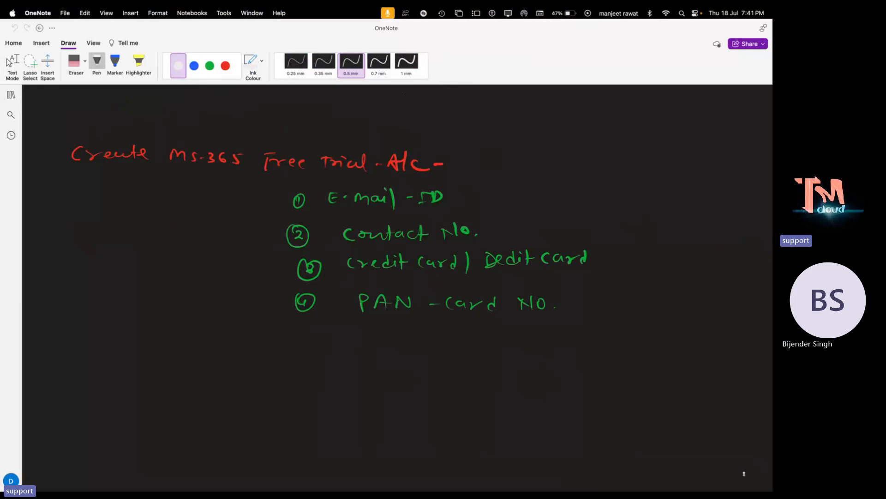
{"action": "scroll", "coordinate": [729, 443], "scroll_direction": "down", "scroll_amount": 5}
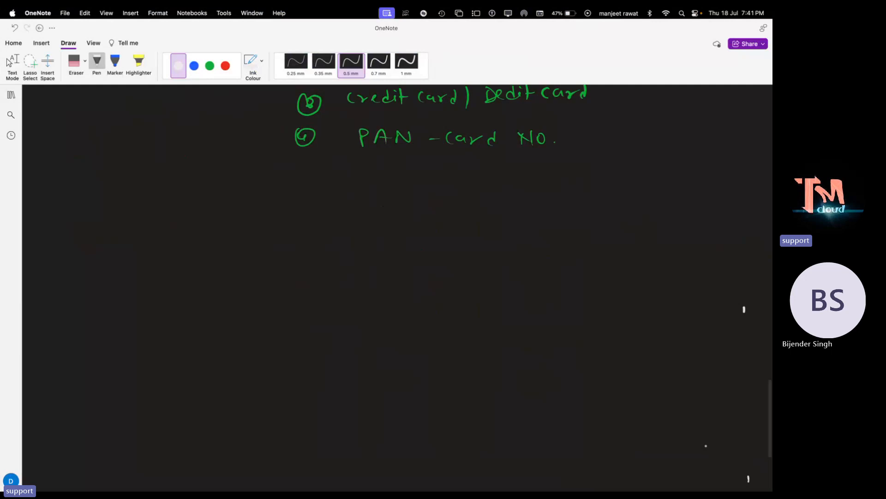
{"action": "scroll", "coordinate": [706, 445], "scroll_direction": "down", "scroll_amount": 3}
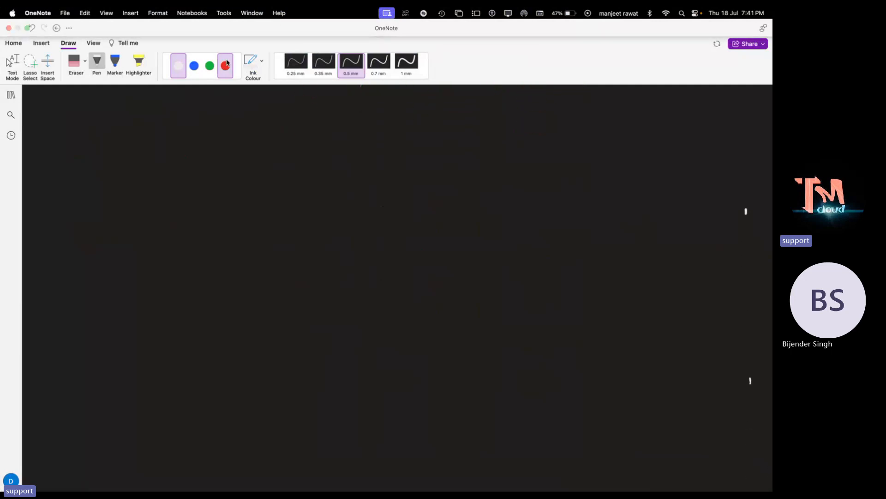
- Handwrite a boxed 'MS-365 Admin centre' heading in green ink
{"action": "left_click", "coordinate": [210, 66]}
{"action": "mouse_move", "coordinate": [209, 151]}
{"action": "left_mouse_down"}
{"action": "mouse_move", "coordinate": [210, 138]}
{"action": "mouse_move", "coordinate": [228, 149]}
{"action": "left_mouse_up"}
{"action": "left_click_drag", "start_coordinate": [237, 145], "coordinate": [297, 146]}
{"action": "mouse_move", "coordinate": [299, 150]}
{"action": "left_mouse_down"}
{"action": "mouse_move", "coordinate": [308, 138]}
{"action": "mouse_move", "coordinate": [316, 149]}
{"action": "left_mouse_up"}
{"action": "left_click_drag", "start_coordinate": [325, 134], "coordinate": [323, 147]}
{"action": "left_click_drag", "start_coordinate": [331, 147], "coordinate": [346, 147]}
{"action": "left_click_drag", "start_coordinate": [349, 141], "coordinate": [408, 144]}
{"action": "left_click_drag", "start_coordinate": [409, 148], "coordinate": [447, 146]}
{"action": "left_click_drag", "start_coordinate": [444, 145], "coordinate": [462, 148]}
{"action": "left_click", "coordinate": [464, 148]}
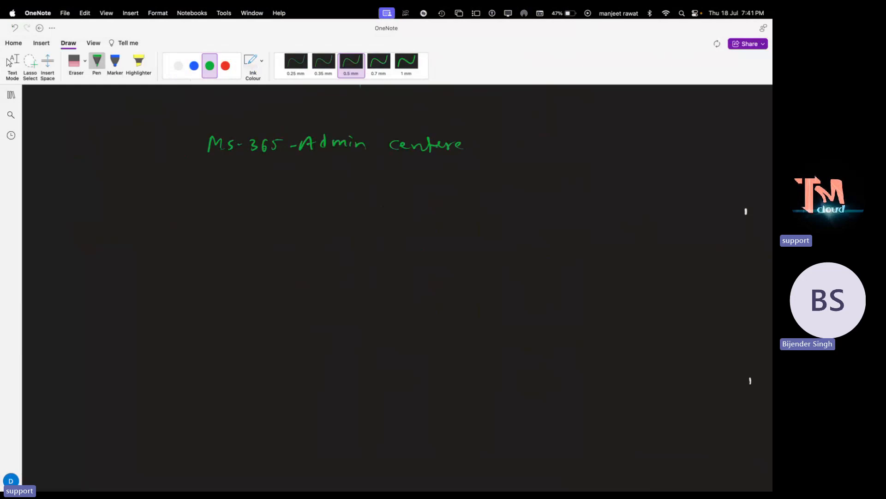
{"action": "mouse_move", "coordinate": [198, 132]}
{"action": "left_mouse_down"}
{"action": "mouse_move", "coordinate": [196, 160]}
{"action": "mouse_move", "coordinate": [476, 169]}
{"action": "mouse_move", "coordinate": [416, 131]}
{"action": "mouse_move", "coordinate": [193, 129]}
{"action": "left_mouse_up"}
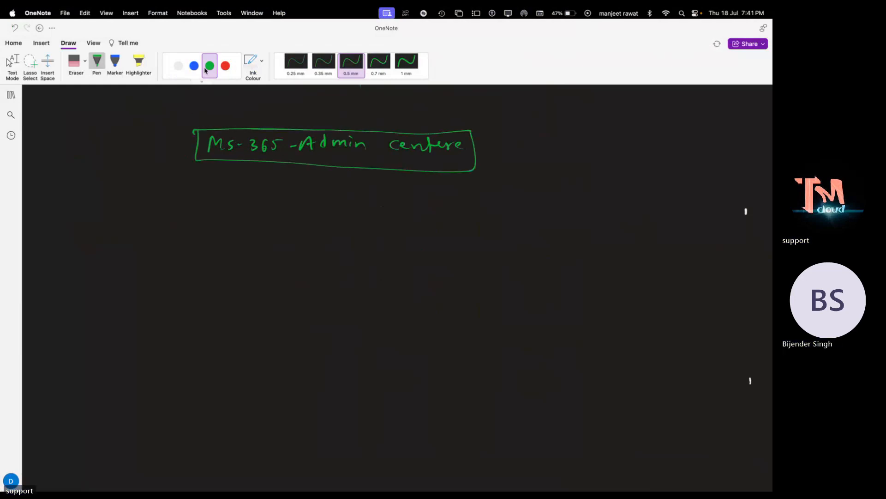
- Write the telnet user's e-mail address below the heading in blue ink
{"action": "left_click", "coordinate": [193, 66]}
{"action": "left_click_drag", "start_coordinate": [85, 214], "coordinate": [82, 228]}
{"action": "left_click_drag", "start_coordinate": [80, 215], "coordinate": [143, 227]}
{"action": "left_click_drag", "start_coordinate": [138, 217], "coordinate": [180, 224]}
{"action": "left_click_drag", "start_coordinate": [176, 216], "coordinate": [213, 224]}
{"action": "mouse_move", "coordinate": [219, 219]}
{"action": "left_mouse_down"}
{"action": "mouse_move", "coordinate": [257, 228]}
{"action": "mouse_move", "coordinate": [314, 208]}
{"action": "mouse_move", "coordinate": [319, 223]}
{"action": "left_mouse_up"}
{"action": "left_click_drag", "start_coordinate": [324, 215], "coordinate": [337, 226]}
{"action": "left_click_drag", "start_coordinate": [337, 221], "coordinate": [348, 227]}
{"action": "left_click_drag", "start_coordinate": [343, 217], "coordinate": [356, 216]}
- Label the address UPN with a red dash
{"action": "left_click", "coordinate": [214, 65]}
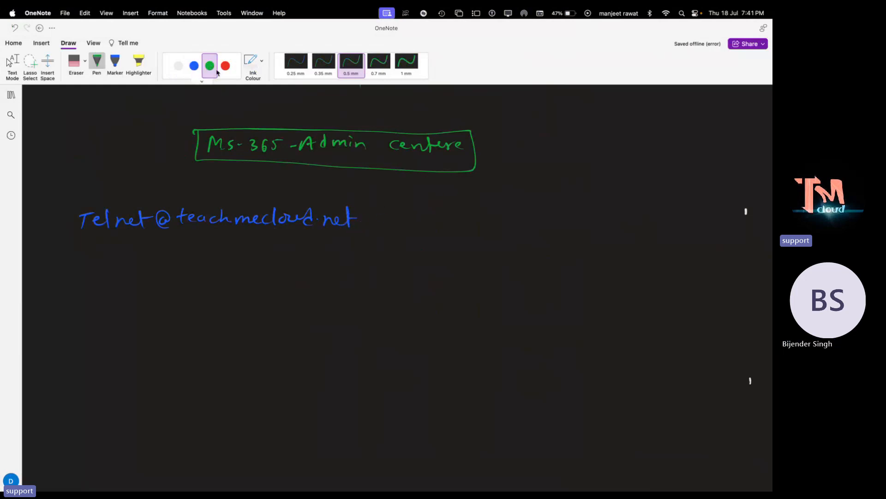
{"action": "left_click", "coordinate": [225, 66]}
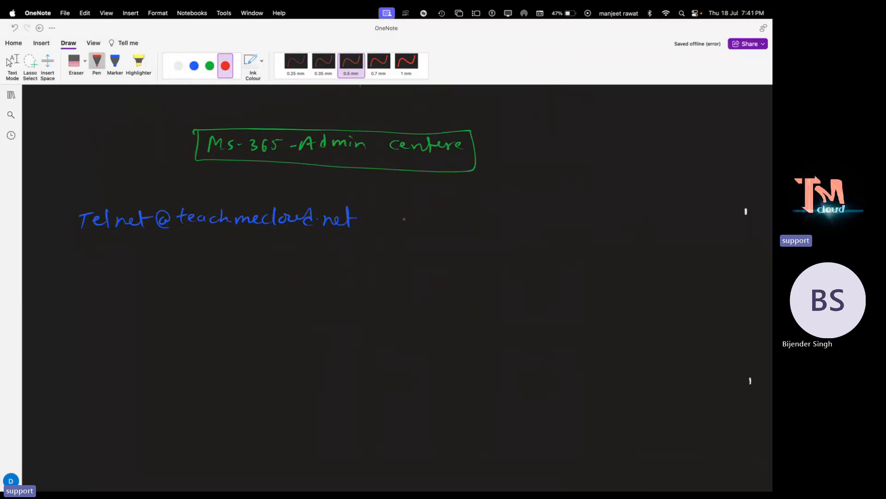
{"action": "mouse_move", "coordinate": [405, 221]}
{"action": "left_mouse_down"}
{"action": "mouse_move", "coordinate": [531, 220]}
{"action": "mouse_move", "coordinate": [535, 211]}
{"action": "left_mouse_up"}
- Write 'user principle name' in white beneath the UPN label
{"action": "left_click", "coordinate": [178, 66]}
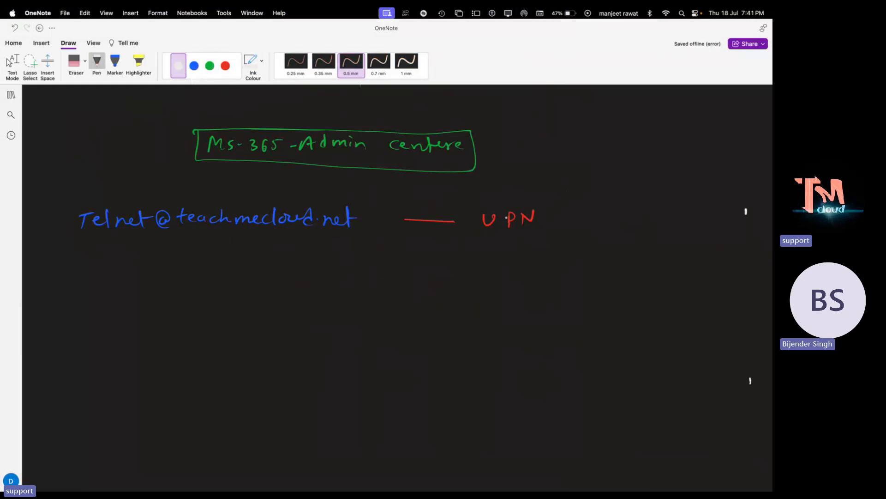
{"action": "left_click_drag", "start_coordinate": [381, 262], "coordinate": [598, 266]}
{"action": "left_click", "coordinate": [225, 66]}
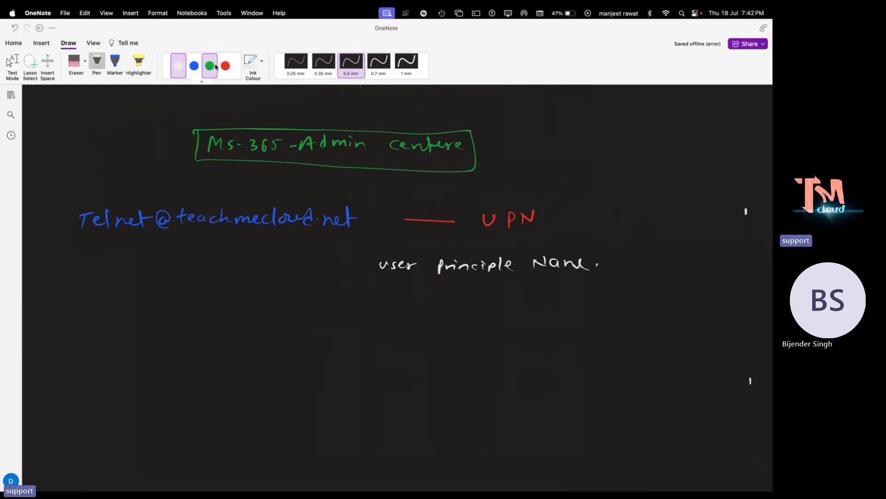
- Draw a red arrow down from the address and write 'Aliases' under it
{"action": "left_click_drag", "start_coordinate": [182, 245], "coordinate": [179, 297]}
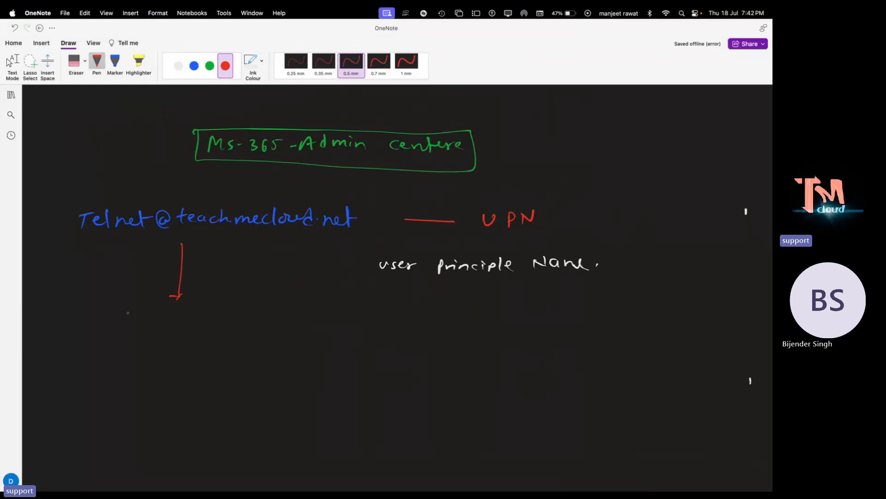
{"action": "key", "text": "ctrl+Right"}
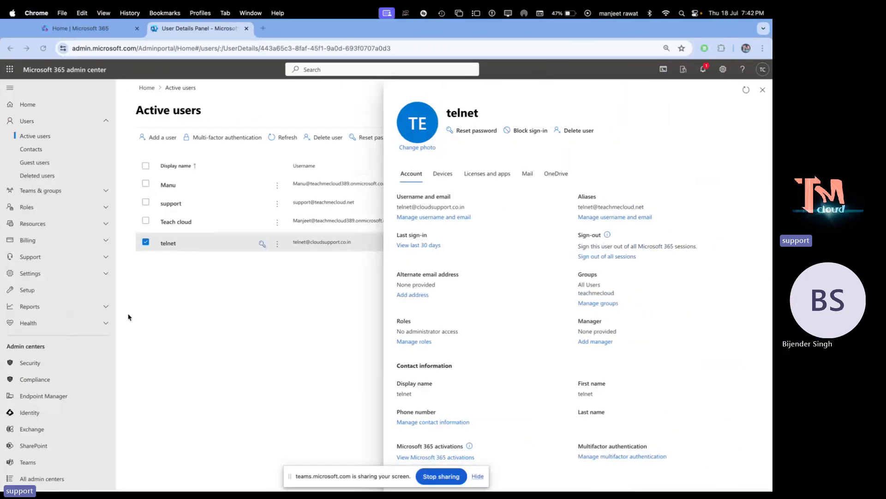
{"action": "key", "text": "ctrl+Left"}
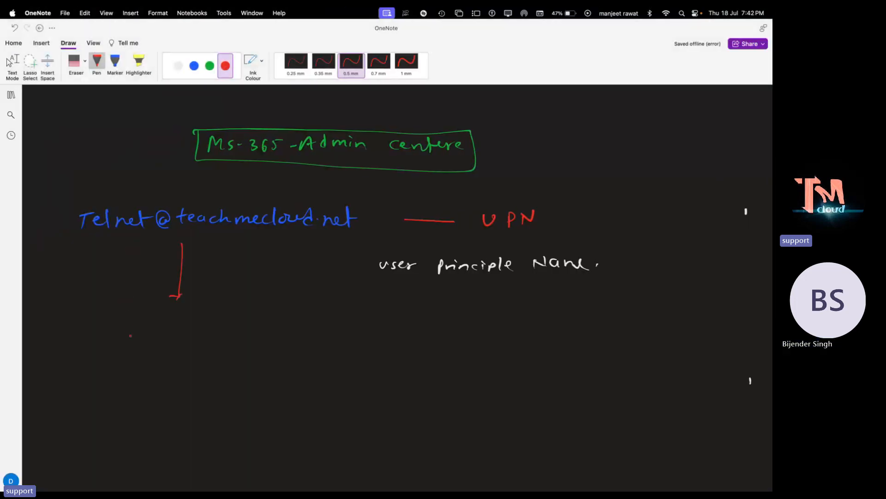
{"action": "left_click_drag", "start_coordinate": [145, 332], "coordinate": [214, 326]}
{"action": "left_click_drag", "start_coordinate": [226, 317], "coordinate": [220, 327]}
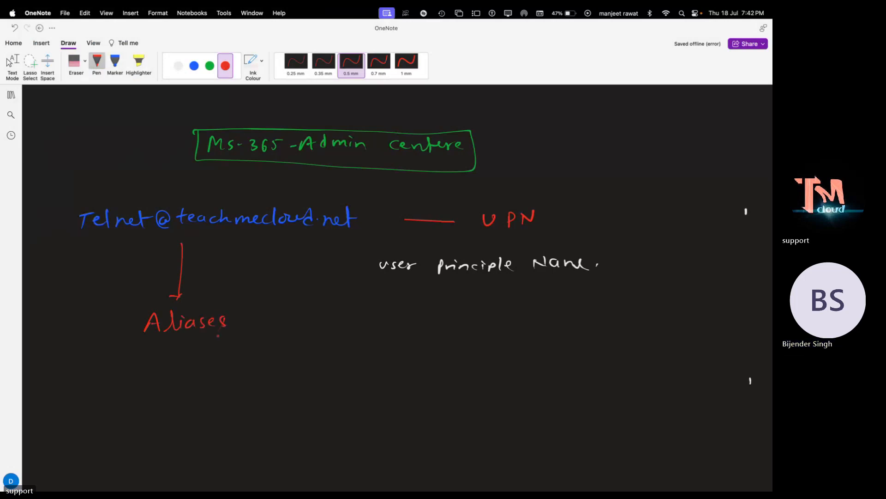
- Add a green arrow and 'Duplicate Name' after Aliases, then switch to the Teams meeting
{"action": "left_click", "coordinate": [210, 66]}
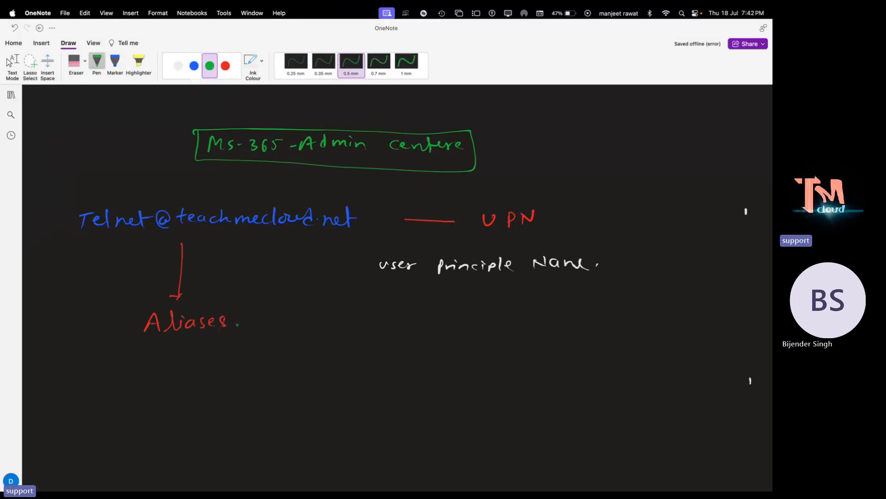
{"action": "left_click_drag", "start_coordinate": [238, 325], "coordinate": [282, 330]}
{"action": "left_click_drag", "start_coordinate": [291, 322], "coordinate": [330, 331]}
{"action": "left_click", "coordinate": [329, 325]}
{"action": "mouse_move", "coordinate": [345, 322]}
{"action": "left_mouse_down"}
{"action": "mouse_move", "coordinate": [338, 328]}
{"action": "mouse_move", "coordinate": [362, 330]}
{"action": "left_mouse_up"}
{"action": "left_click_drag", "start_coordinate": [360, 320], "coordinate": [442, 319]}
{"action": "left_click", "coordinate": [399, 316]}
{"action": "left_click_drag", "start_coordinate": [444, 316], "coordinate": [454, 314]}
{"action": "left_click", "coordinate": [461, 315]}
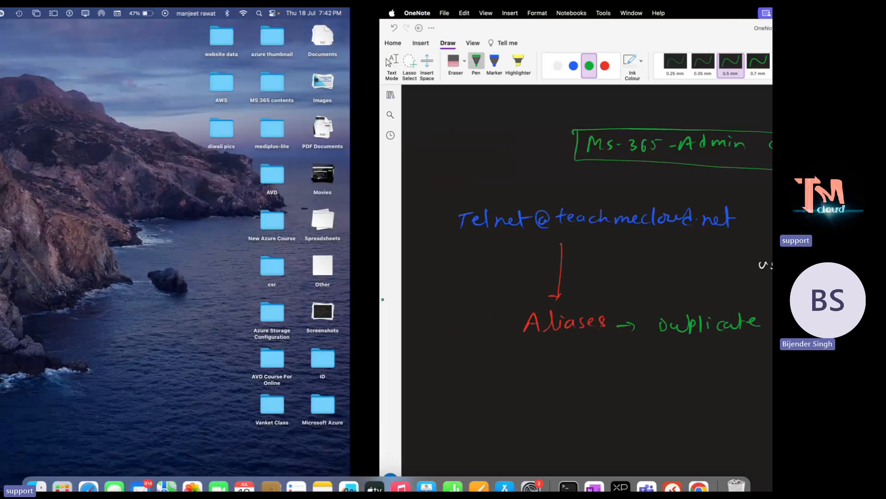
{"action": "key", "text": "ctrl+Right"}
{"action": "key", "text": "ctrl+Right"}
{"action": "key", "text": "ctrl+Right"}
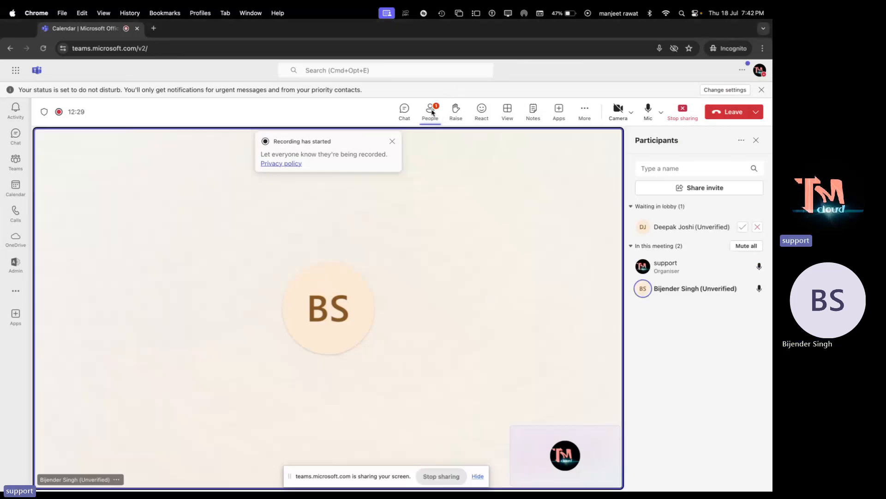
- Admit the lobby guest to the Teams meeting and return to telnet's admin center details
{"action": "left_click", "coordinate": [742, 227]}
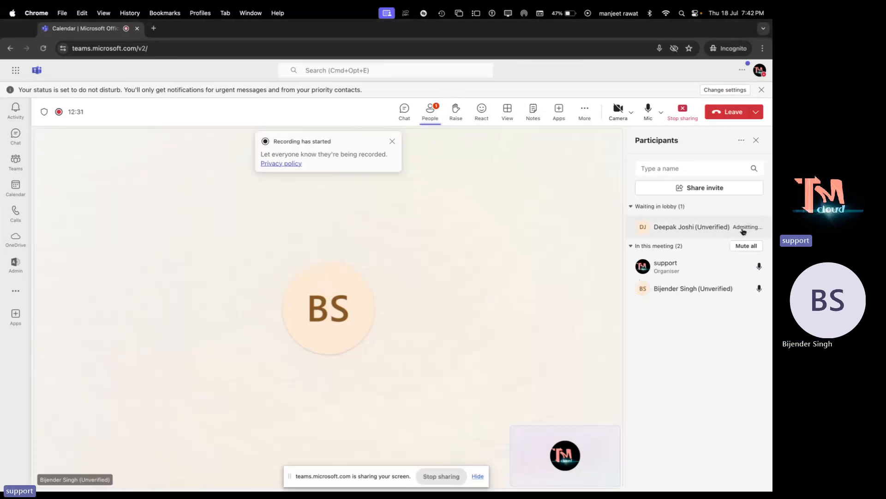
{"action": "key", "text": "ctrl+Left"}
{"action": "key", "text": "ctrl+Left"}
{"action": "key", "text": "ctrl+Right"}
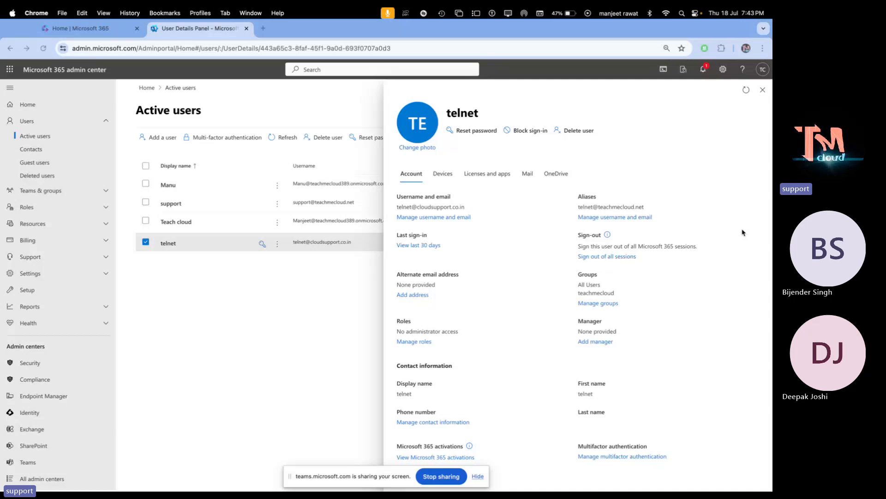
- Label the telnet address 'Primary Name' in white ink on the OneNote page
{"action": "key", "text": "ctrl+Left"}
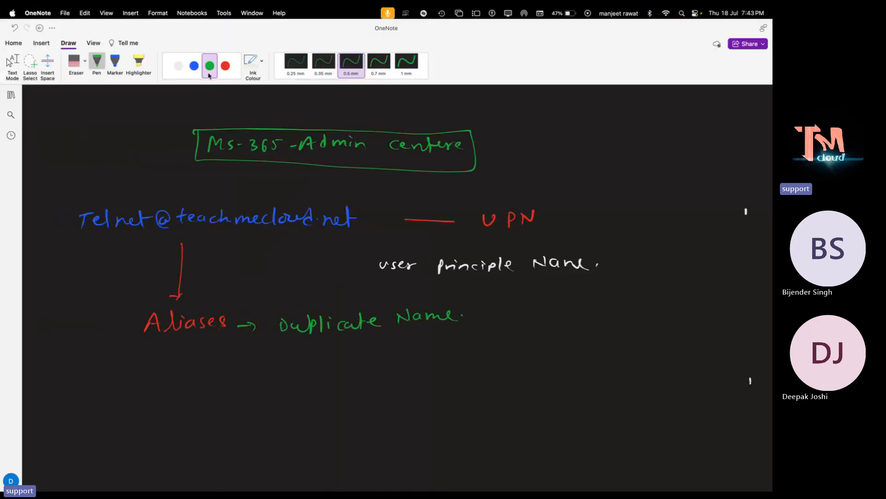
{"action": "left_click", "coordinate": [178, 66]}
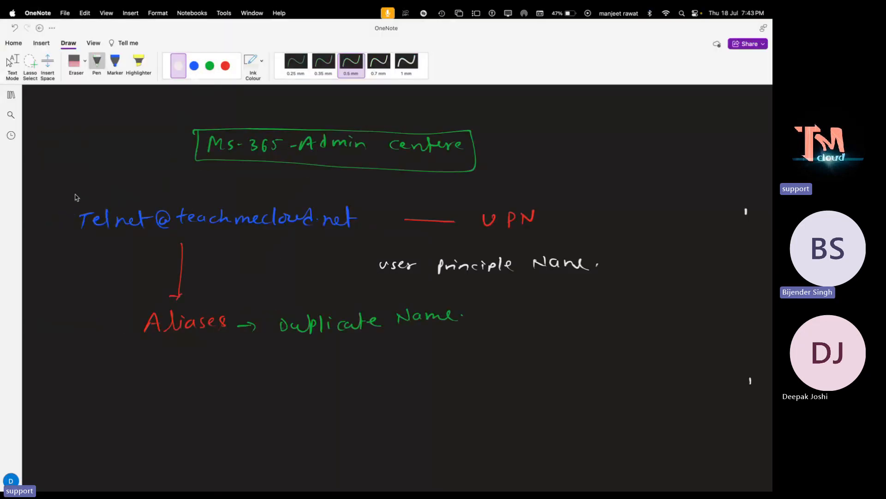
{"action": "mouse_move", "coordinate": [45, 198]}
{"action": "left_mouse_down"}
{"action": "mouse_move", "coordinate": [96, 187]}
{"action": "mouse_move", "coordinate": [110, 193]}
{"action": "mouse_move", "coordinate": [169, 167]}
{"action": "mouse_move", "coordinate": [115, 197]}
{"action": "left_mouse_up"}
- Draw a blue bracket arrow to Aliases and write a Test alias address on teachmecloud.net, erasing a mistake
{"action": "left_click", "coordinate": [210, 66]}
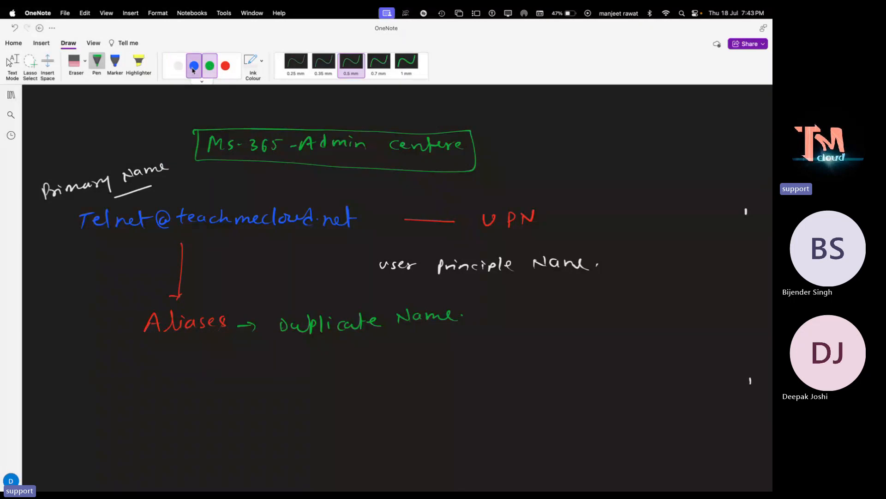
{"action": "left_click", "coordinate": [194, 70]}
{"action": "mouse_move", "coordinate": [58, 219]}
{"action": "left_mouse_down"}
{"action": "mouse_move", "coordinate": [44, 364]}
{"action": "mouse_move", "coordinate": [138, 366]}
{"action": "left_mouse_up"}
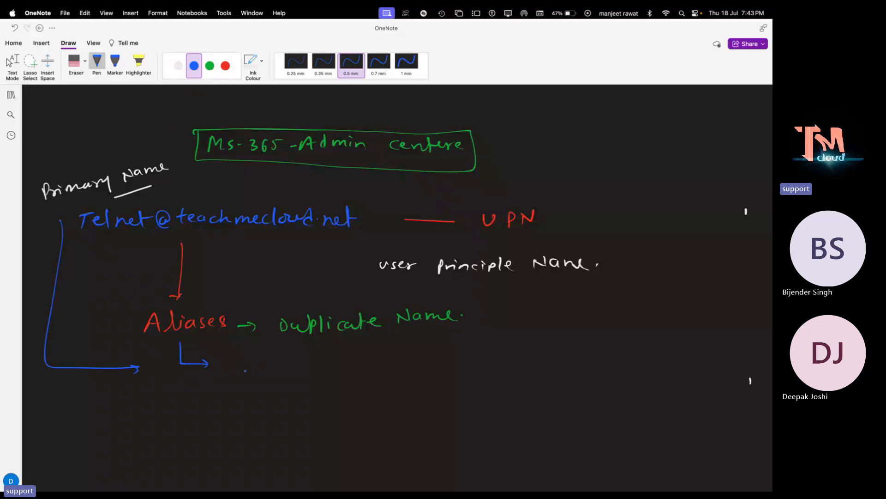
{"action": "left_click_drag", "start_coordinate": [252, 366], "coordinate": [262, 370]}
{"action": "left_click", "coordinate": [75, 62]}
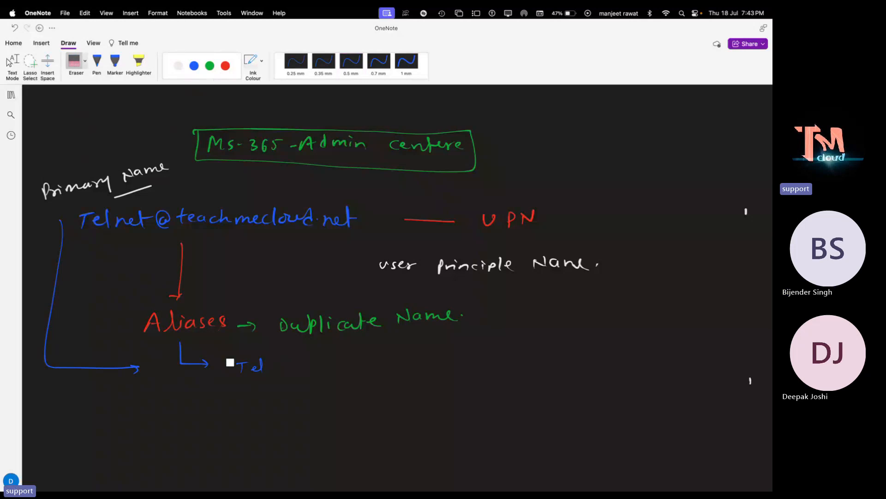
{"action": "left_click_drag", "start_coordinate": [230, 362], "coordinate": [269, 370]}
{"action": "left_click", "coordinate": [195, 67]}
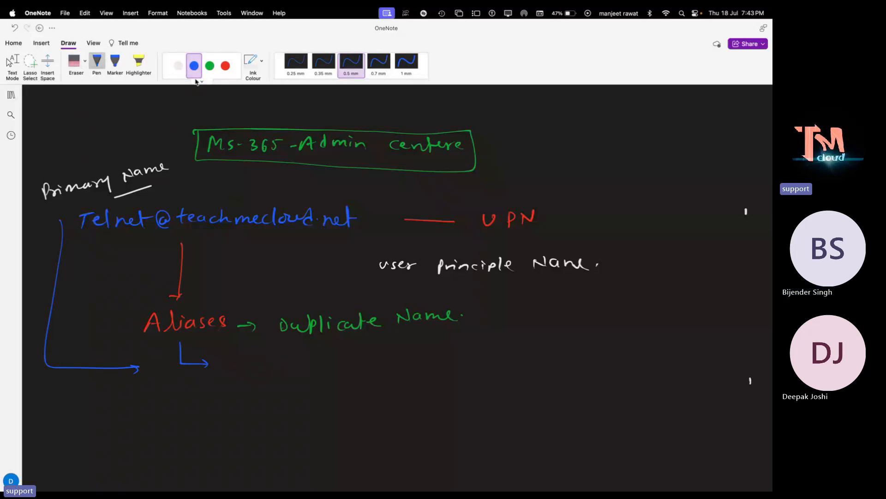
{"action": "mouse_move", "coordinate": [237, 363]}
{"action": "left_mouse_down"}
{"action": "mouse_move", "coordinate": [363, 372]}
{"action": "mouse_move", "coordinate": [390, 362]}
{"action": "mouse_move", "coordinate": [462, 361]}
{"action": "left_mouse_up"}
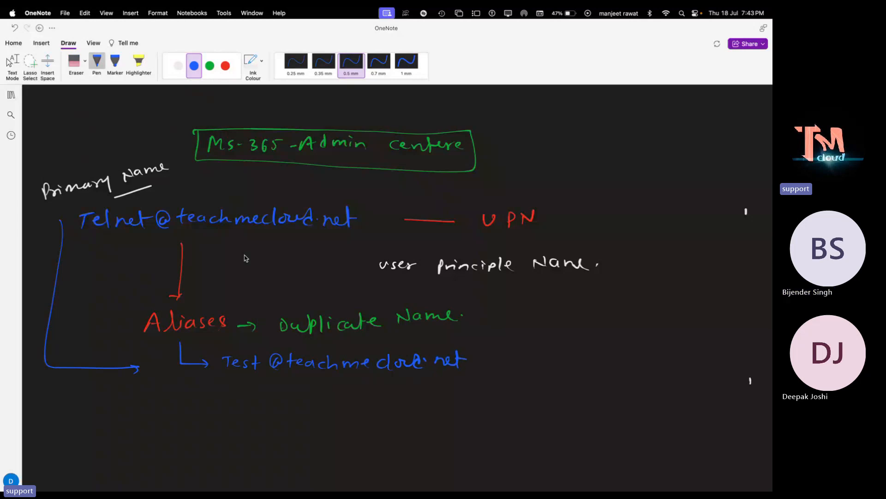
- Write 'use to Just Recieve Emails' in red under the Test alias address
{"action": "left_click", "coordinate": [210, 66]}
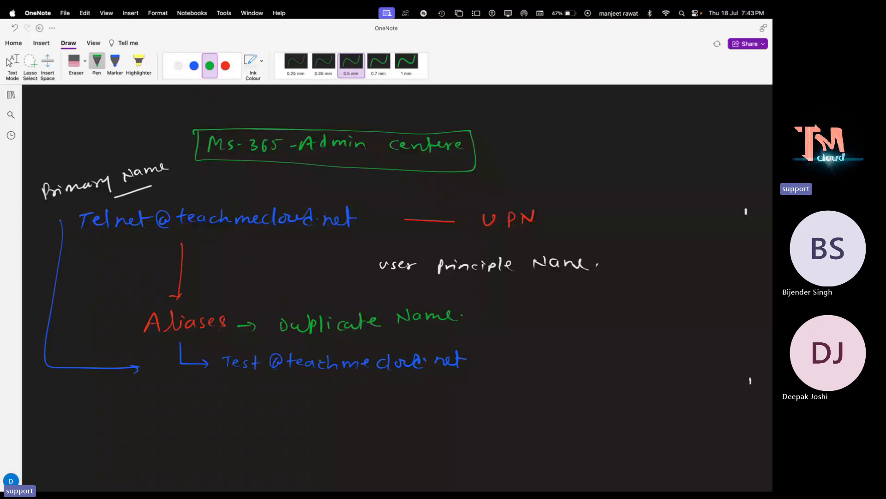
{"action": "left_click", "coordinate": [226, 65]}
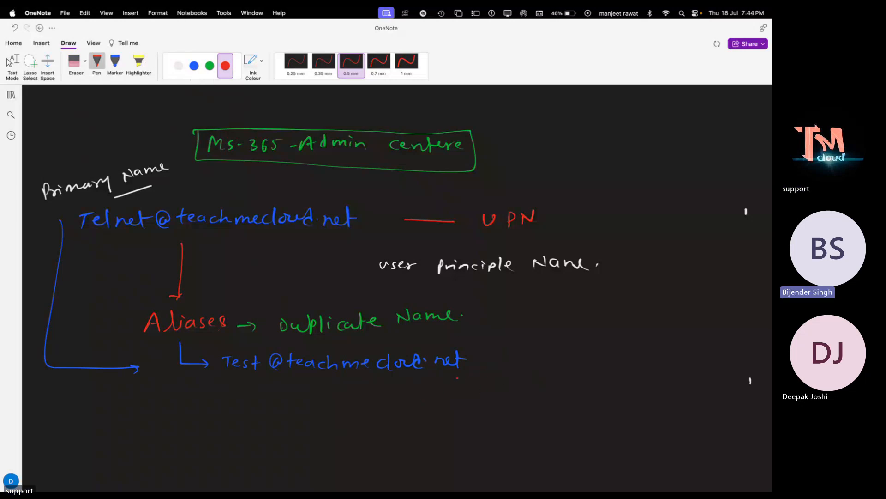
{"action": "left_click_drag", "start_coordinate": [277, 387], "coordinate": [305, 394]}
{"action": "left_click", "coordinate": [329, 396]}
{"action": "left_click_drag", "start_coordinate": [329, 384], "coordinate": [336, 389]}
{"action": "left_click_drag", "start_coordinate": [339, 387], "coordinate": [353, 396]}
{"action": "left_click_drag", "start_coordinate": [362, 389], "coordinate": [384, 395]}
{"action": "left_click_drag", "start_coordinate": [381, 389], "coordinate": [408, 393]}
{"action": "left_click_drag", "start_coordinate": [409, 383], "coordinate": [424, 390]}
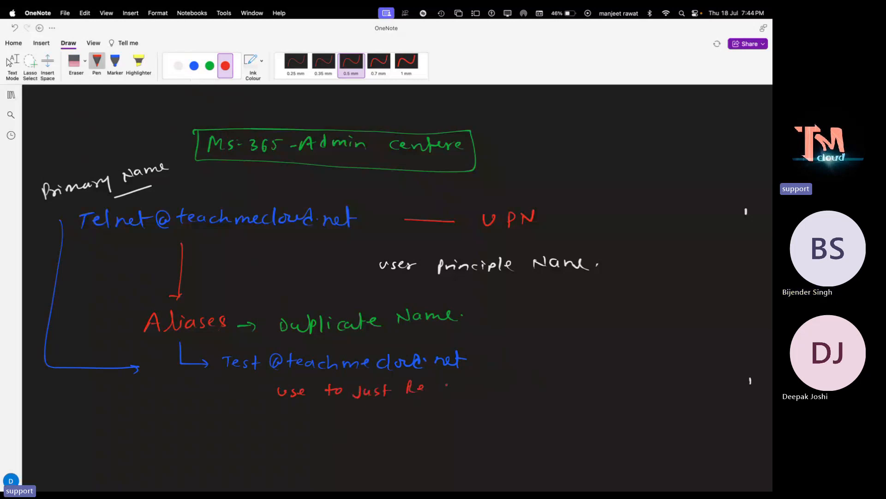
{"action": "left_click", "coordinate": [432, 388]}
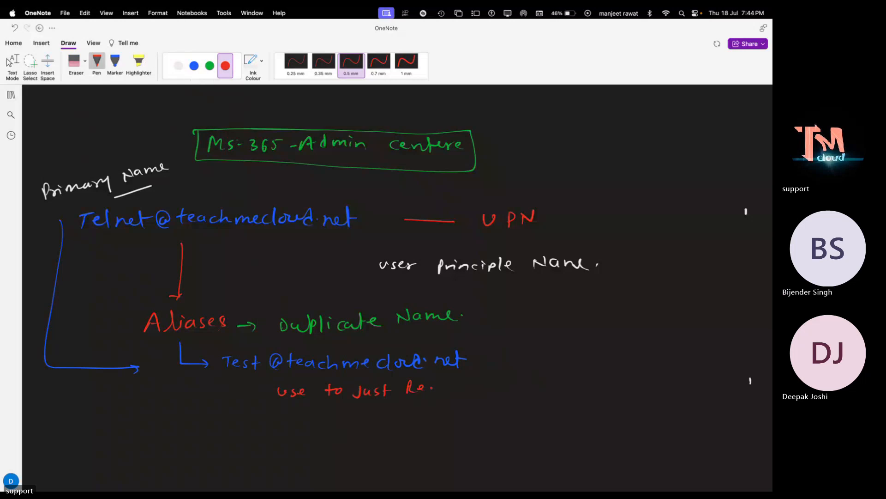
{"action": "mouse_move", "coordinate": [446, 387]}
{"action": "left_mouse_down"}
{"action": "mouse_move", "coordinate": [543, 383]}
{"action": "mouse_move", "coordinate": [567, 392]}
{"action": "left_mouse_up"}
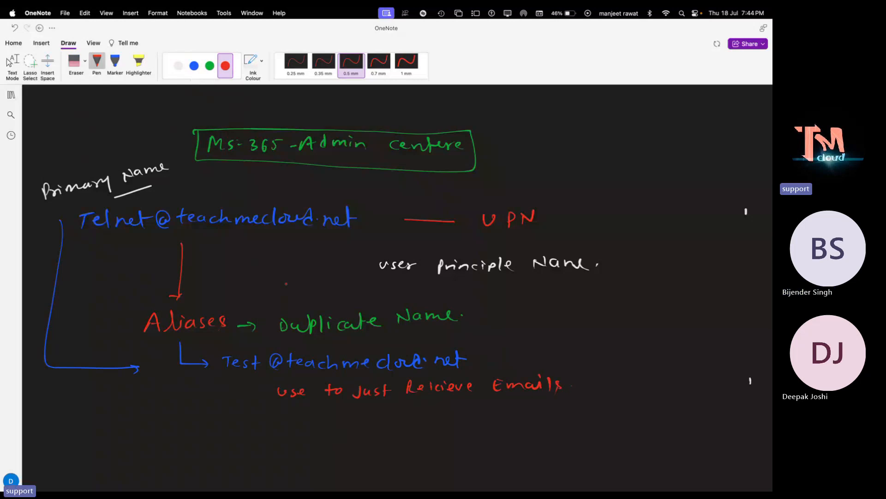
{"action": "left_click", "coordinate": [179, 69]}
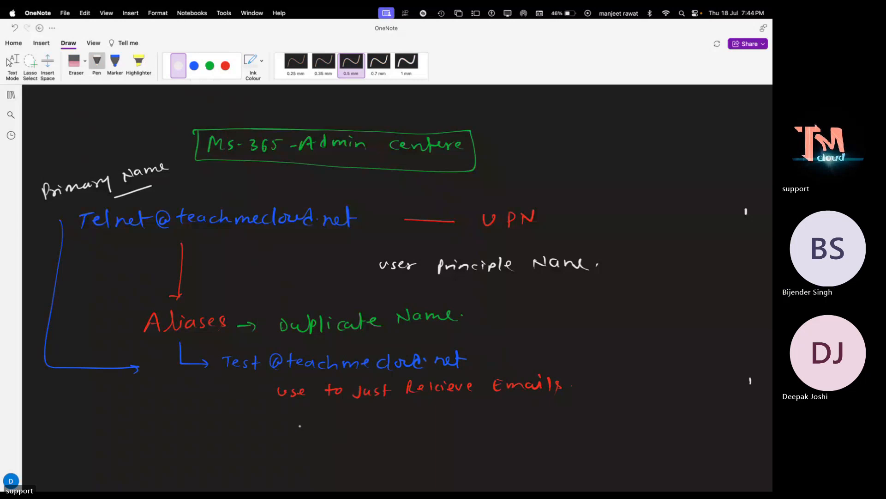
- Handwrite 'Unable to send Any E-mail using Aliases Name.' in white across two lines below the receive-only note
{"action": "left_click_drag", "start_coordinate": [295, 421], "coordinate": [442, 432]}
{"action": "mouse_move", "coordinate": [446, 426]}
{"action": "left_mouse_down"}
{"action": "mouse_move", "coordinate": [715, 418]}
{"action": "mouse_move", "coordinate": [724, 439]}
{"action": "left_mouse_up"}
{"action": "left_click", "coordinate": [540, 427]}
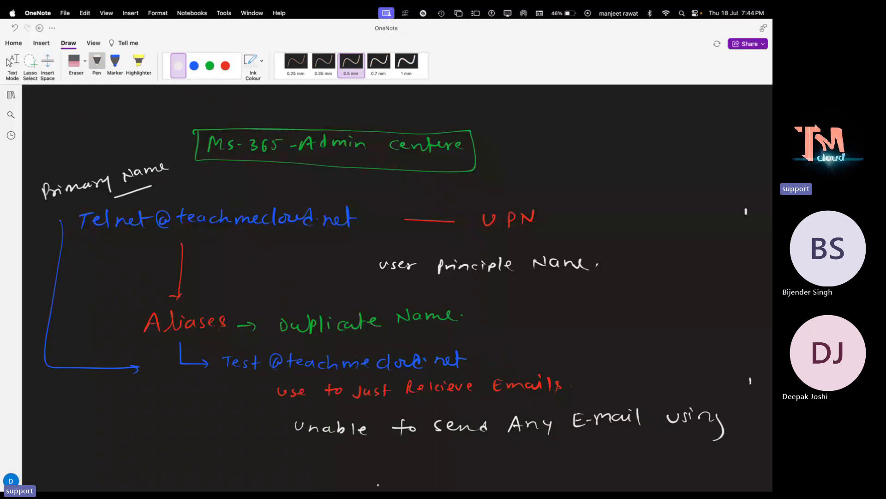
{"action": "mouse_move", "coordinate": [334, 469]}
{"action": "left_mouse_down"}
{"action": "mouse_move", "coordinate": [340, 457]}
{"action": "mouse_move", "coordinate": [347, 469]}
{"action": "left_mouse_up"}
{"action": "left_click_drag", "start_coordinate": [337, 463], "coordinate": [346, 462]}
{"action": "mouse_move", "coordinate": [355, 457]}
{"action": "left_mouse_down"}
{"action": "mouse_move", "coordinate": [365, 469]}
{"action": "mouse_move", "coordinate": [474, 462]}
{"action": "left_mouse_up"}
{"action": "left_click", "coordinate": [372, 462]}
{"action": "left_click", "coordinate": [429, 463]}
{"action": "left_click_drag", "start_coordinate": [477, 461], "coordinate": [516, 457]}
{"action": "left_click", "coordinate": [530, 457]}
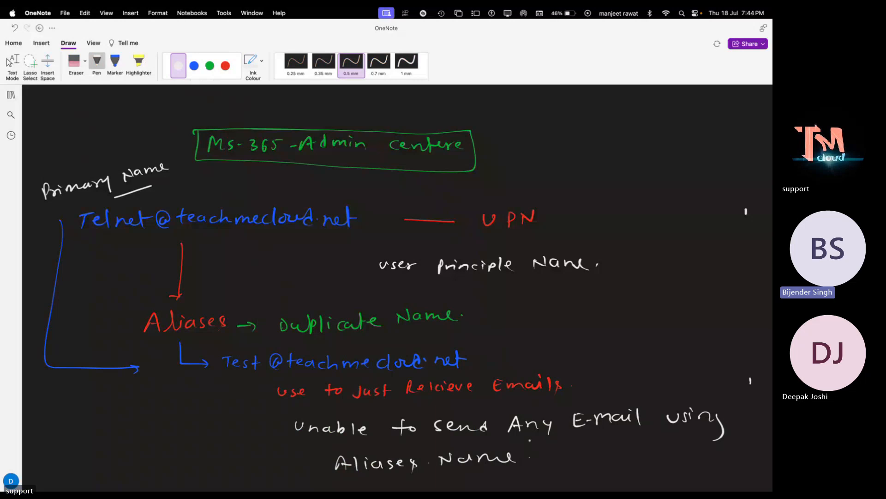
- Open telnet's username and email settings and pick teachmecloud.net as the new alias domain
{"action": "key", "text": "ctrl+Right"}
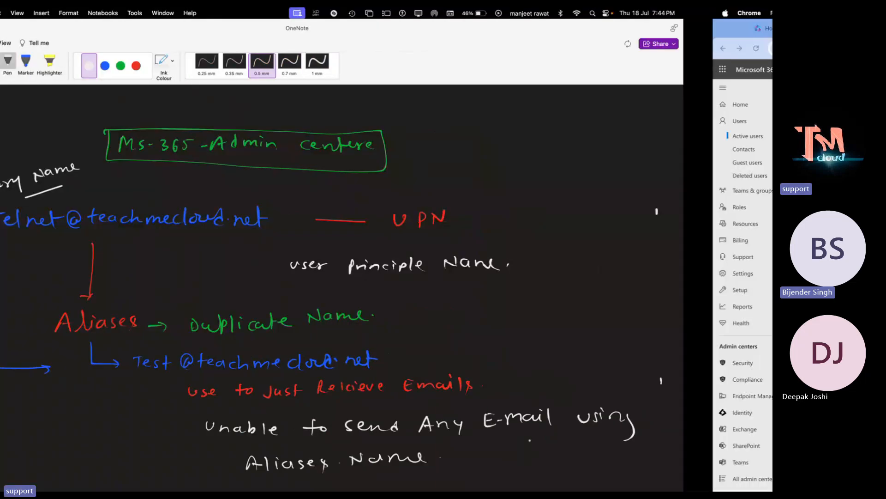
{"action": "key", "text": "ctrl+Left"}
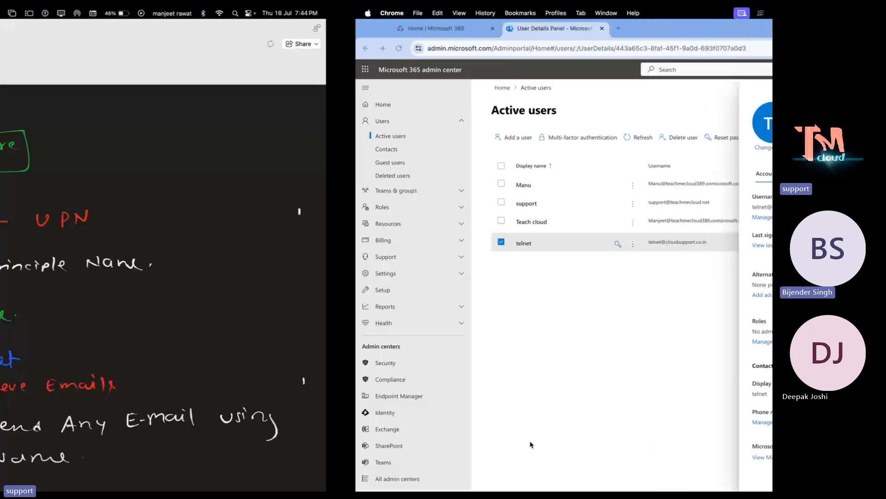
{"action": "key", "text": "ctrl+Right"}
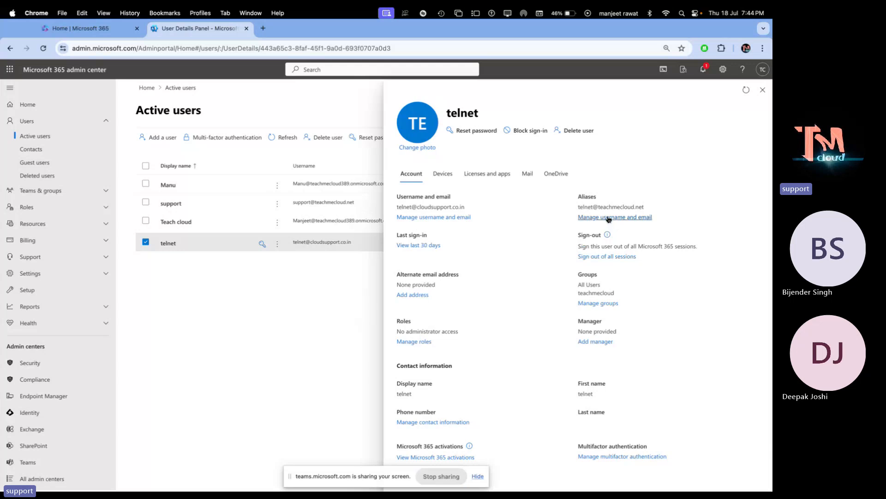
{"action": "left_click", "coordinate": [441, 217]}
{"action": "left_click", "coordinate": [518, 256]}
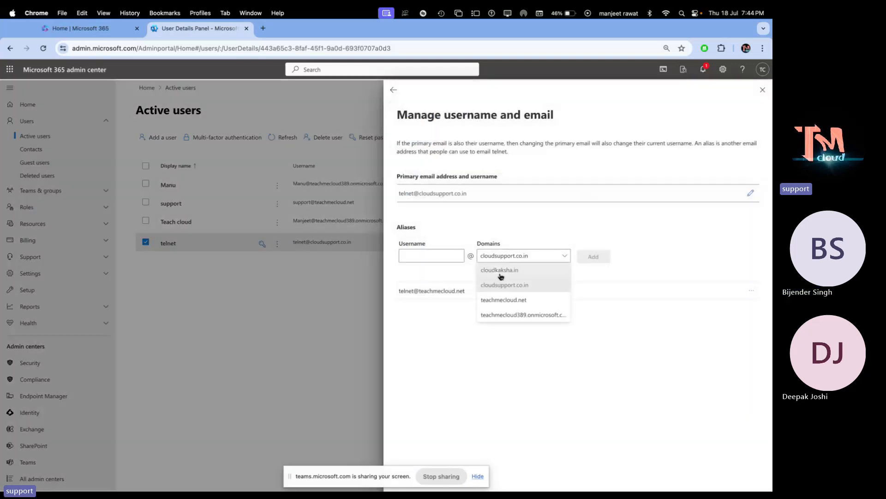
{"action": "left_click", "coordinate": [514, 304]}
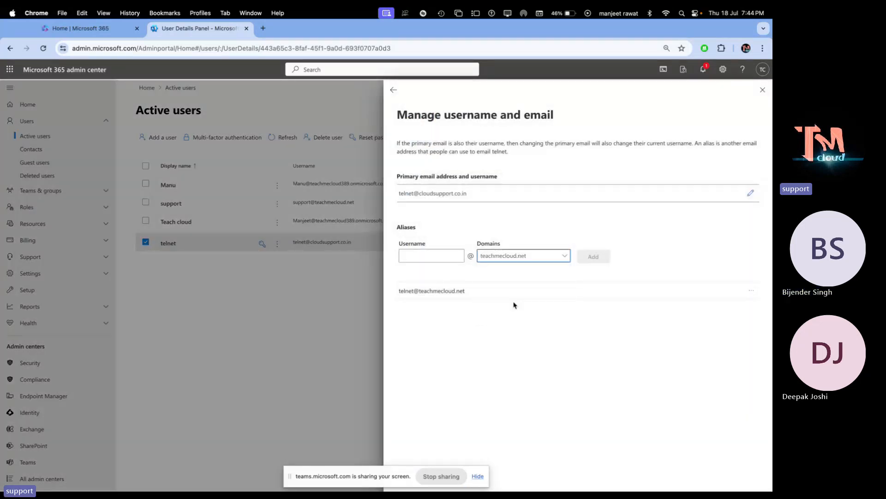
{"action": "left_click", "coordinate": [478, 479]}
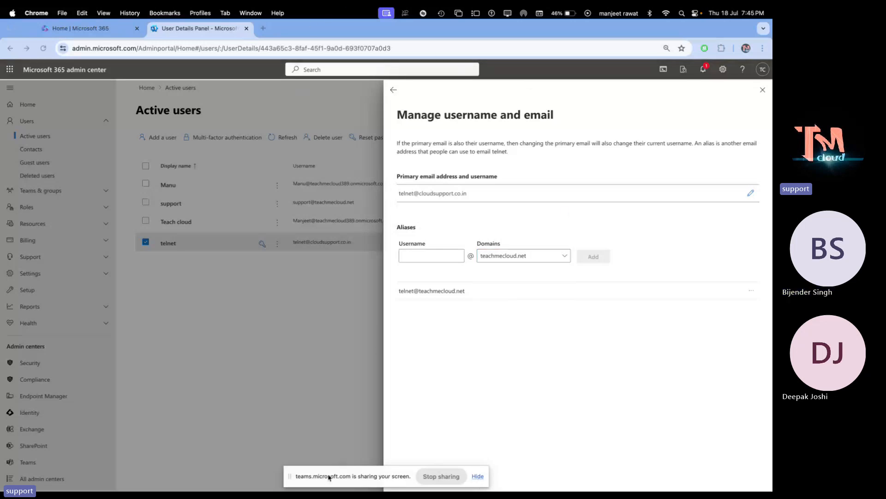
{"action": "left_click_drag", "start_coordinate": [329, 478], "coordinate": [173, 402]}
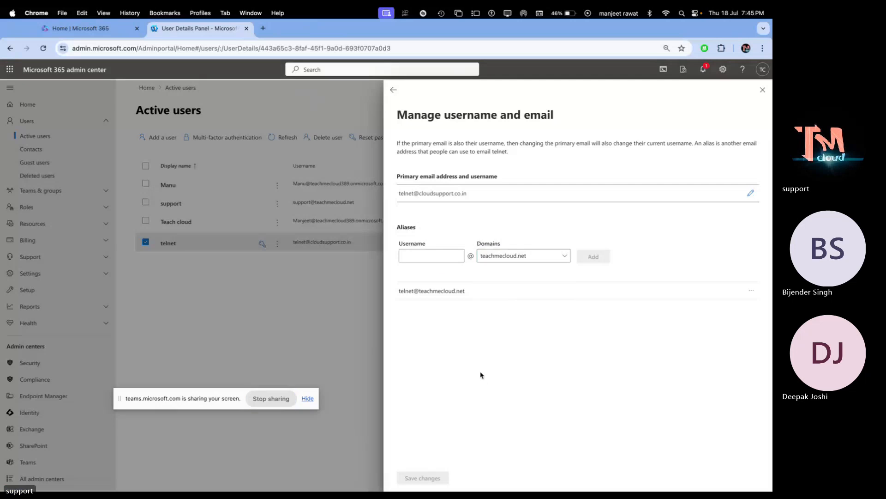
- Switch telnet's primary address domain to teachmecloud.net, save, and return to Active users
{"action": "left_click", "coordinate": [434, 258]}
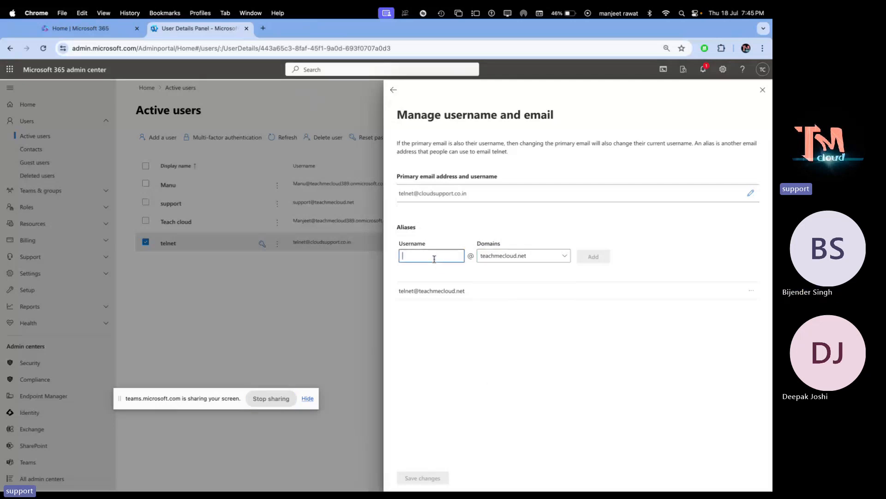
{"action": "left_click", "coordinate": [750, 193]}
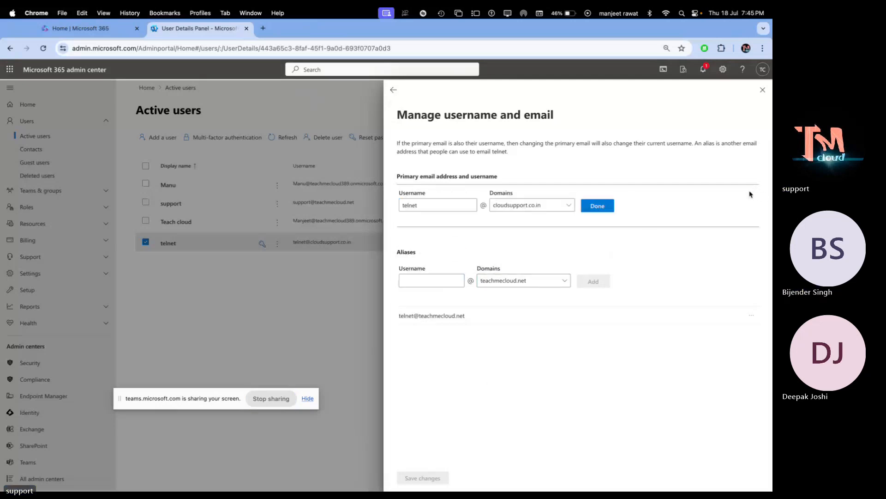
{"action": "left_click", "coordinate": [557, 210]}
{"action": "left_click", "coordinate": [528, 250]}
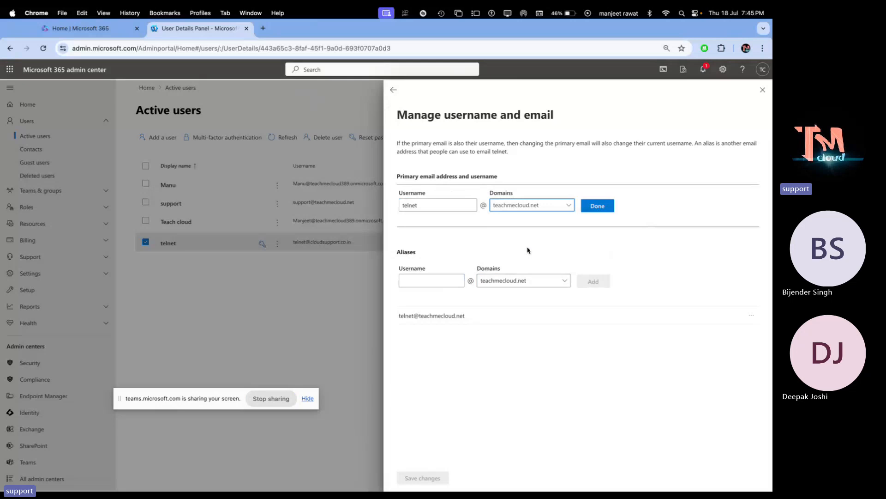
{"action": "left_click", "coordinate": [598, 205]}
{"action": "left_click", "coordinate": [426, 478]}
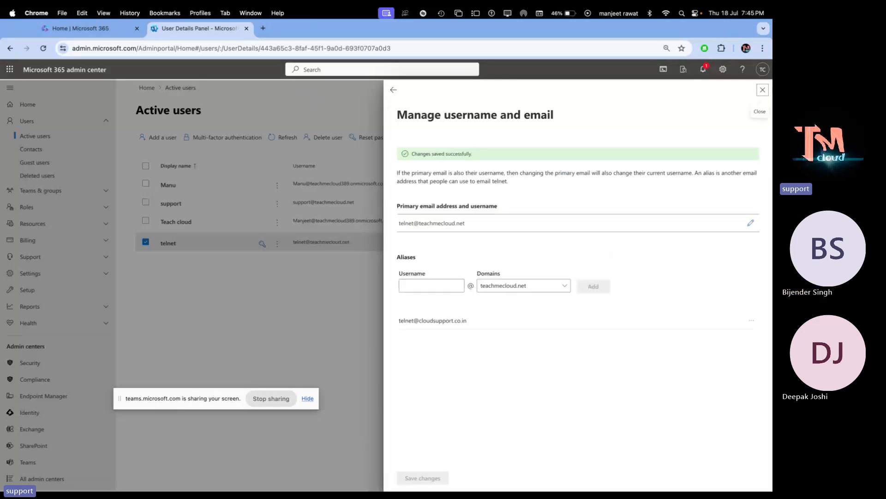
{"action": "left_click", "coordinate": [762, 91]}
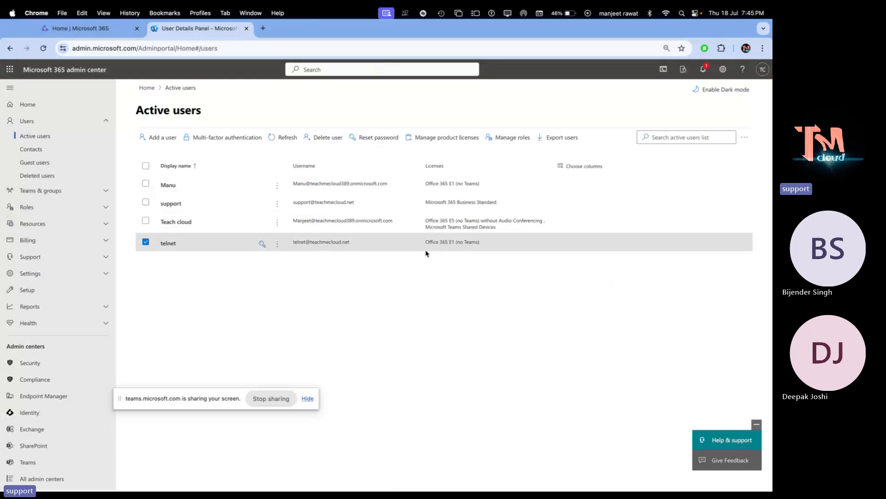
- Reopen telnet's username settings and add 'demo' as an alias after 'test' is rejected
{"action": "left_click", "coordinate": [336, 246]}
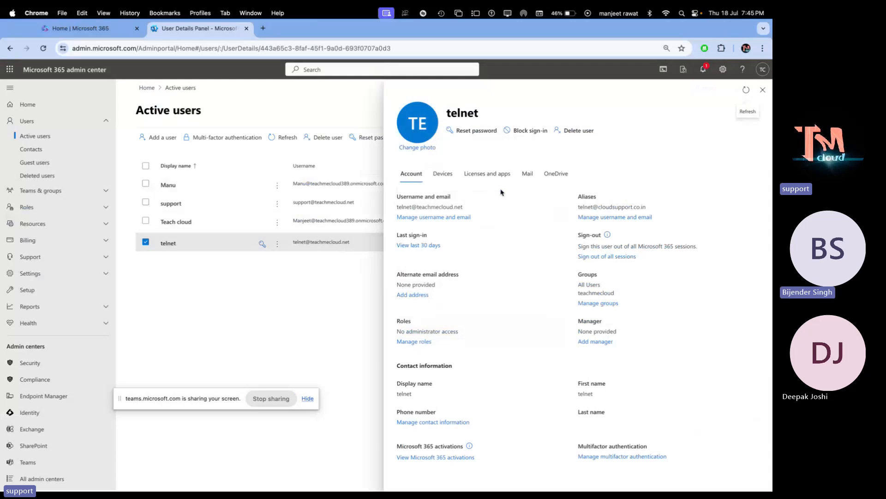
{"action": "left_click", "coordinate": [594, 217]}
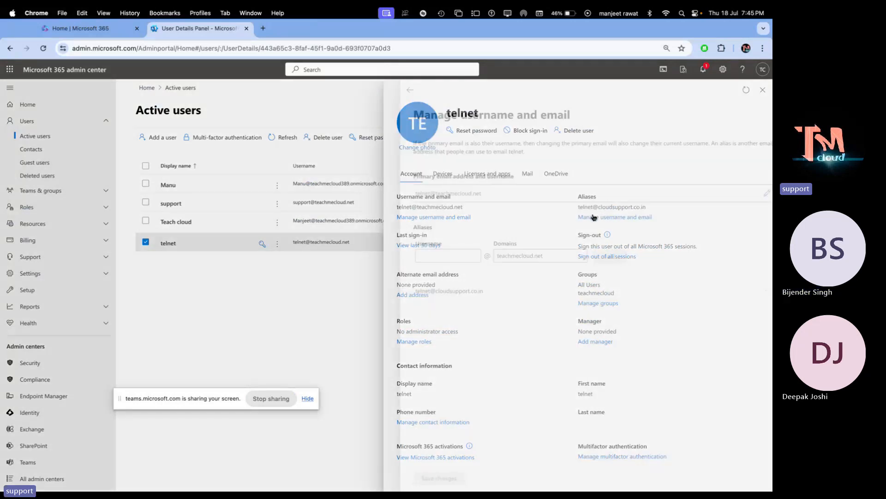
{"action": "left_click", "coordinate": [750, 193]}
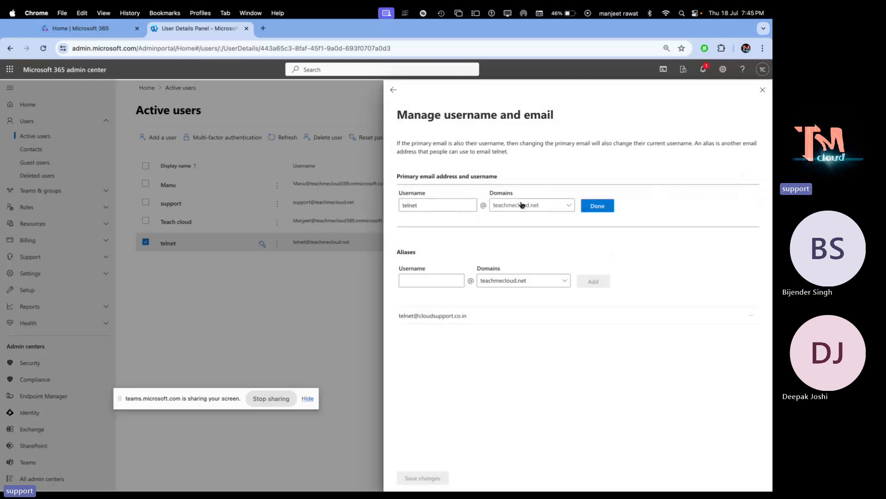
{"action": "left_click", "coordinate": [454, 280]}
{"action": "type", "text": "test"}
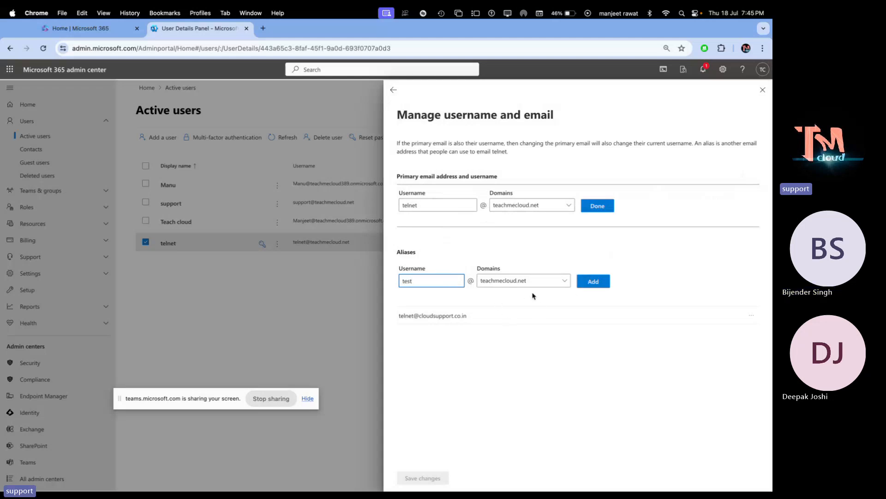
{"action": "left_click", "coordinate": [601, 284]}
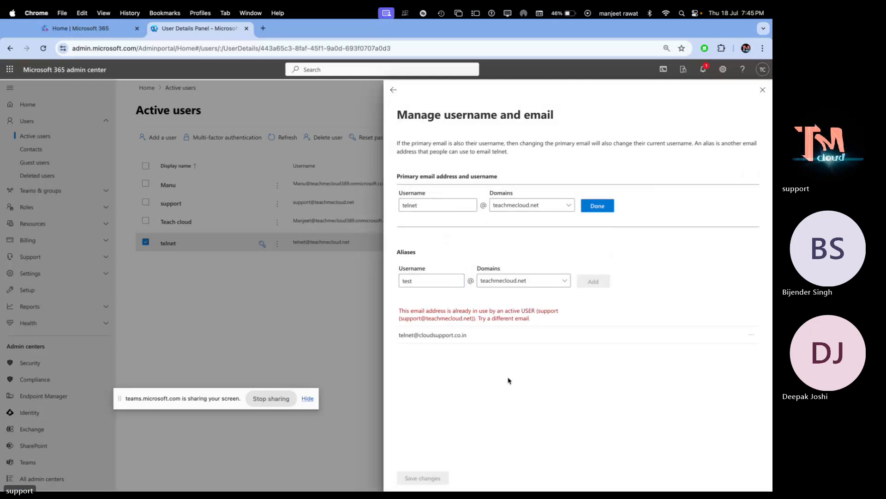
{"action": "double_click", "coordinate": [410, 281]}
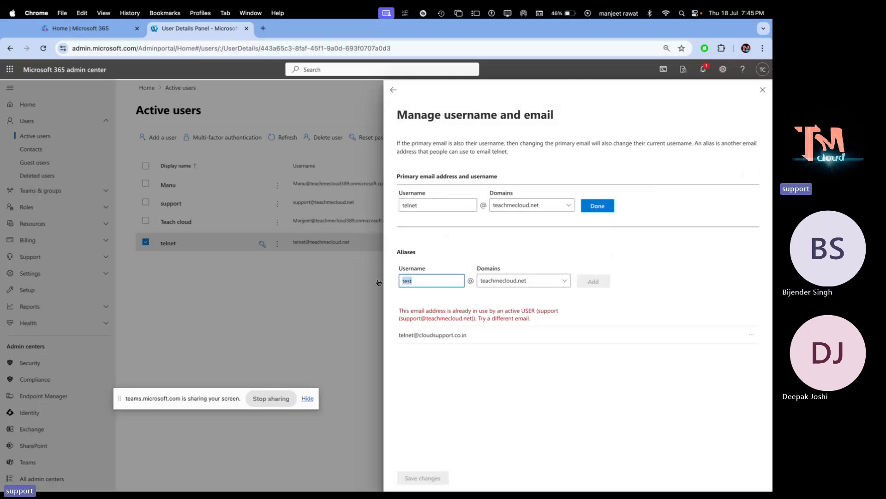
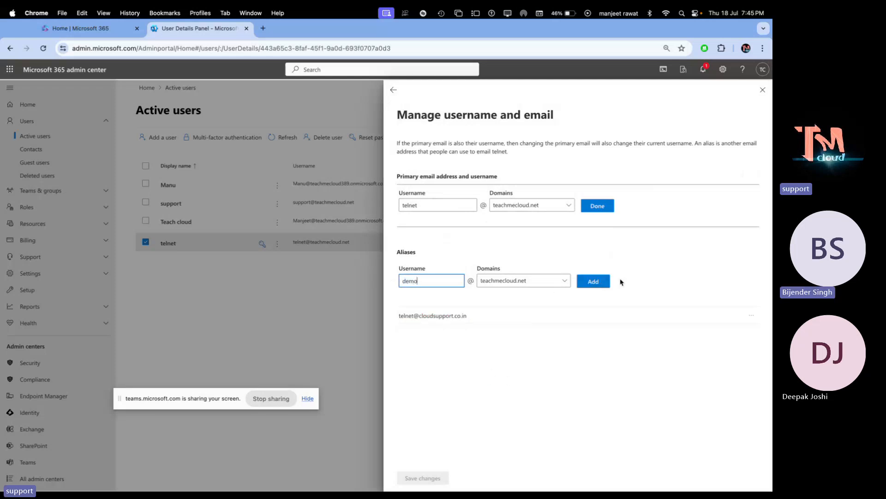
{"action": "left_click", "coordinate": [598, 281]}
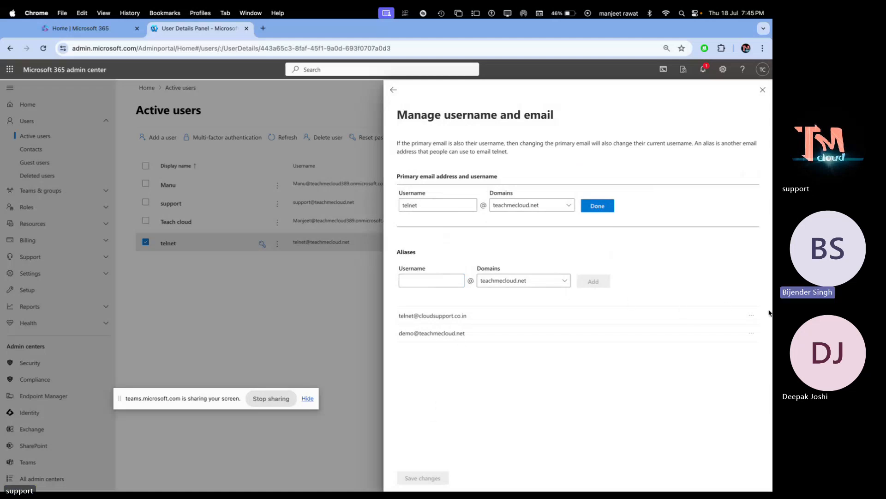
- Delete the old cloudsupport.co.in alias, save the changes, and close the panel
{"action": "left_click", "coordinate": [754, 315]}
{"action": "left_click", "coordinate": [716, 344]}
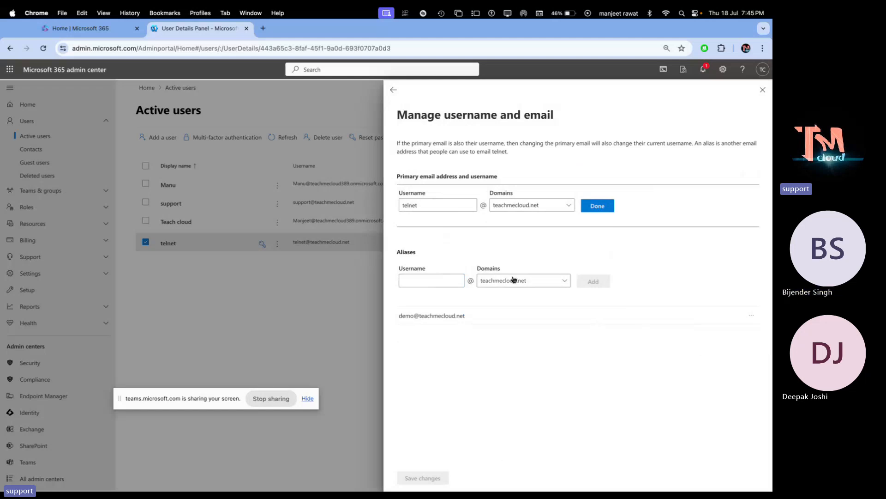
{"action": "left_click", "coordinate": [595, 208]}
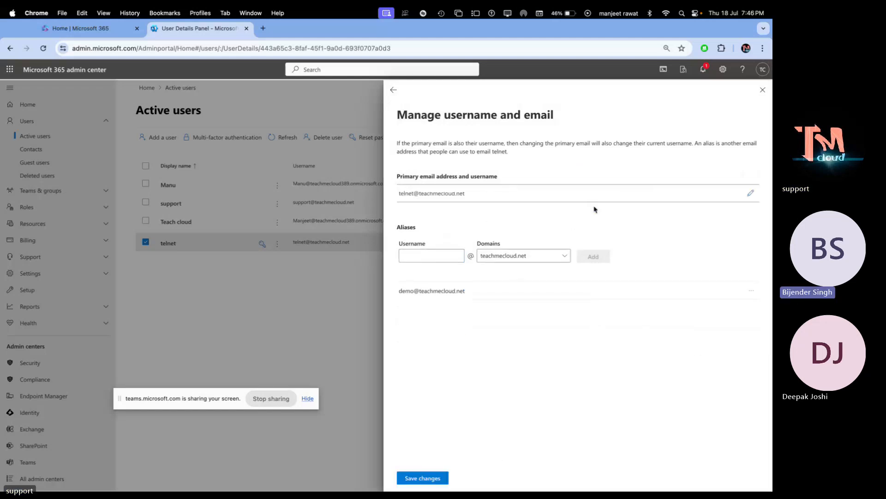
{"action": "left_click", "coordinate": [421, 478]}
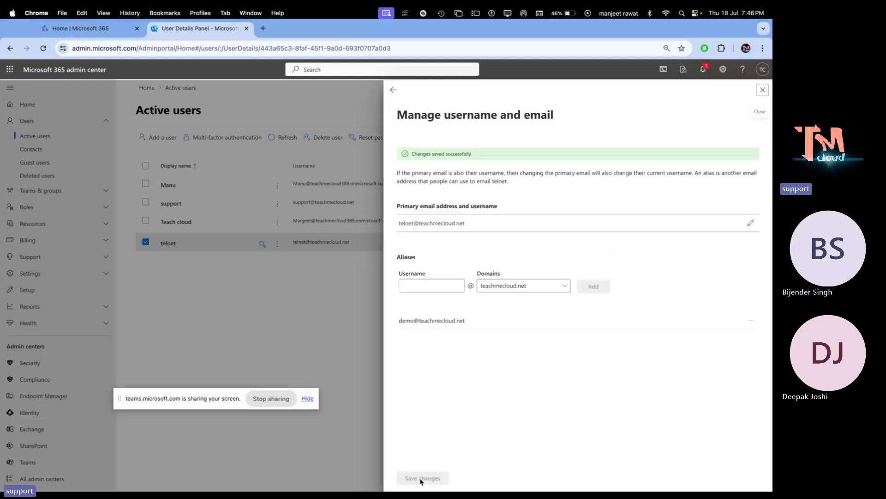
{"action": "left_click", "coordinate": [763, 91]}
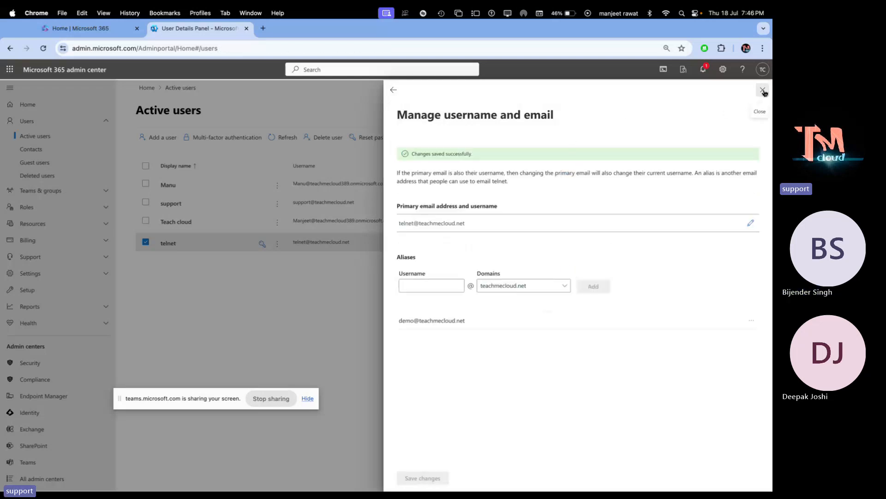
- Open a new Chrome Incognito window from the admin center space
{"action": "key", "text": "ctrl+Left"}
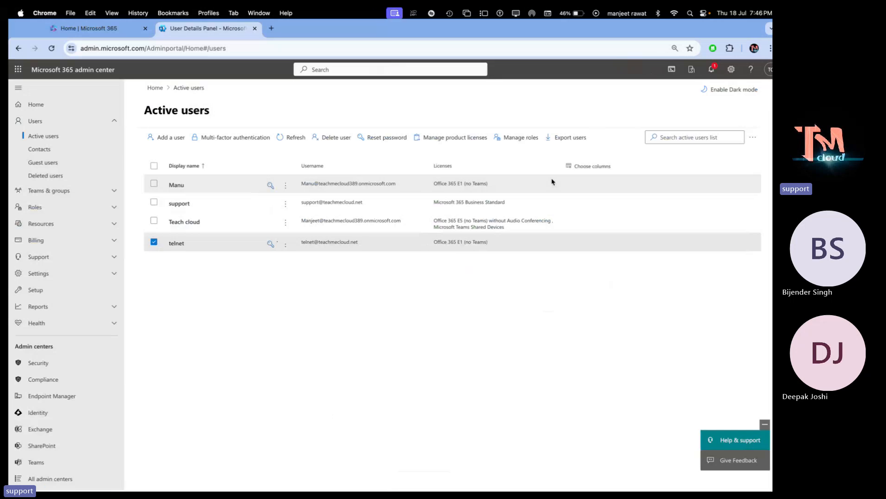
{"action": "key", "text": "ctrl+Left"}
{"action": "key", "text": "ctrl+Right"}
{"action": "key", "text": "ctrl+Right"}
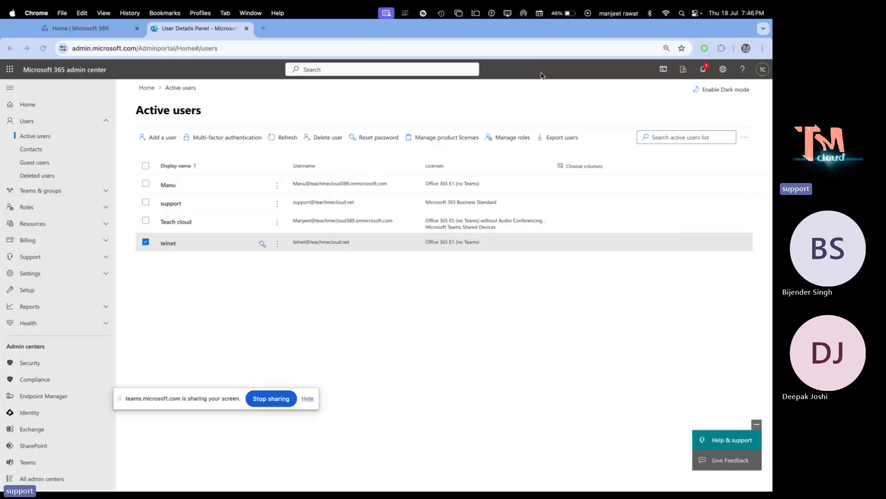
{"action": "left_click", "coordinate": [763, 48]}
{"action": "left_click", "coordinate": [680, 93]}
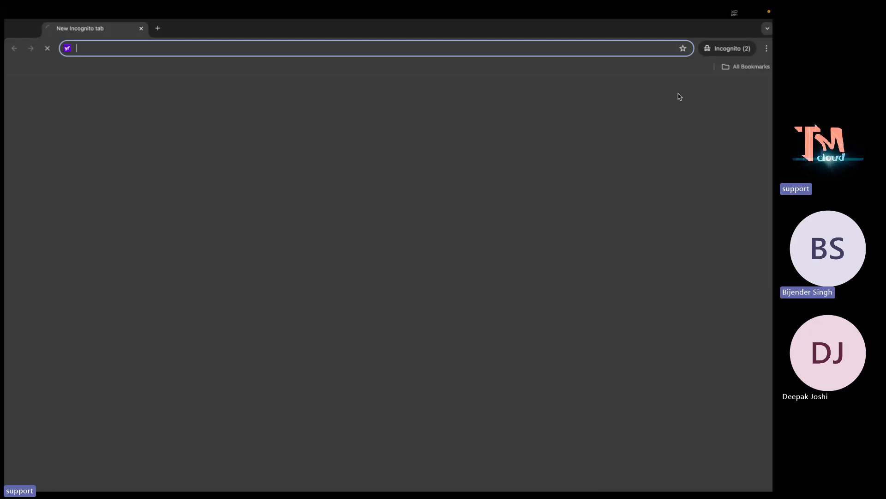
- Go to outlook.com and sign in with the telnet account's teachmecloud.net address
{"action": "type", "text": "ou"}
{"action": "key", "text": "Return"}
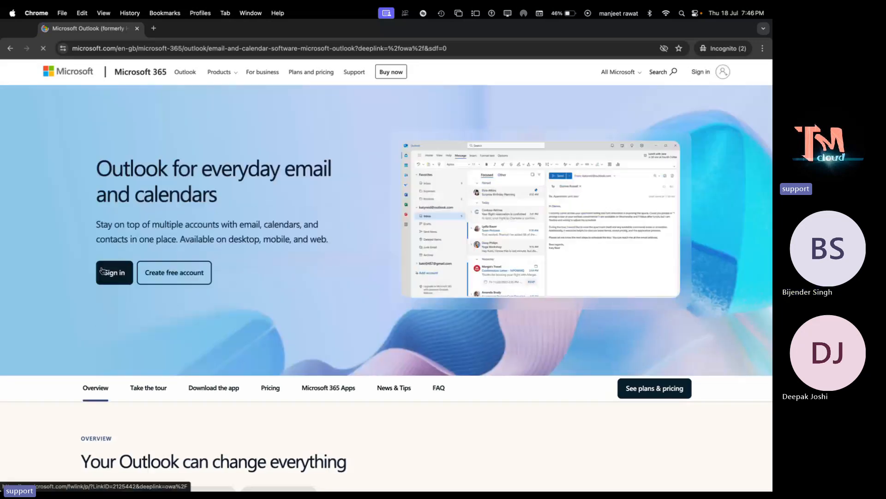
{"action": "left_click", "coordinate": [107, 276]}
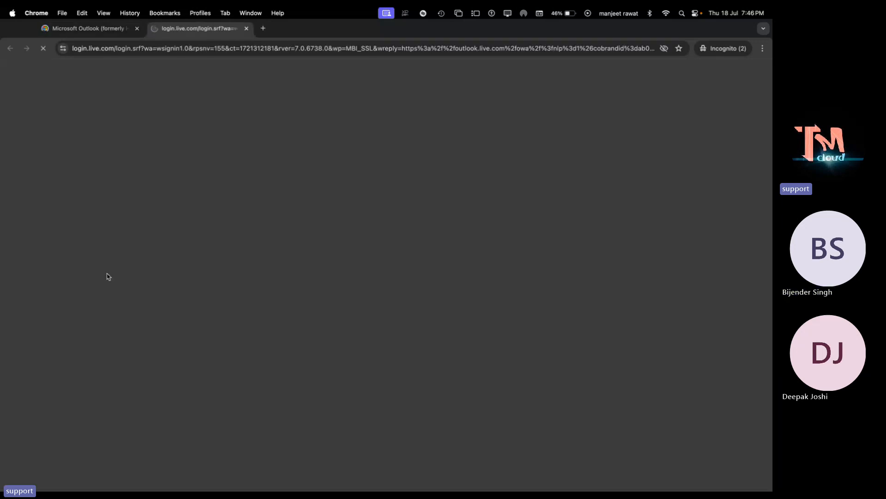
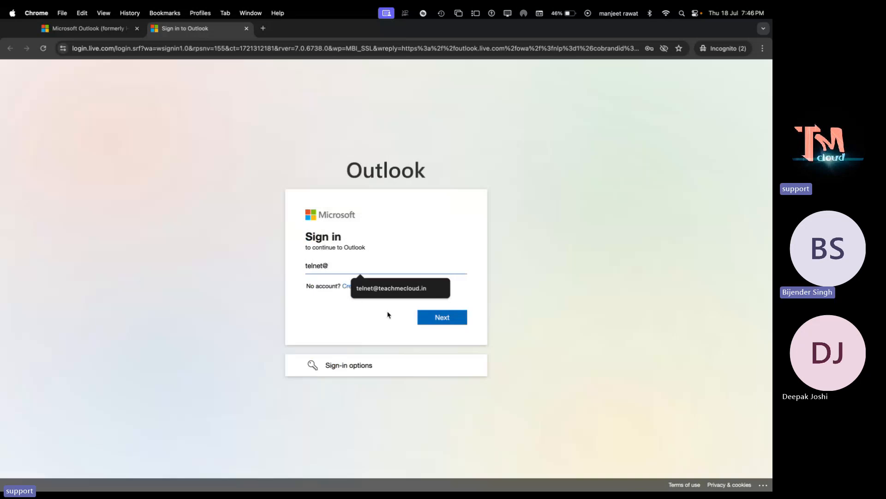
{"action": "left_click", "coordinate": [391, 289]}
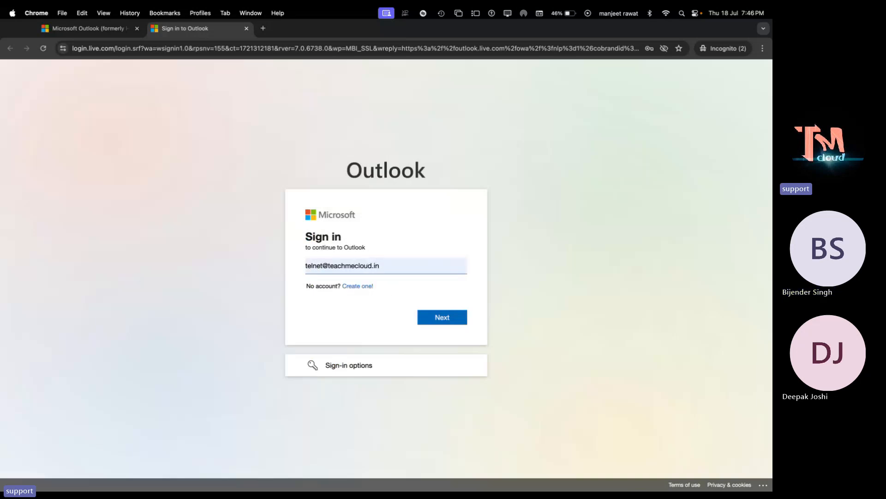
{"action": "key", "text": "BackSpace"}
{"action": "key", "text": "BackSpace"}
{"action": "type", "text": "net"}
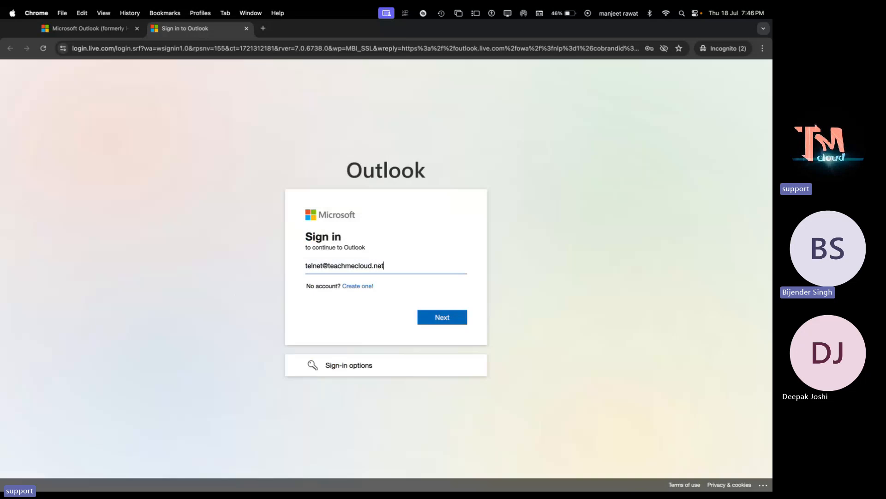
{"action": "key", "text": "Return"}
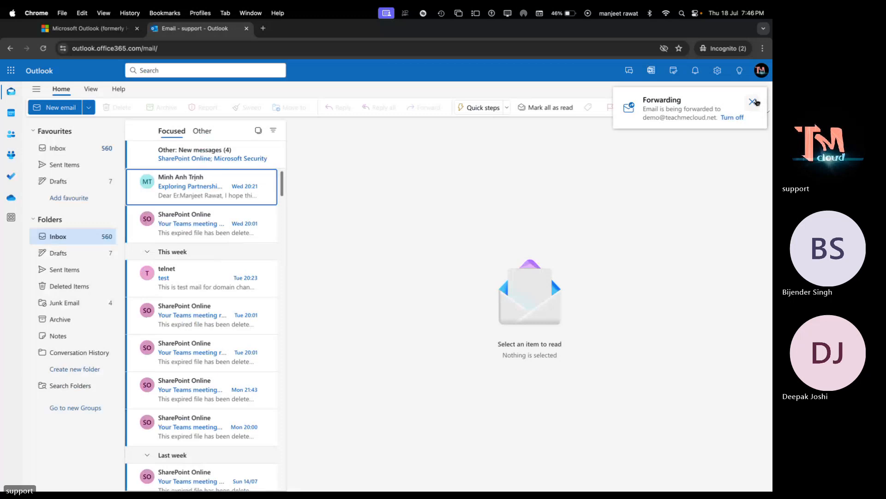
- Dismiss the forwarding notice, sign out of Outlook, and switch over to the desktop space
{"action": "left_click", "coordinate": [757, 102]}
{"action": "left_click", "coordinate": [761, 70]}
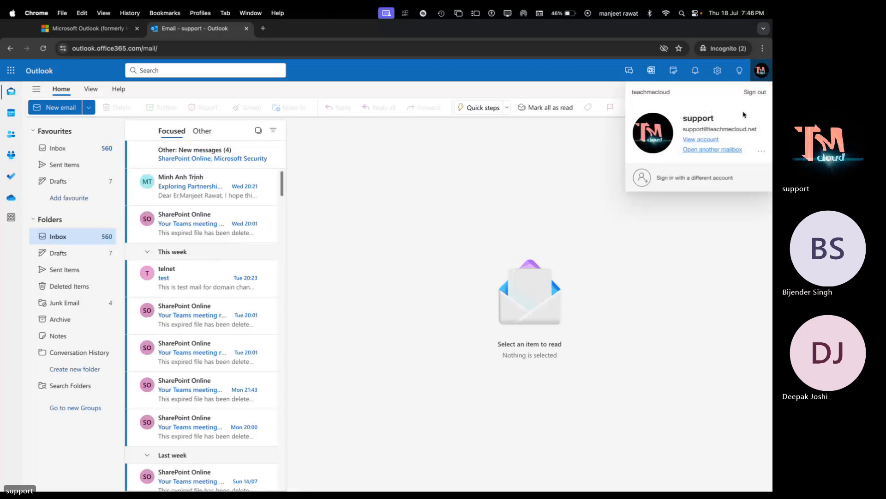
{"action": "left_click", "coordinate": [753, 94]}
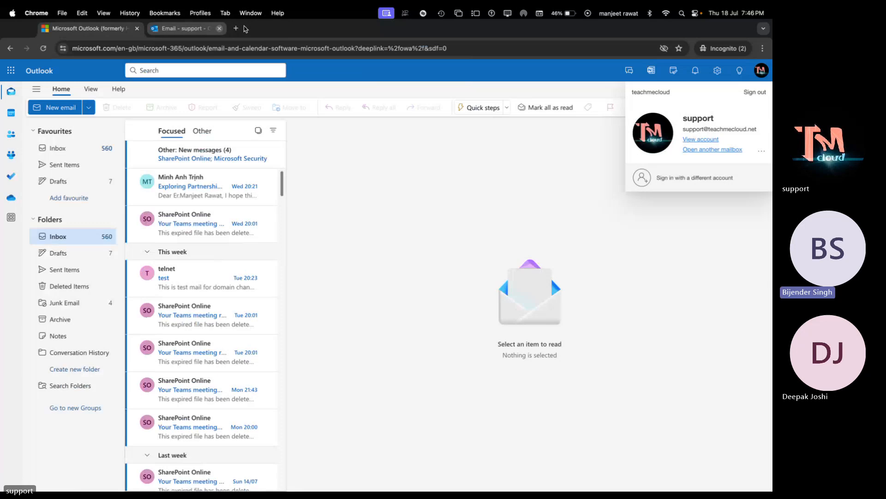
{"action": "key", "text": "ctrl+Left"}
{"action": "key", "text": "ctrl+Left"}
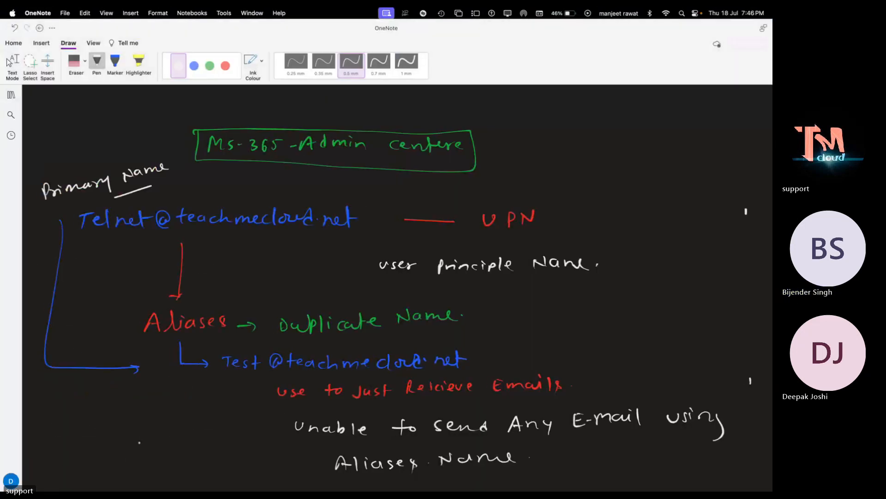
{"action": "key", "text": "ctrl+Left"}
- Open a Safari private window and go to outlook.office.com
{"action": "right_click", "coordinate": [90, 476]}
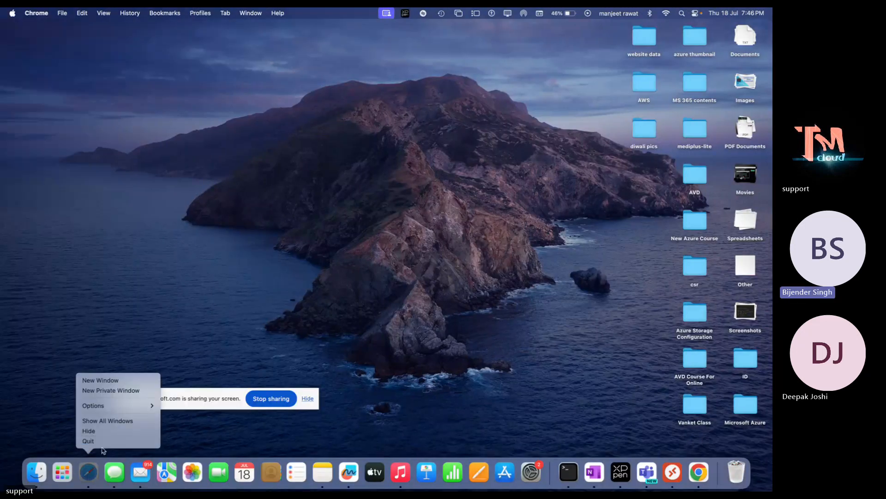
{"action": "left_click", "coordinate": [263, 160]}
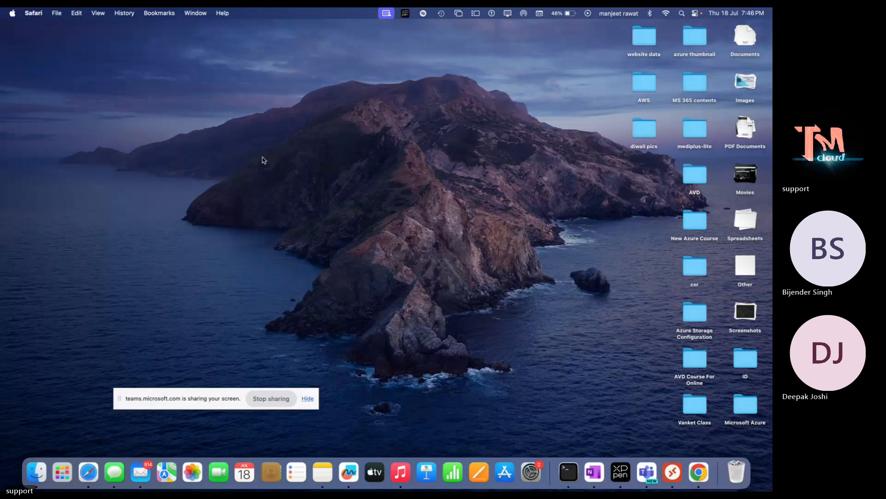
{"action": "left_click", "coordinate": [263, 160]}
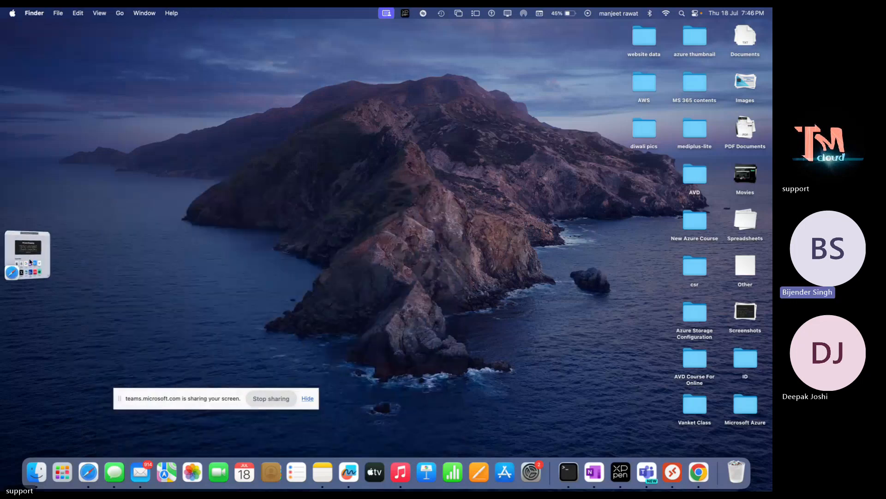
{"action": "left_click", "coordinate": [29, 260]}
{"action": "type", "text": "outlook.office.com"}
{"action": "key", "text": "Return"}
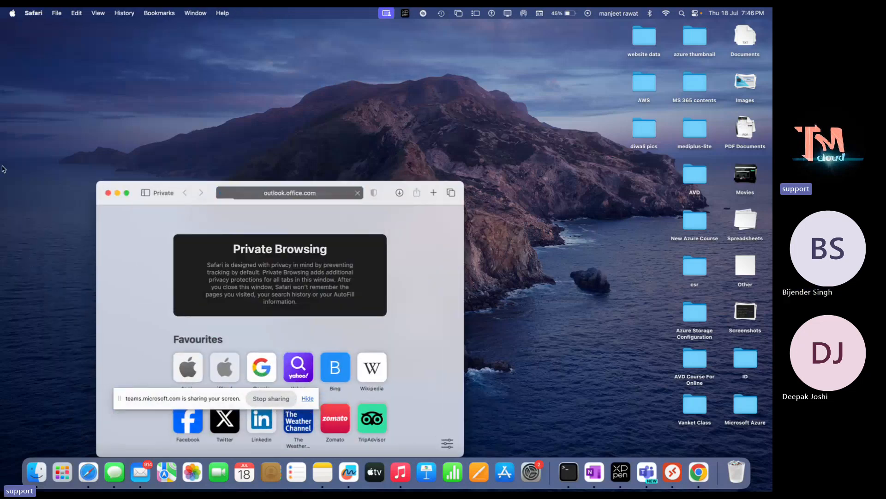
- Maximize the window and submit the telnet account's teachmecloud.net address
{"action": "left_click", "coordinate": [127, 192]}
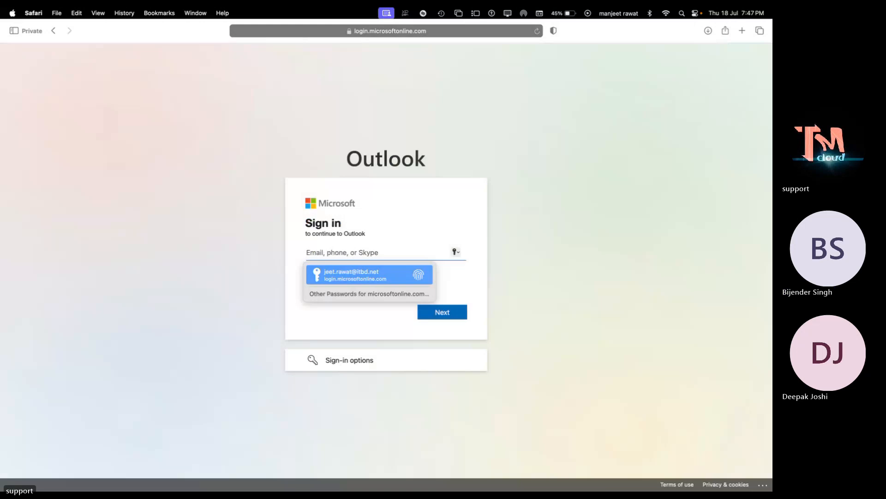
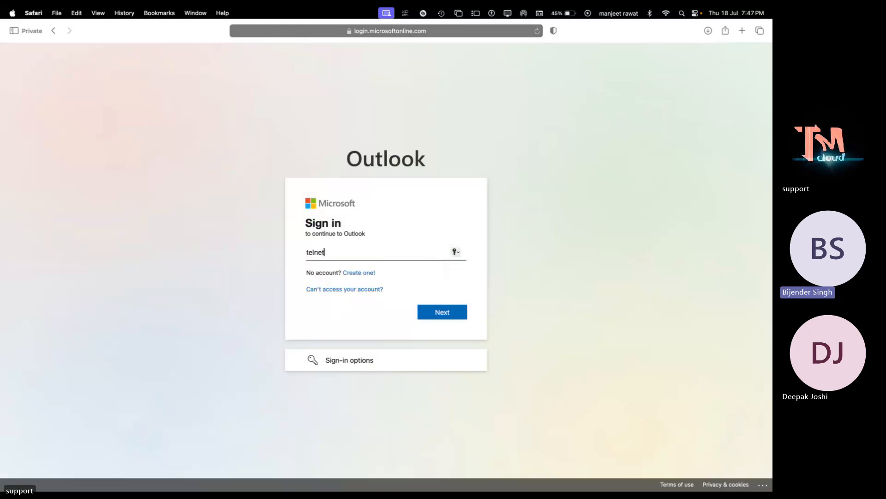
{"action": "key", "text": "Return"}
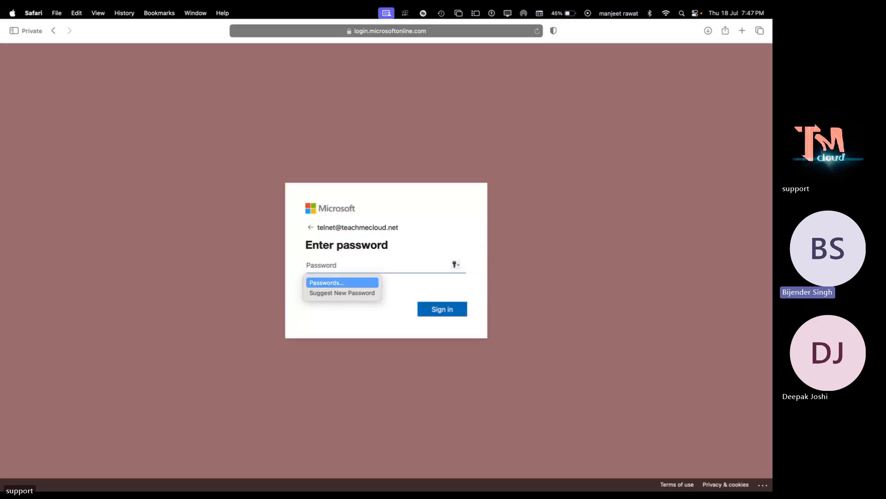
- Enter the telnet password, retype it after the error, and continue past More information required
{"action": "type", "text": "•••••••"}
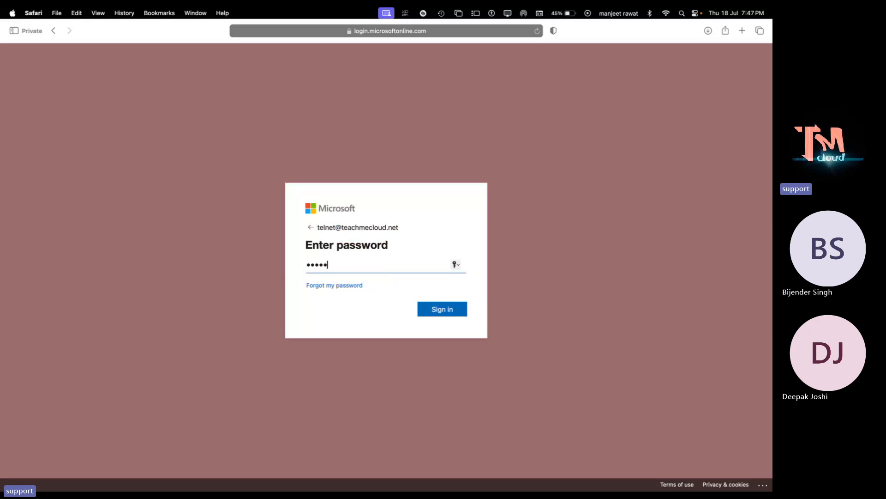
{"action": "type", "text": "••"}
{"action": "key", "text": "Return"}
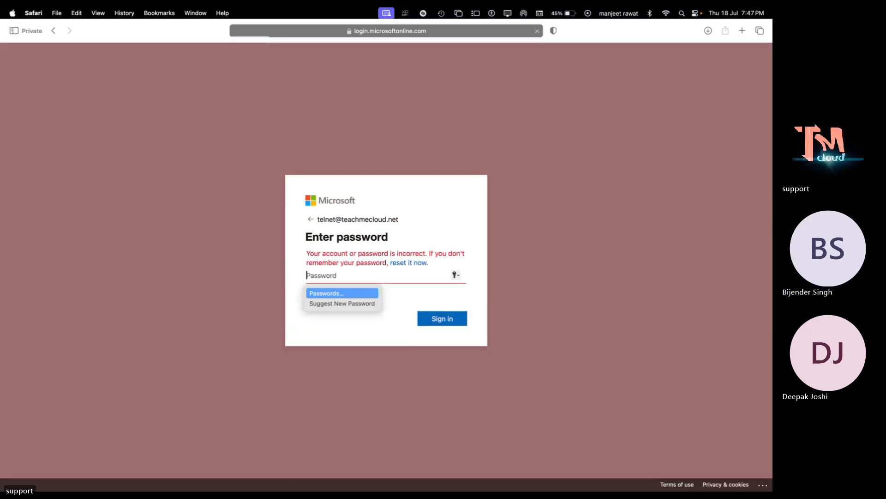
{"action": "type", "text": "••"}
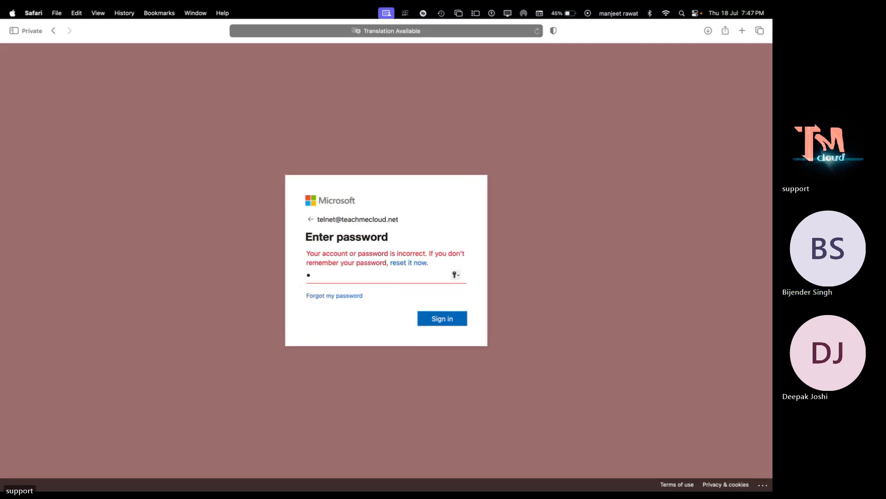
{"action": "type", "text": "••••••••"}
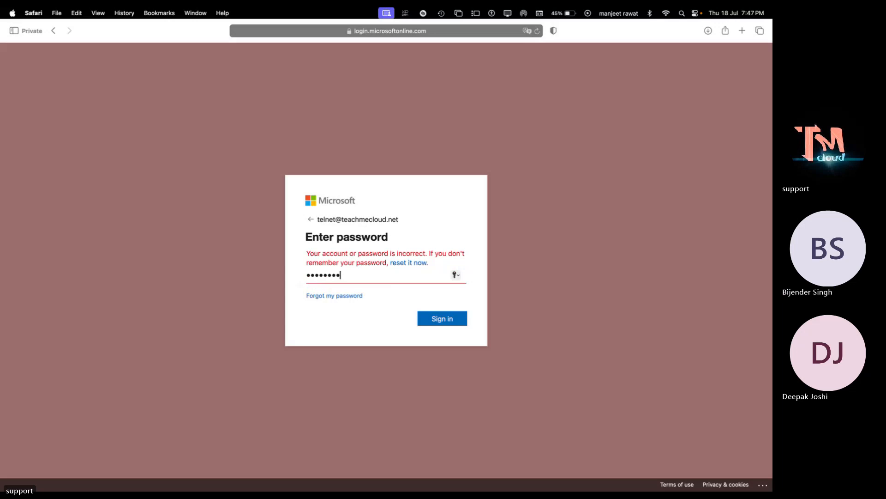
{"action": "key", "text": "Return"}
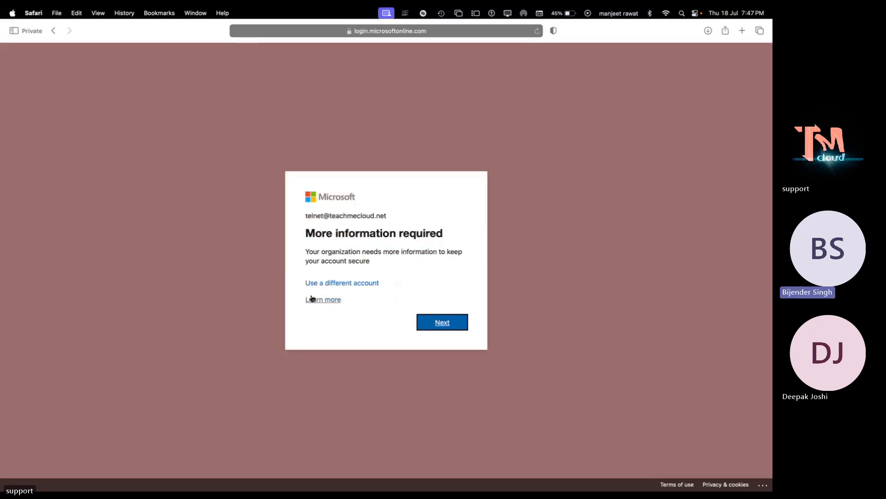
{"action": "left_click", "coordinate": [453, 329]}
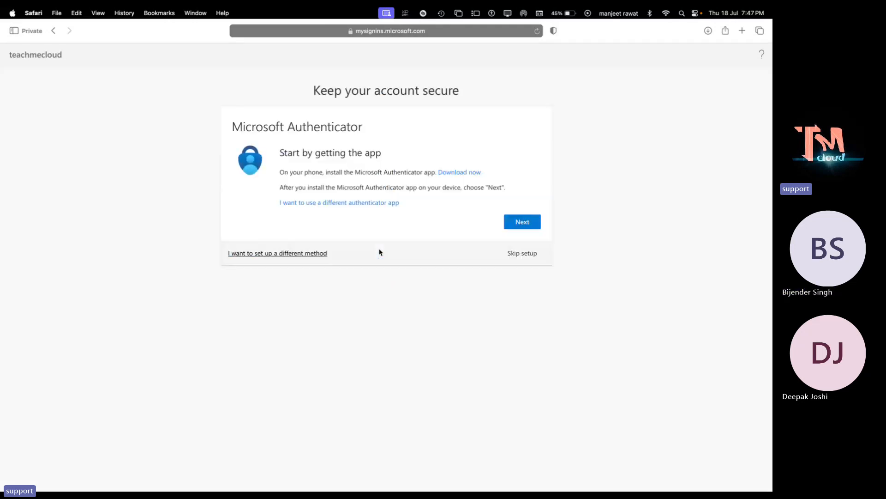
- Skip Authenticator setup, decline staying signed in, then move to the admin center desktop
{"action": "left_click", "coordinate": [517, 254]}
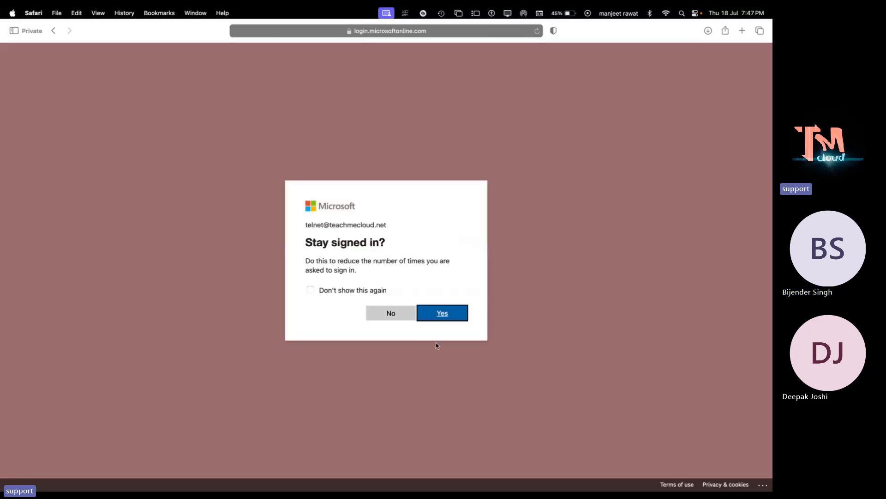
{"action": "left_click", "coordinate": [399, 312]}
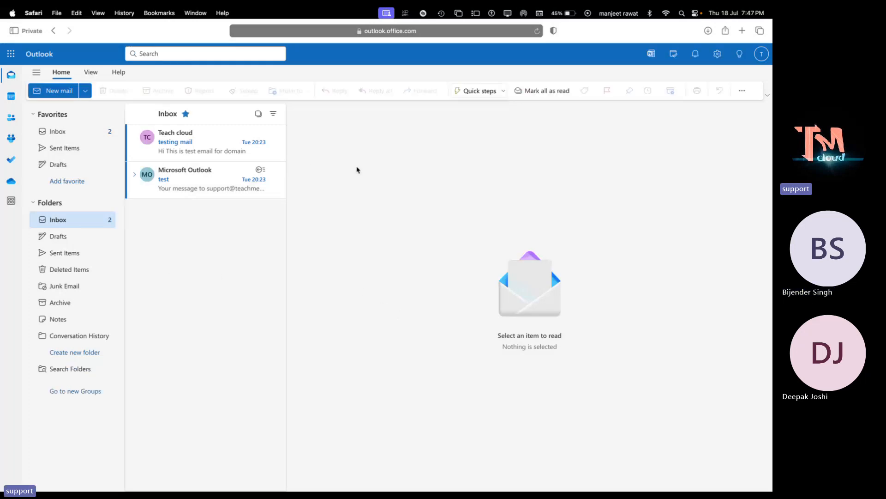
{"action": "key", "text": "ctrl+Right"}
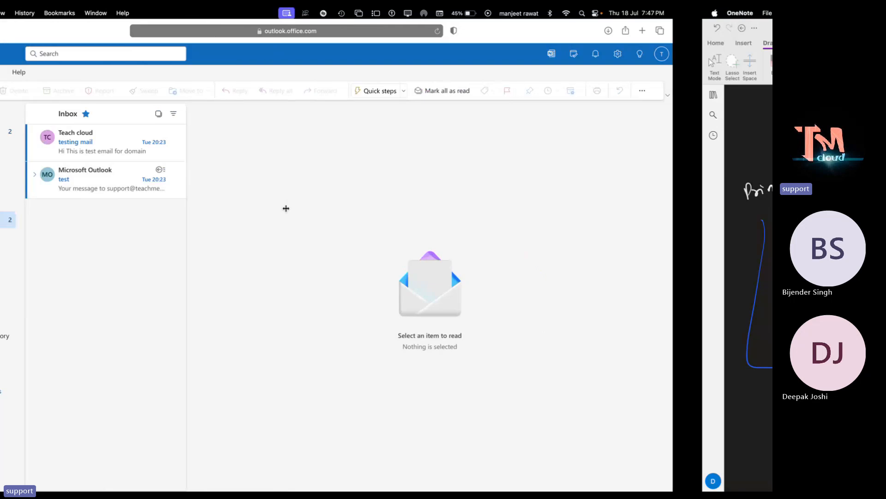
{"action": "key", "text": "ctrl+Right"}
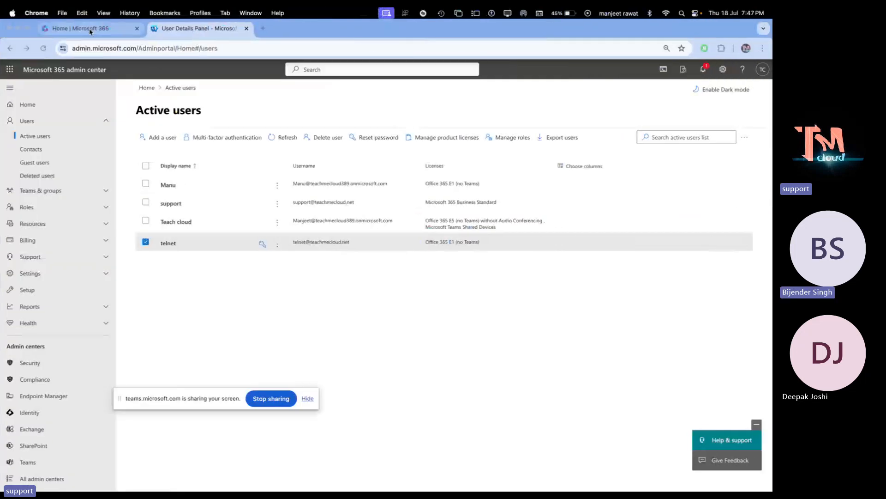
{"action": "left_click", "coordinate": [90, 30]}
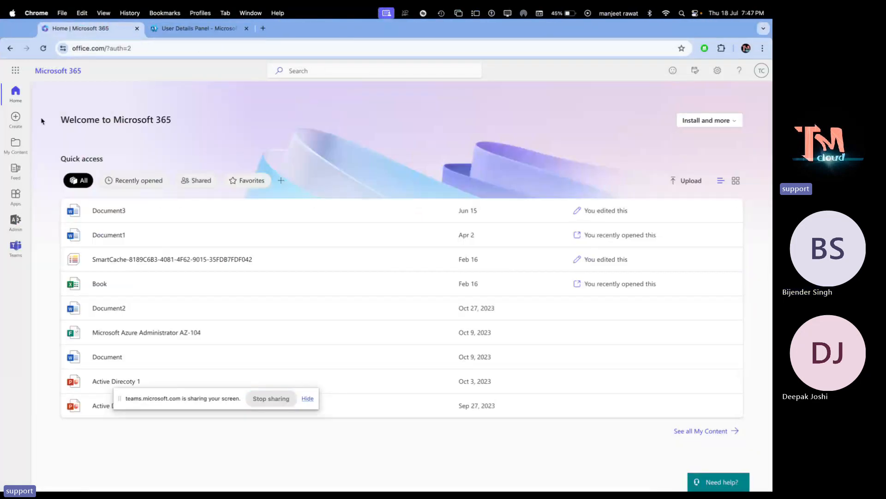
{"action": "left_click", "coordinate": [15, 70]}
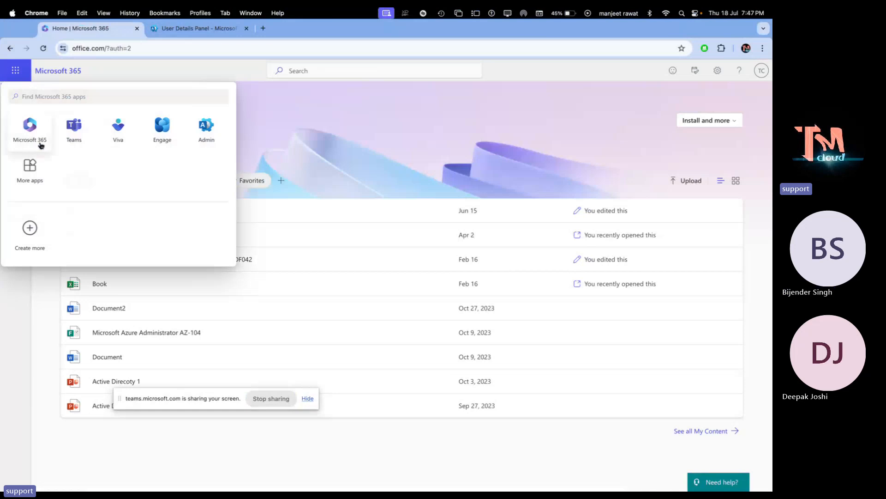
{"action": "left_click", "coordinate": [332, 134]}
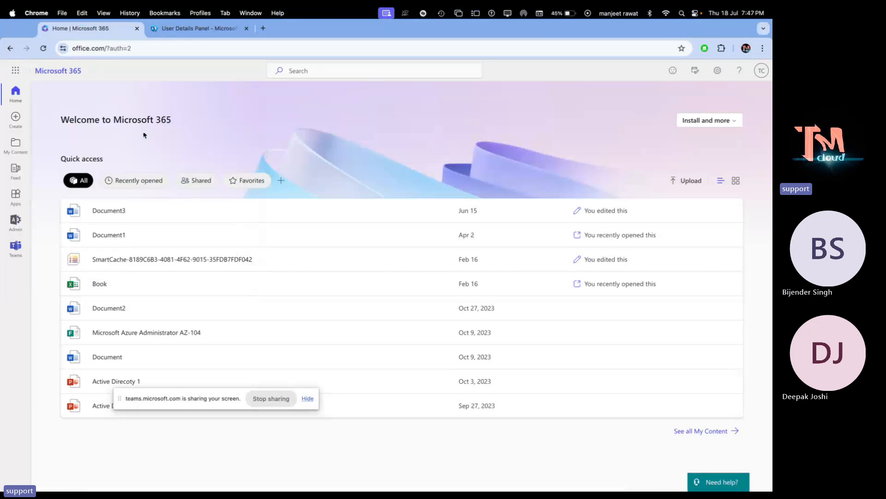
{"action": "left_click", "coordinate": [192, 29]}
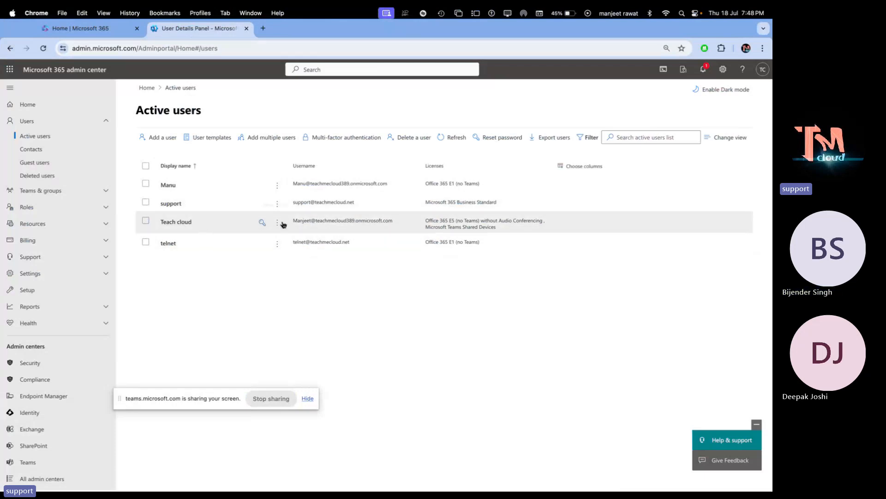
- Tick Office 365 E1 (no Teams) in Teach cloud's Licenses and apps, save, and close the panel
{"action": "left_click", "coordinate": [175, 224]}
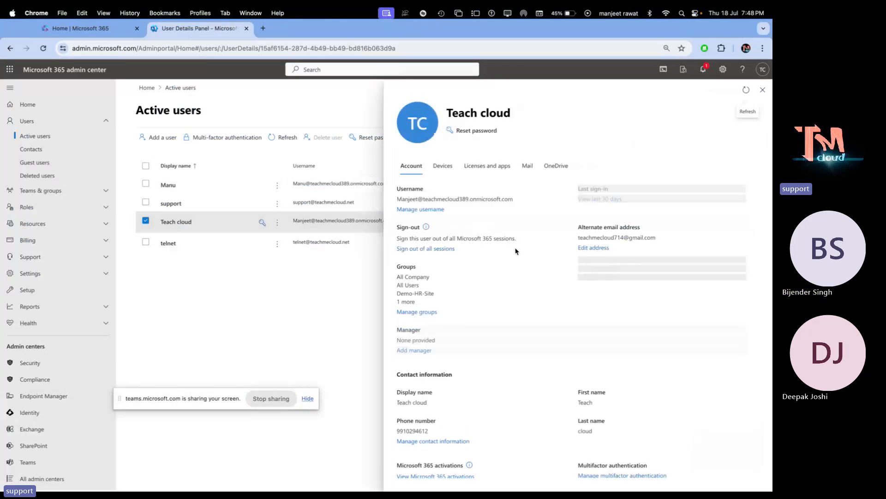
{"action": "left_click", "coordinate": [488, 169]}
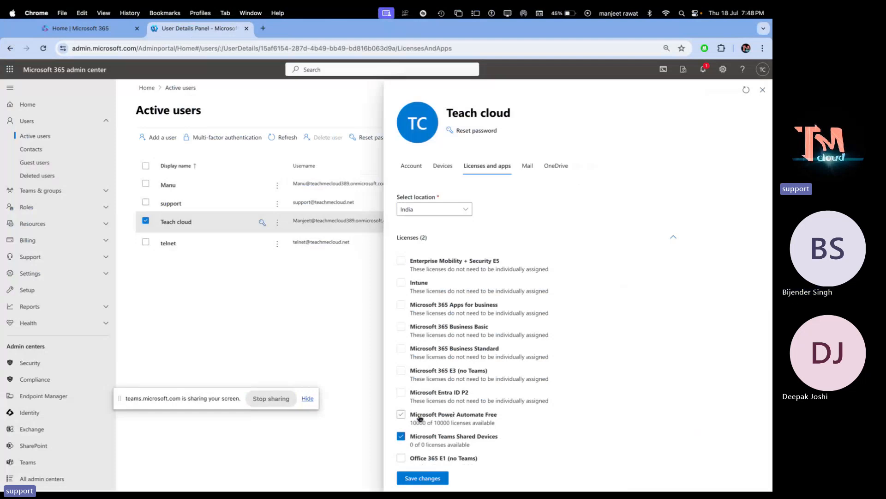
{"action": "scroll", "coordinate": [426, 391], "scroll_direction": "down", "scroll_amount": 3}
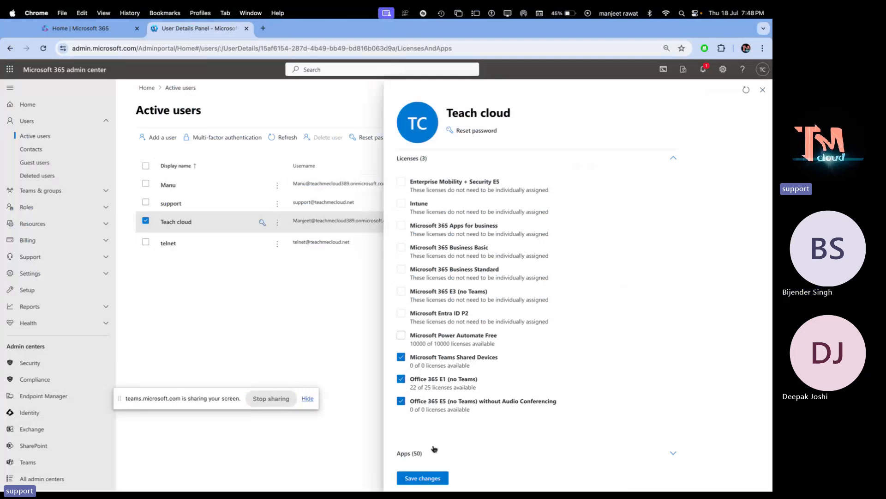
{"action": "left_click", "coordinate": [435, 478]}
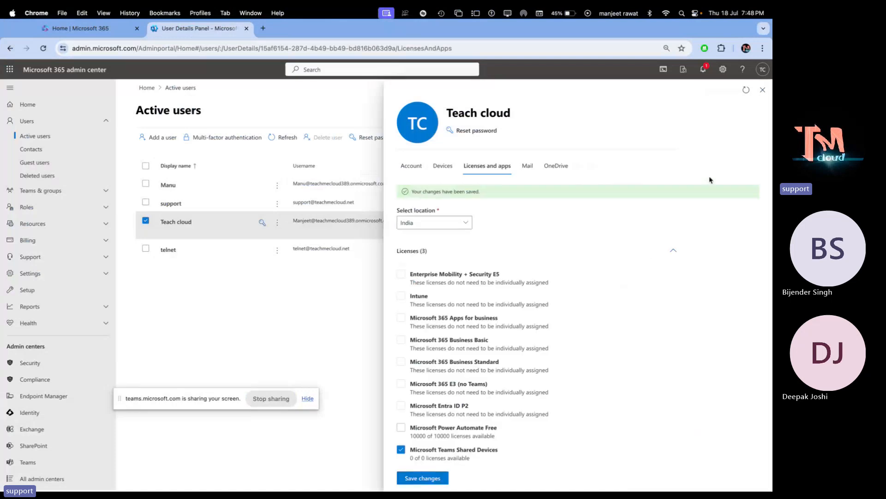
{"action": "left_click", "coordinate": [763, 91]}
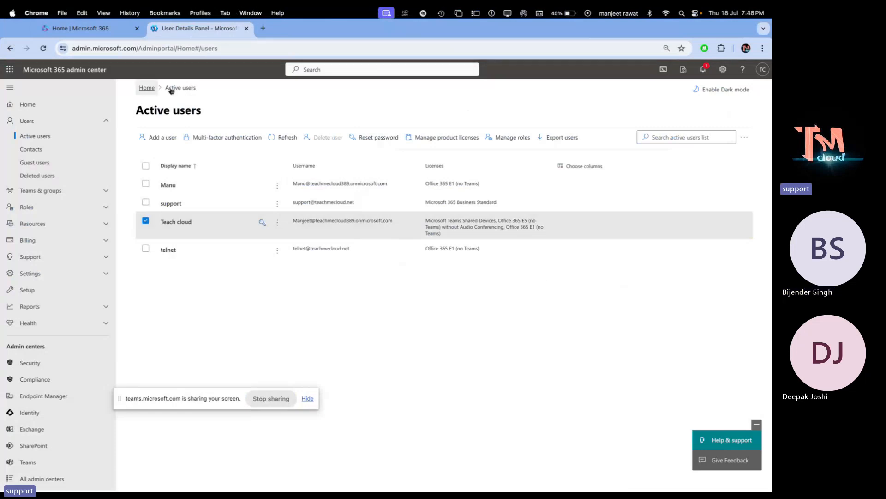
- Reload the Microsoft 365 Home tab and launch Outlook mail from the left rail
{"action": "left_click", "coordinate": [95, 29]}
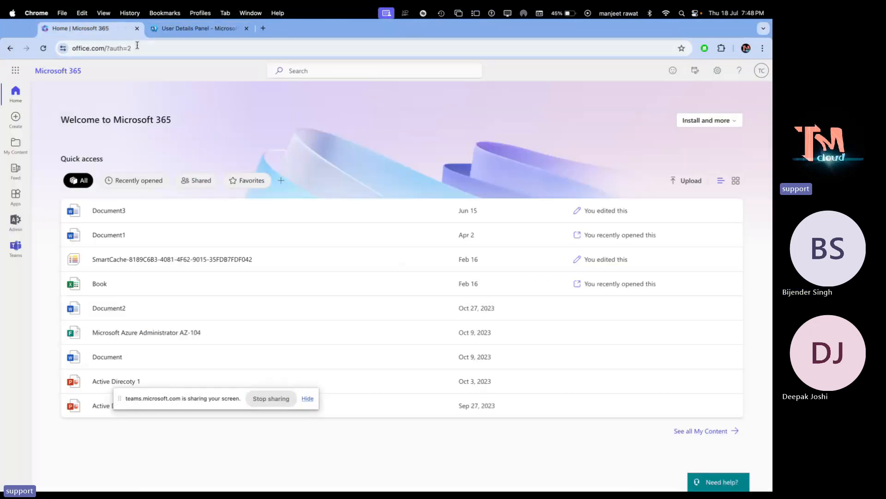
{"action": "left_click", "coordinate": [138, 49]}
{"action": "key", "text": "Return"}
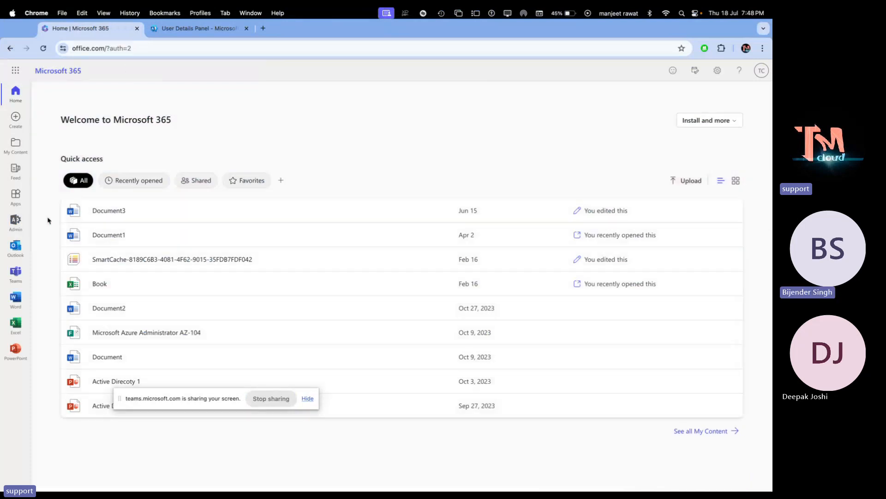
{"action": "left_click", "coordinate": [17, 249]}
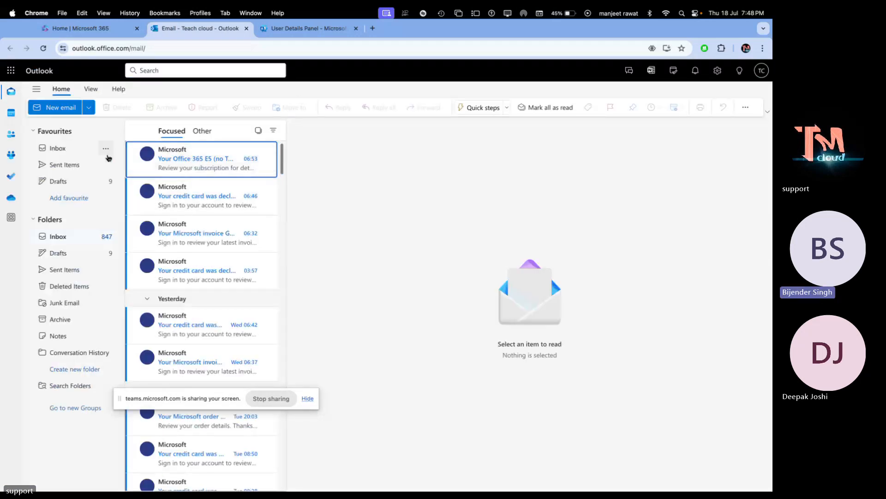
- Email telnet with subject 'testing' and body 'This is test email for user !'
{"action": "left_click", "coordinate": [50, 108]}
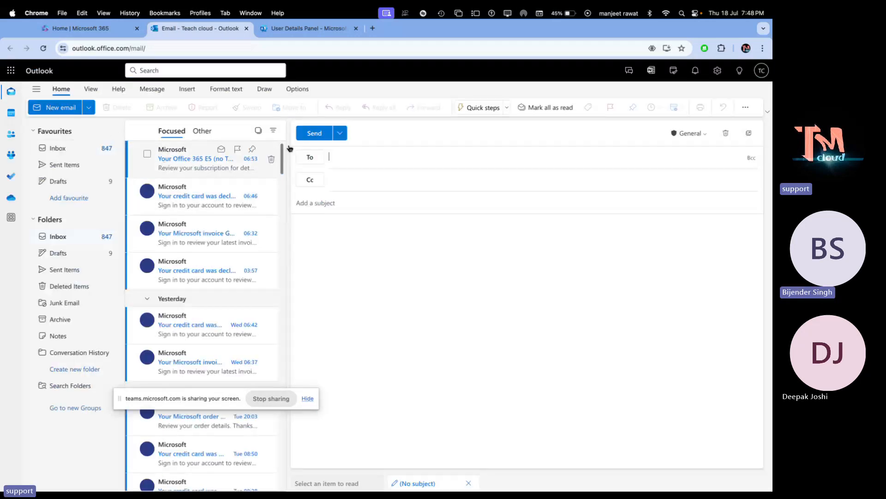
{"action": "left_click", "coordinate": [345, 159]}
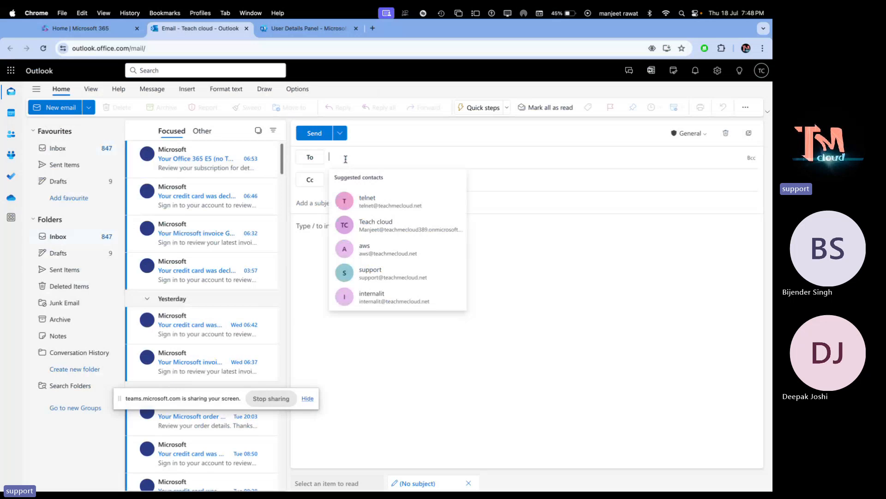
{"action": "left_click", "coordinate": [408, 205]}
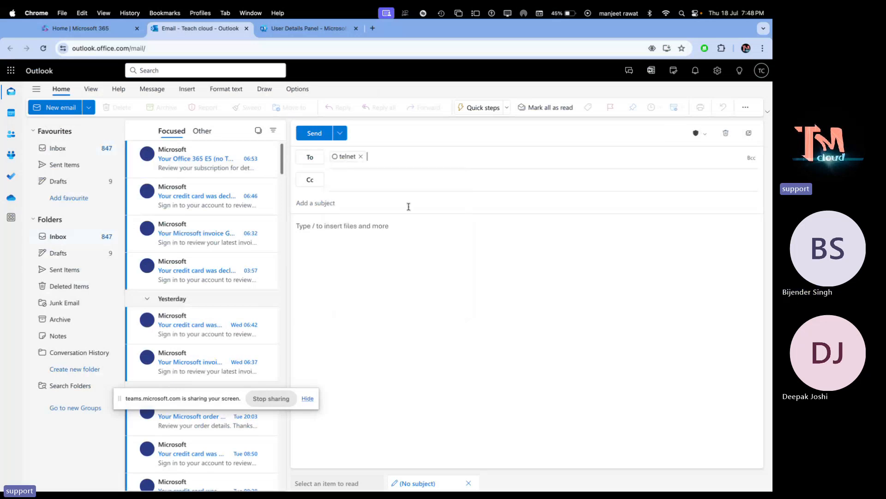
{"action": "left_click", "coordinate": [344, 202]}
{"action": "type", "text": "testing"}
{"action": "left_click", "coordinate": [356, 227]}
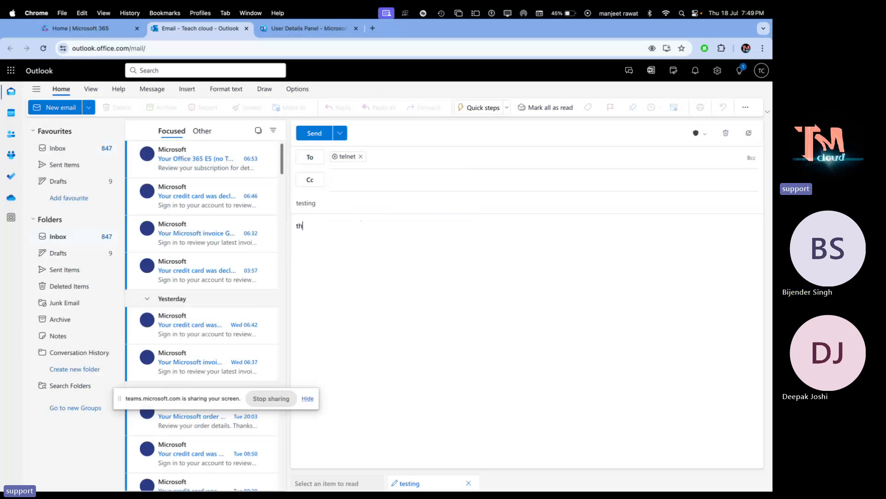
{"action": "type", "text": "This is test f"}
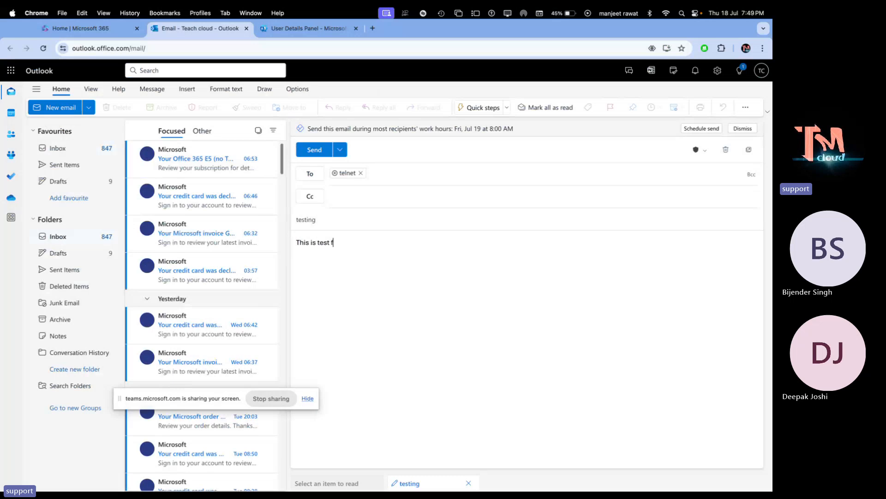
{"action": "type", "text": "ileemail for"}
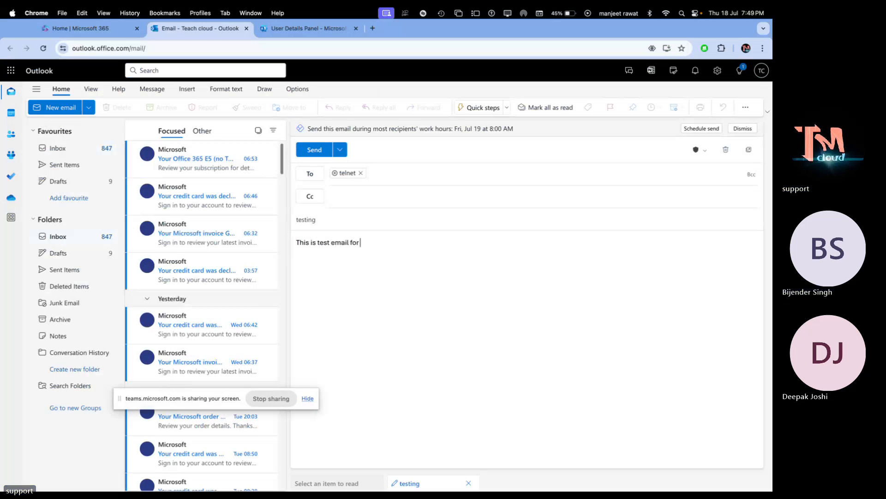
{"action": "type", "text": " user !"}
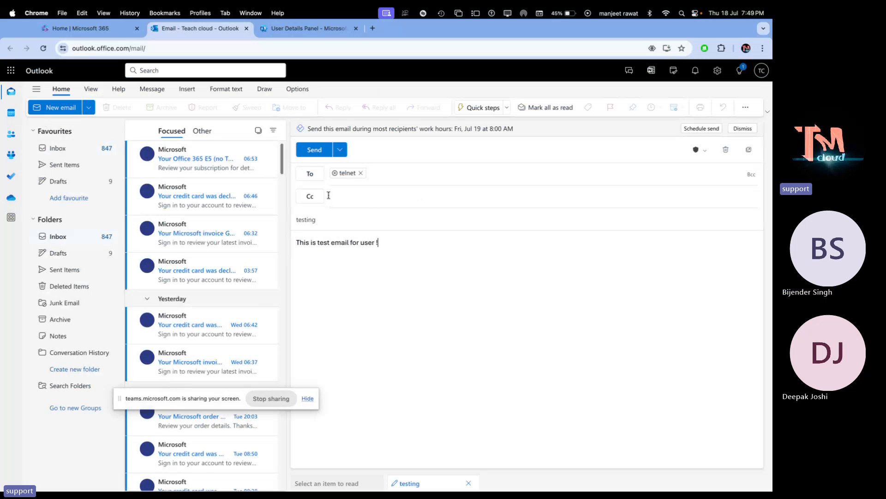
{"action": "left_click", "coordinate": [314, 150]}
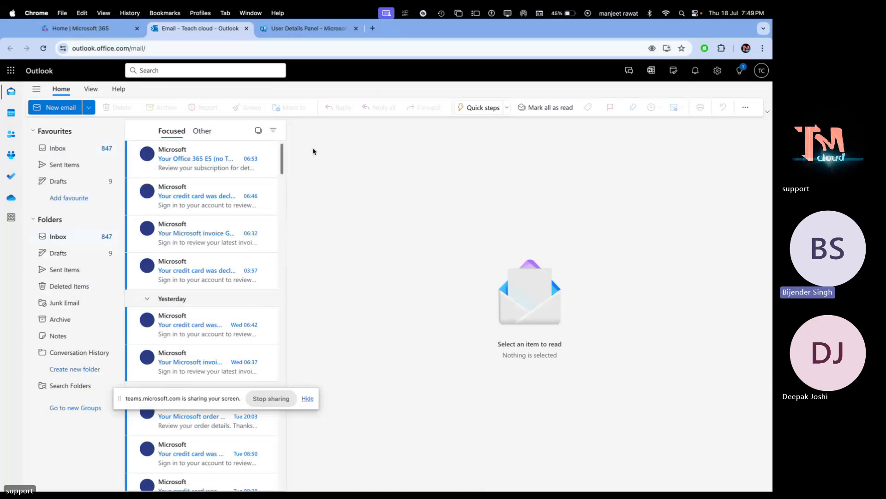
{"action": "key", "text": "super+Tab"}
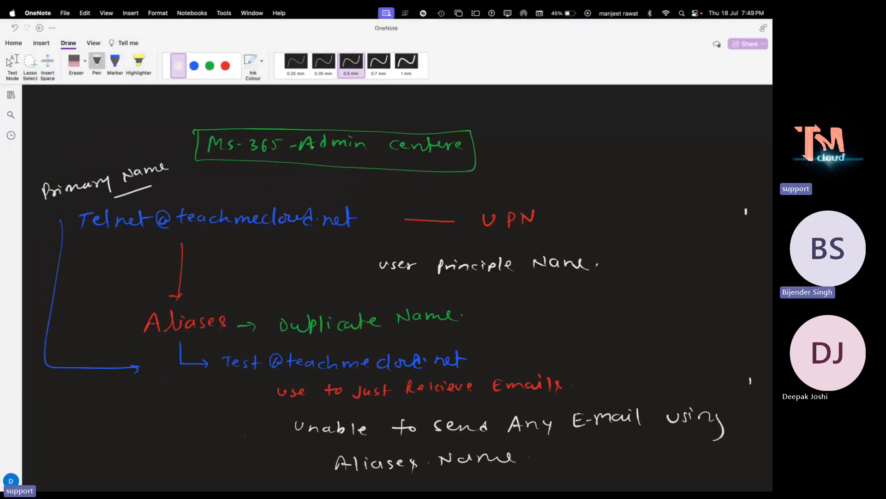
- Open the received 'testing' email in telnet's inbox, then return to the admin's Outlook mailbox
{"action": "key", "text": "super+Tab"}
{"action": "left_click", "coordinate": [199, 151]}
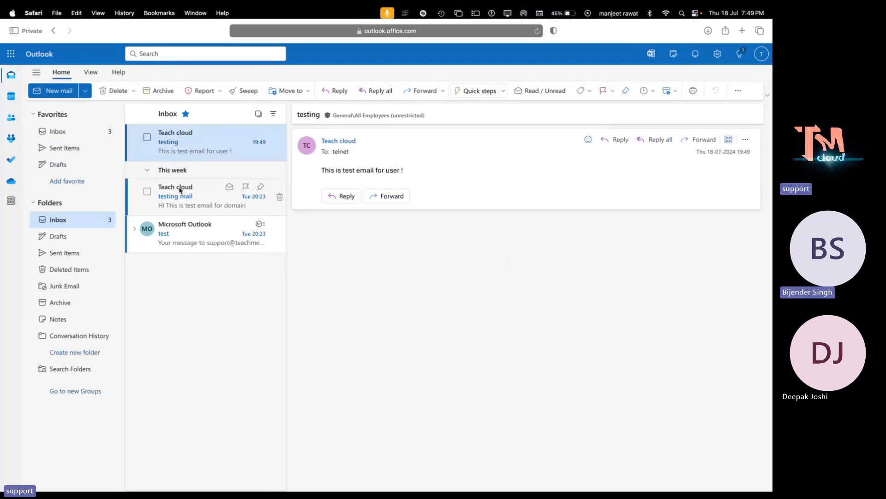
{"action": "key", "text": "ctrl+Right"}
{"action": "key", "text": "ctrl+Left"}
{"action": "key", "text": "ctrl+Right"}
{"action": "key", "text": "ctrl+Right"}
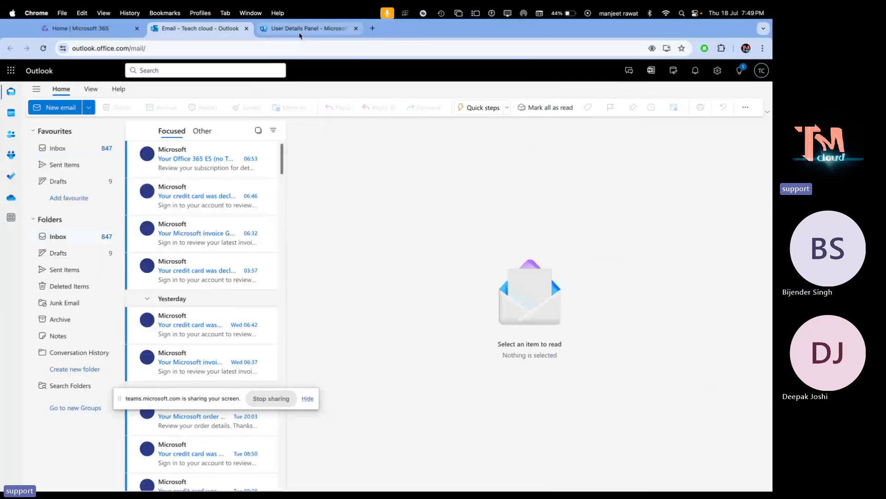
- Open telnet's account details from Active users and copy its first alias address
{"action": "left_click", "coordinate": [299, 34]}
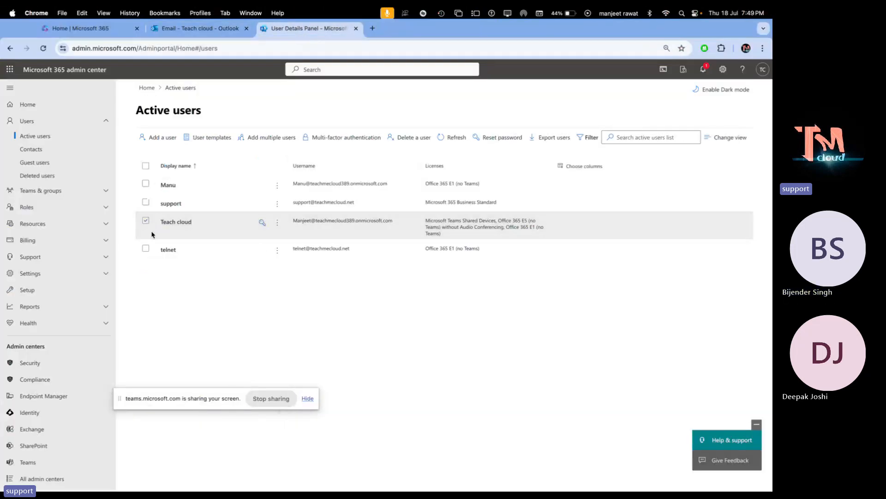
{"action": "left_click", "coordinate": [163, 250]}
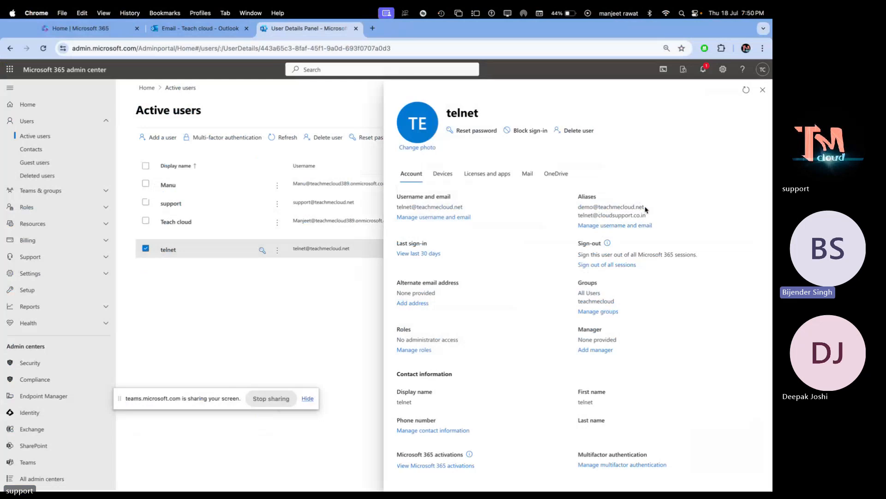
{"action": "triple_click", "coordinate": [588, 207]}
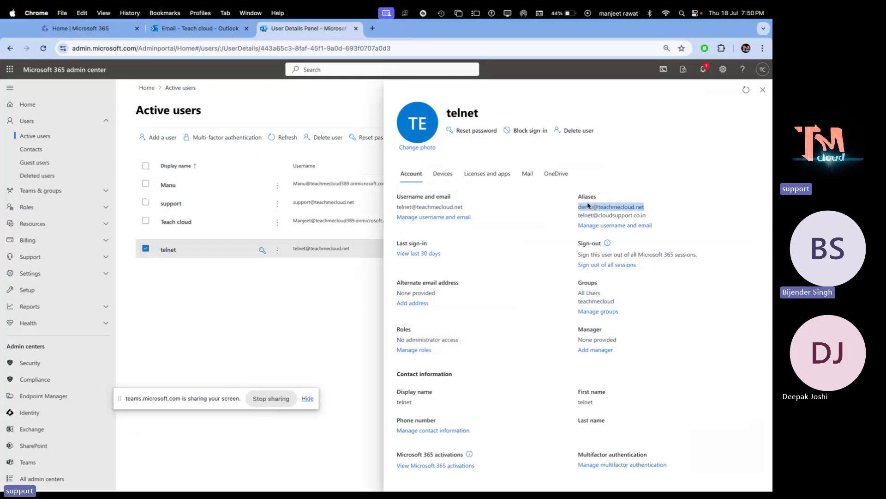
{"action": "right_click", "coordinate": [594, 207]}
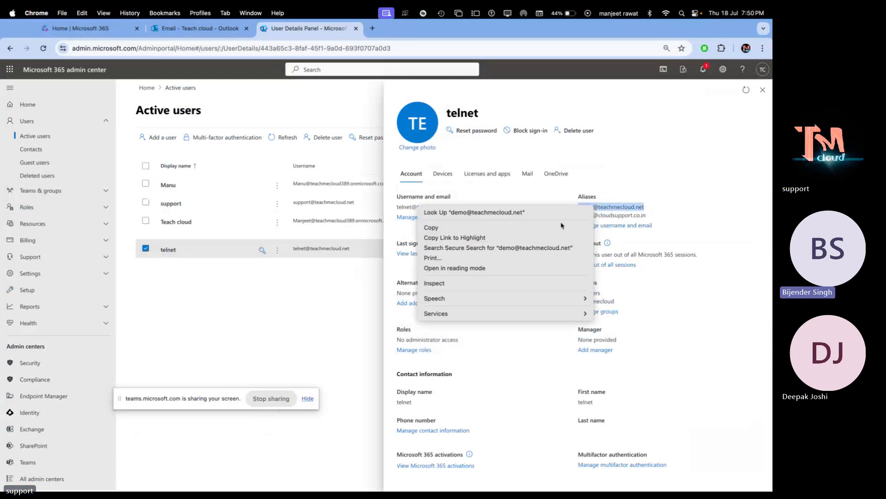
{"action": "left_click", "coordinate": [496, 227]}
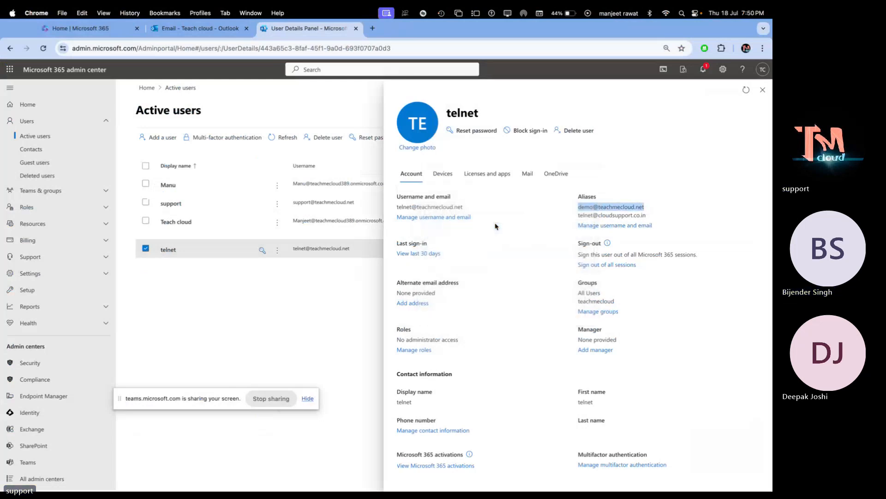
- Send the copied alias an email titled 'test-aliase' reading 'This is test email for aliases .'
{"action": "left_click", "coordinate": [205, 29]}
{"action": "left_click", "coordinate": [55, 106]}
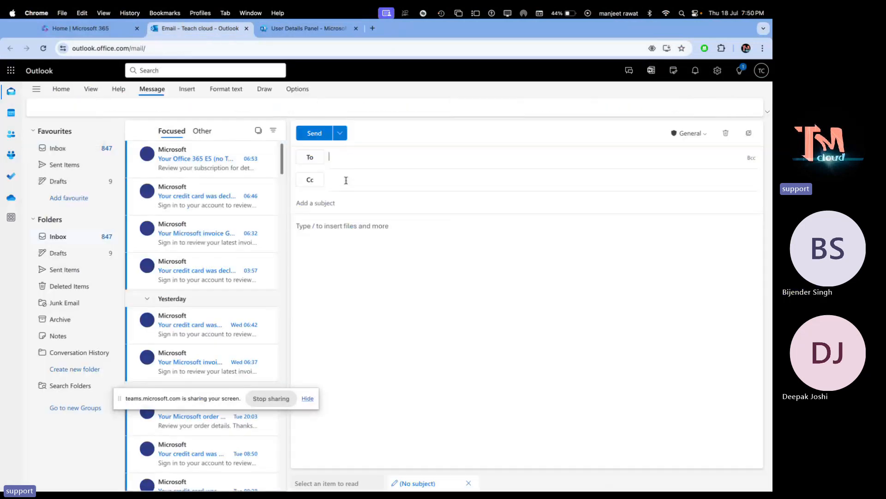
{"action": "left_click", "coordinate": [375, 155]}
{"action": "key", "text": "super+v"}
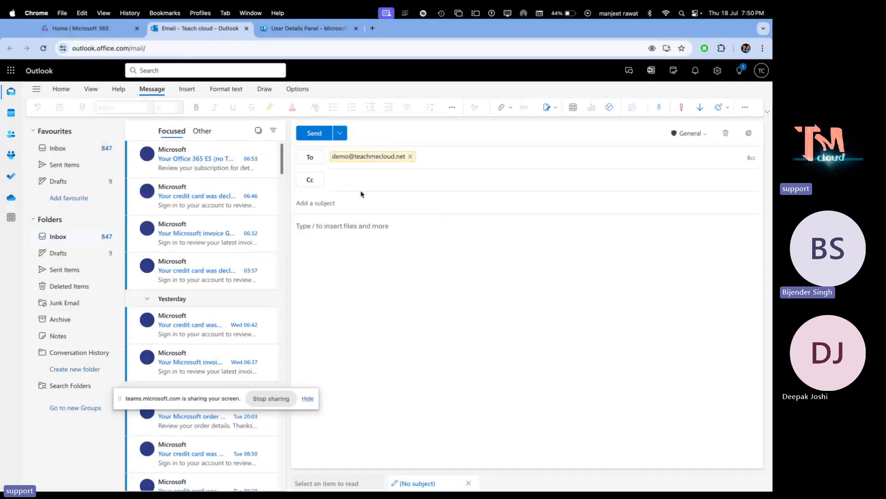
{"action": "left_click", "coordinate": [342, 203]}
{"action": "type", "text": "te"}
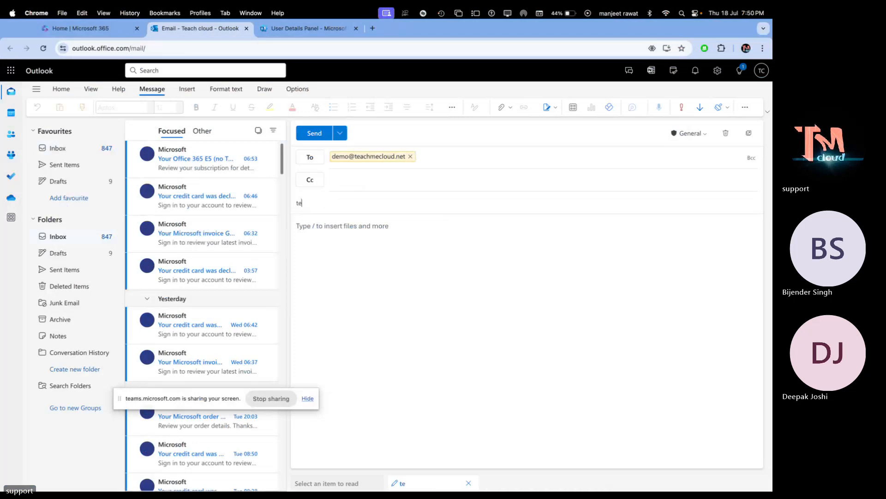
{"action": "type", "text": "st-aliase"}
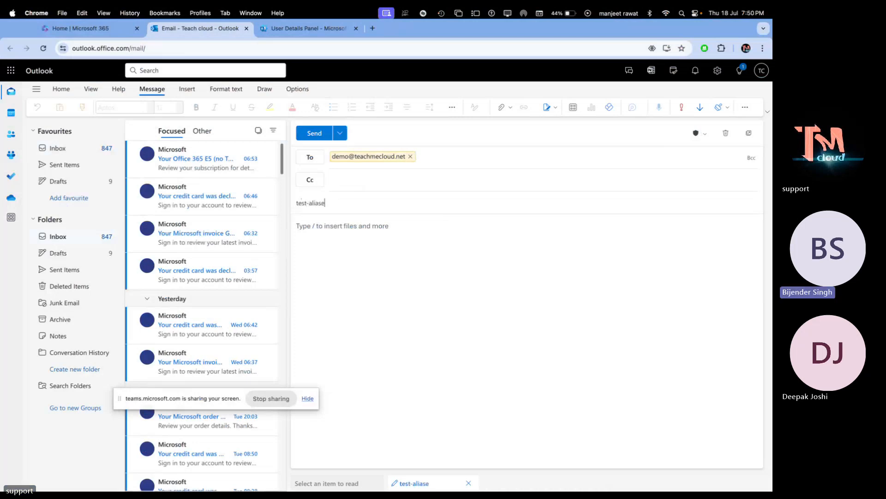
{"action": "left_click", "coordinate": [345, 239]}
{"action": "type", "text": "this"}
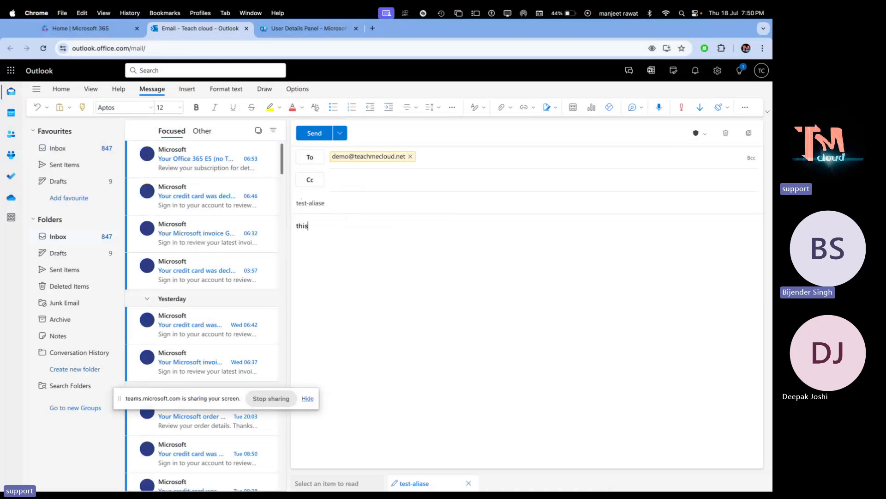
{"action": "type", "text": " is test"}
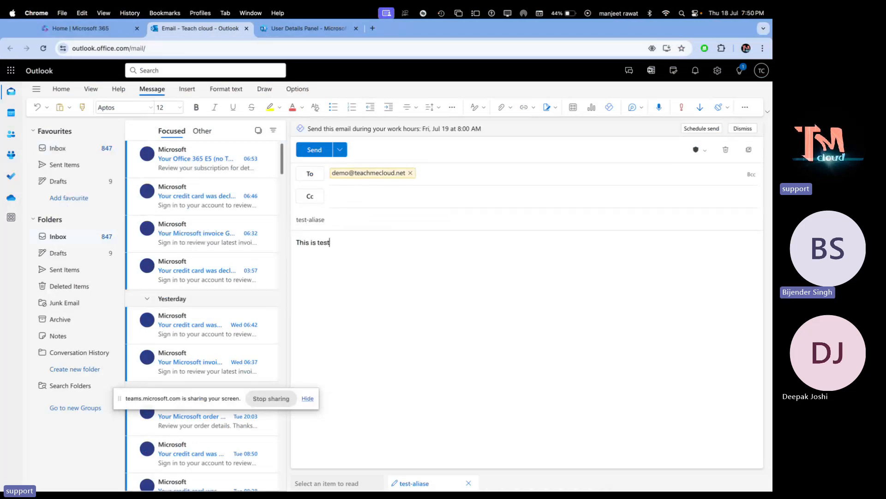
{"action": "type", "text": " email fo"}
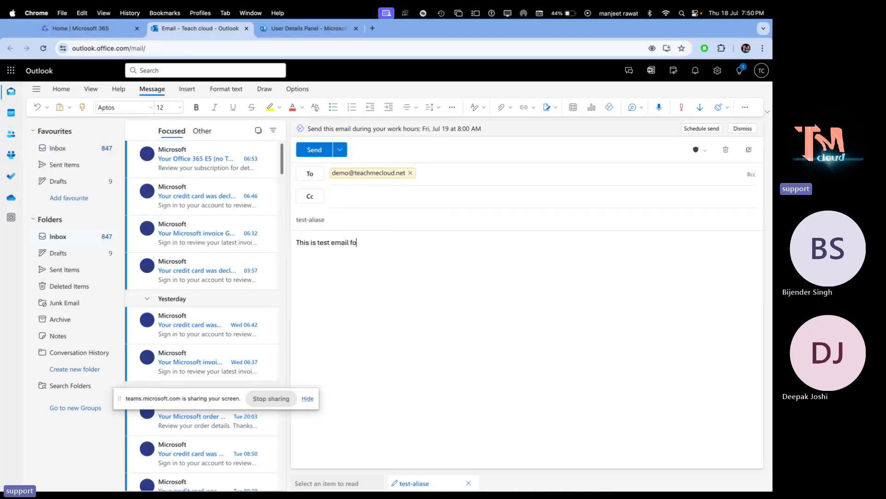
{"action": "type", "text": "r aliases ."}
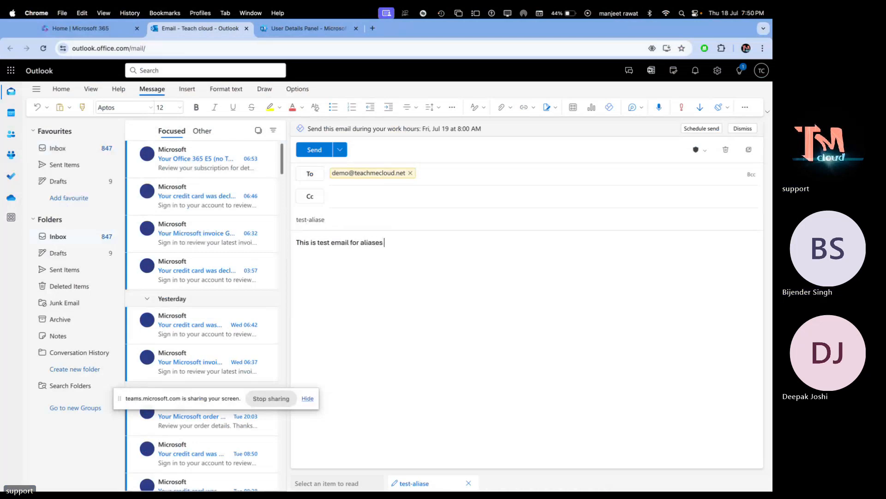
{"action": "left_click", "coordinate": [317, 151]}
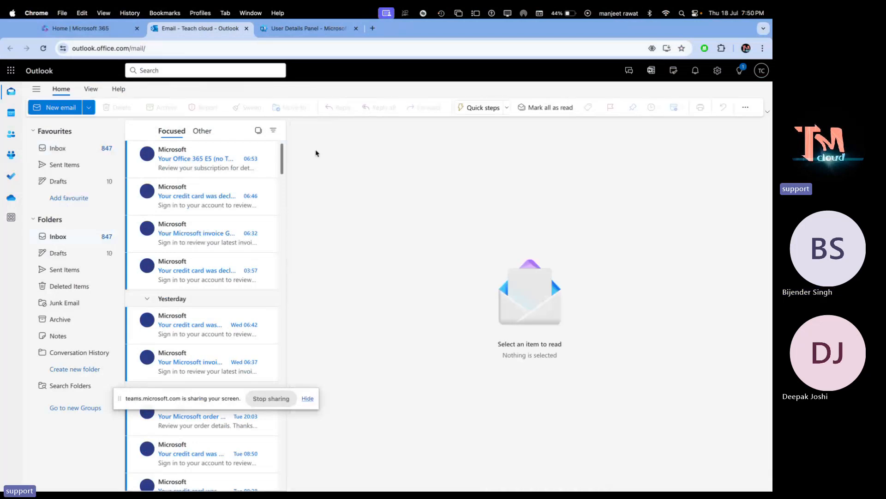
{"action": "key", "text": "super+Tab"}
{"action": "key", "text": "super+Tab"}
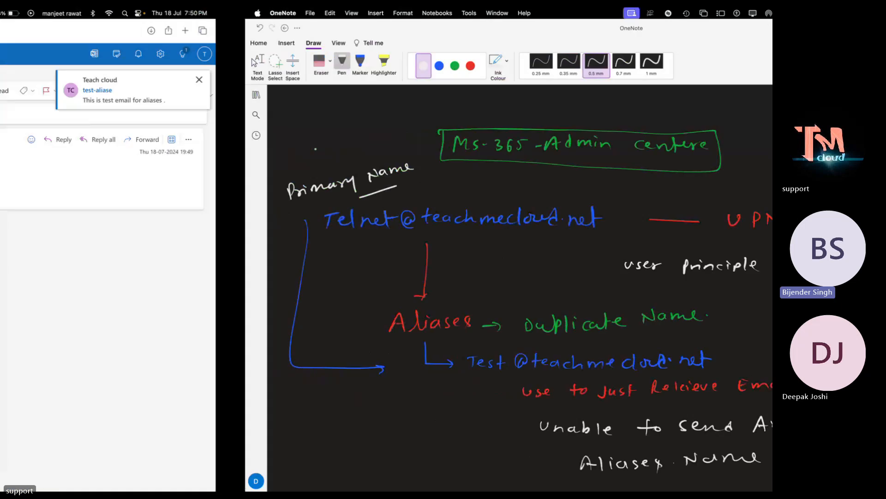
- Open the 'test-aliase' email in telnet's Outlook inbox
{"action": "left_click", "coordinate": [190, 139]}
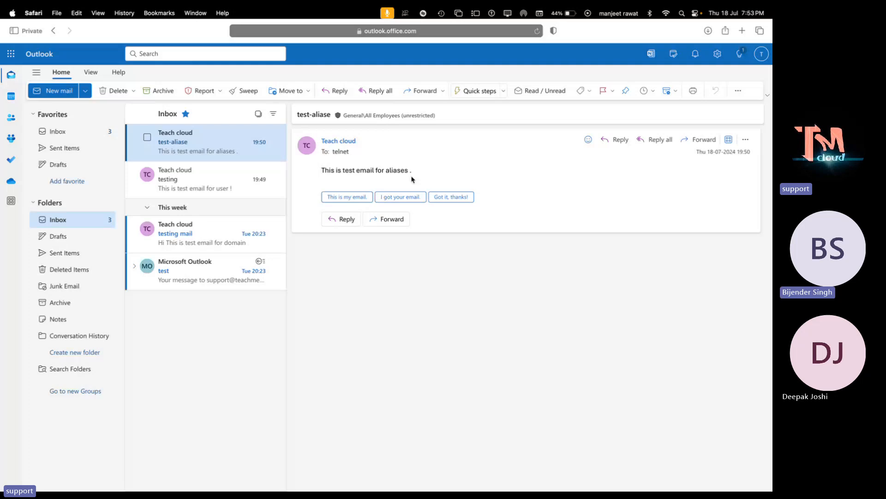
- Switch past the Teams meeting back to the admin's Outlook mailbox in Chrome
{"action": "key", "text": "ctrl+Right"}
{"action": "key", "text": "ctrl+Right"}
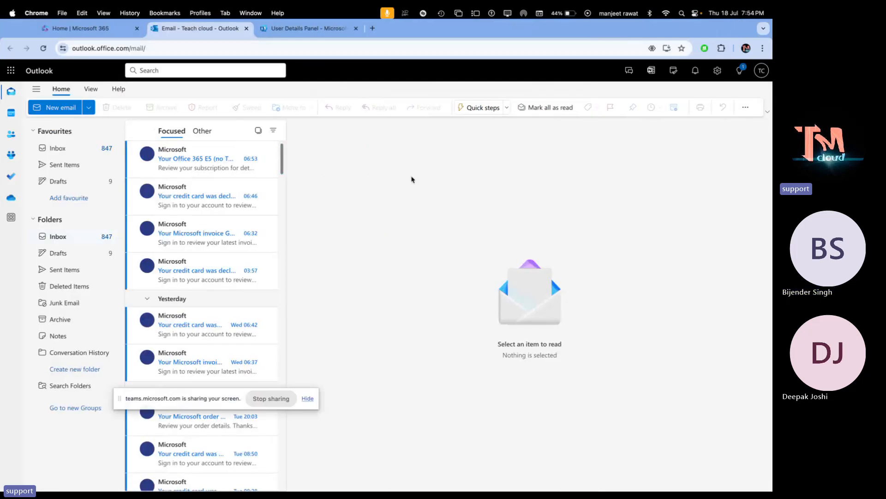
{"action": "key", "text": "ctrl+Right"}
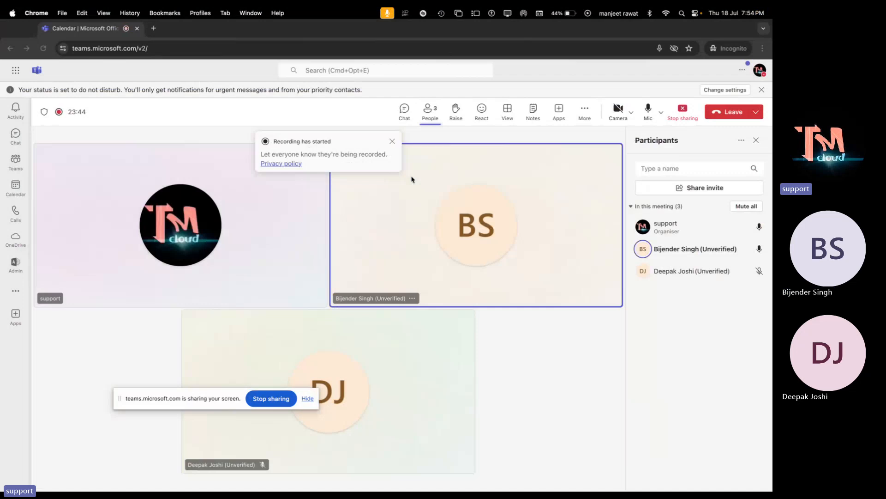
{"action": "key", "text": "ctrl+Left"}
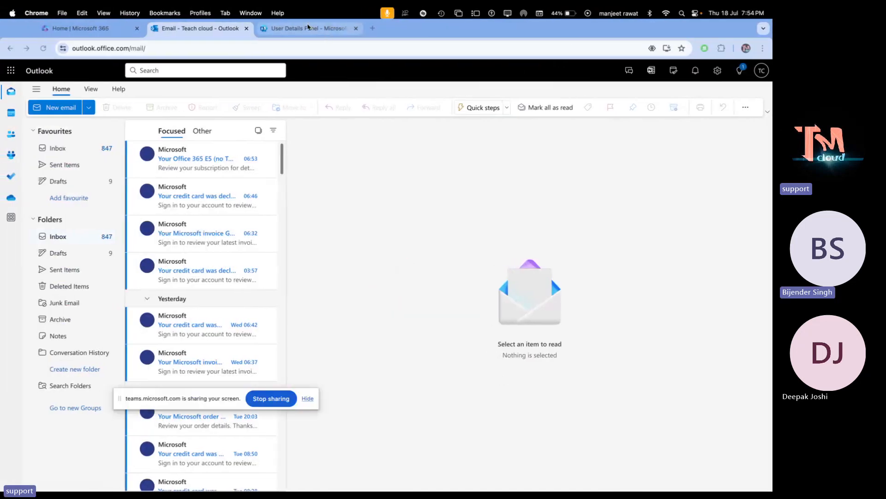
- Return to telnet's account details in the Microsoft 365 admin center
{"action": "left_click", "coordinate": [309, 28]}
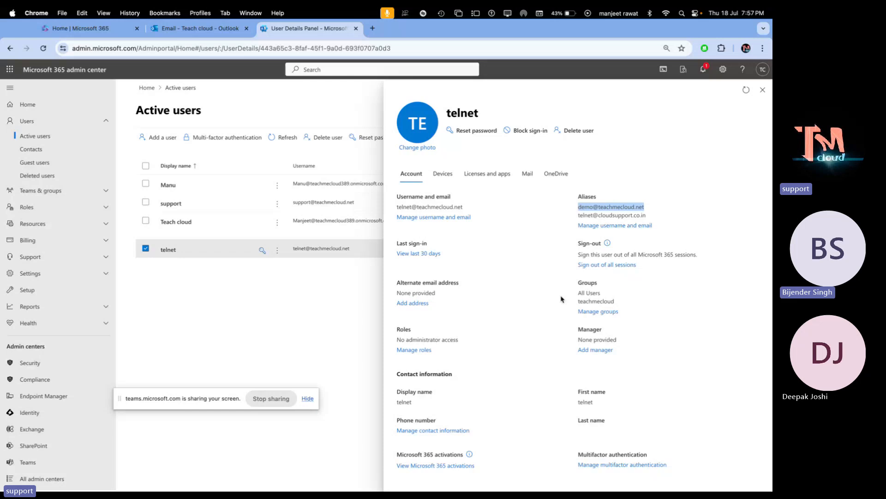
- Open telnet's admin roles panel, then close it and leave without saving
{"action": "left_click", "coordinate": [409, 350]}
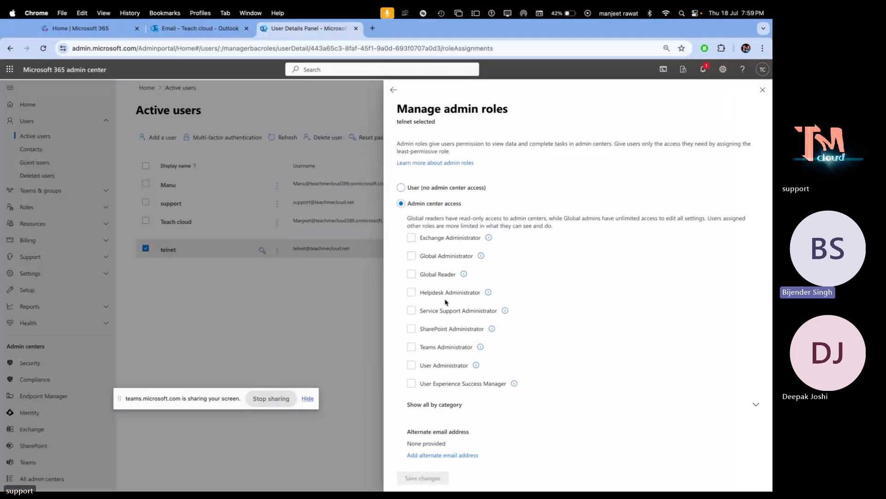
{"action": "left_click", "coordinate": [763, 89]}
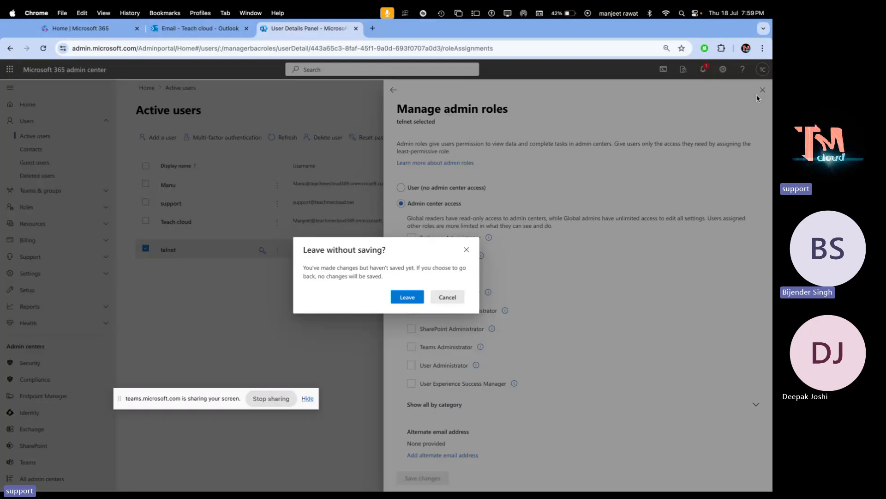
{"action": "left_click", "coordinate": [407, 297]}
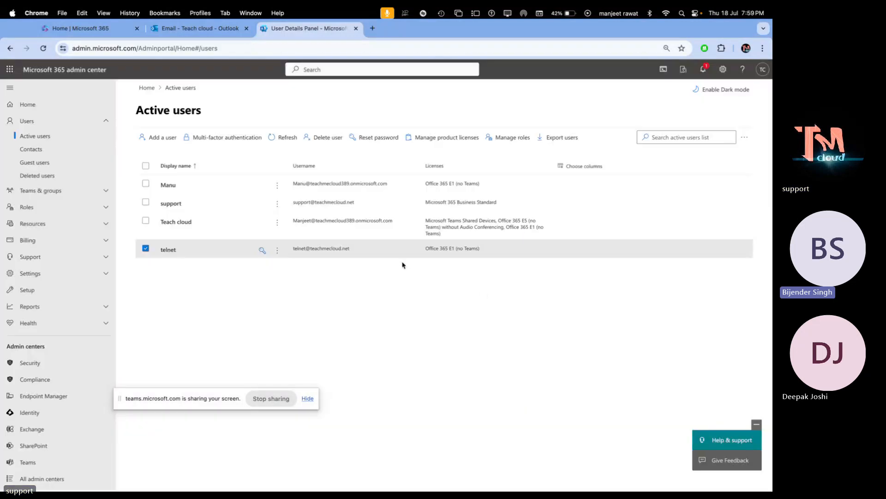
- Open telnet's details, then confirm telnet's Outlook app launcher shows no Admin app
{"action": "left_click", "coordinate": [167, 250]}
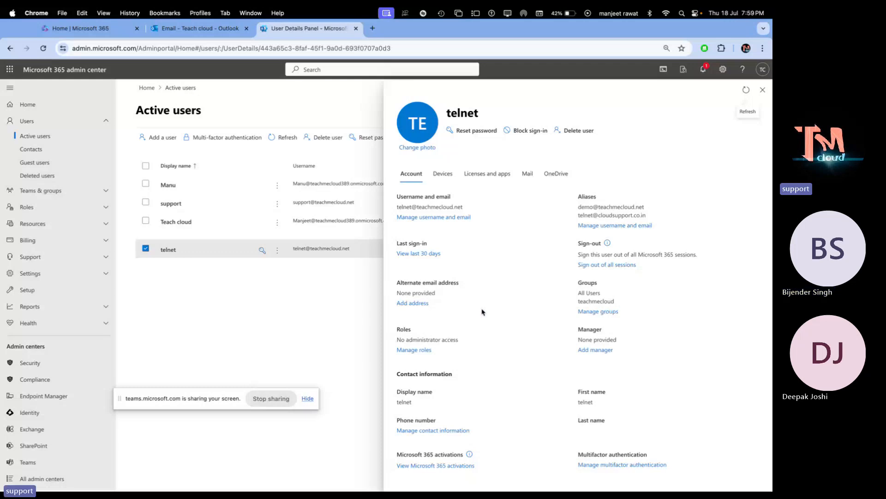
{"action": "key", "text": "ctrl+Left"}
{"action": "key", "text": "ctrl+Left"}
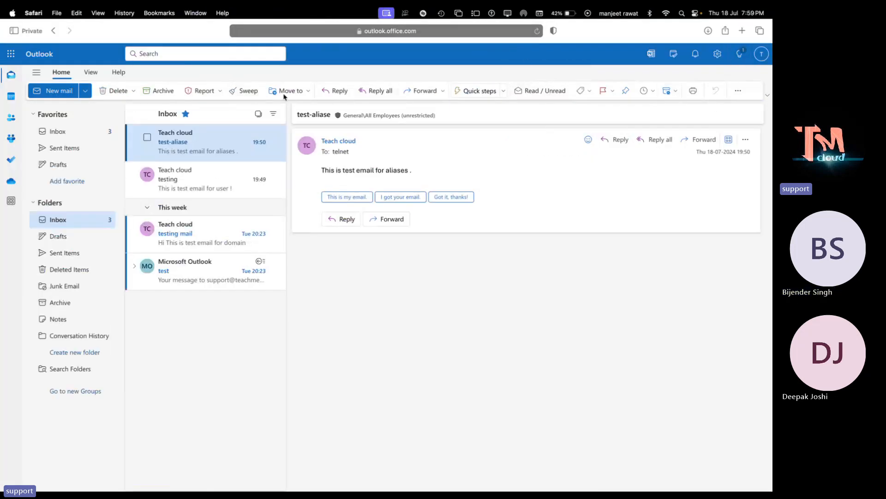
{"action": "left_click", "coordinate": [11, 53]}
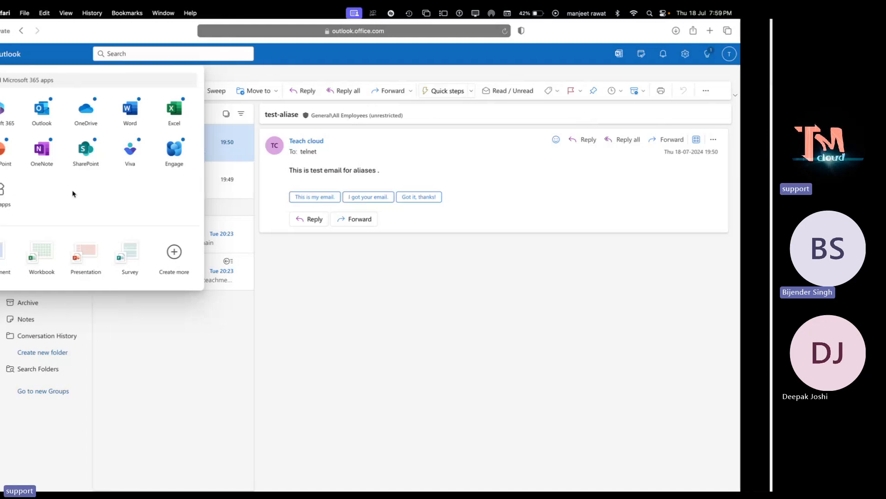
{"action": "key", "text": "ctrl+Right"}
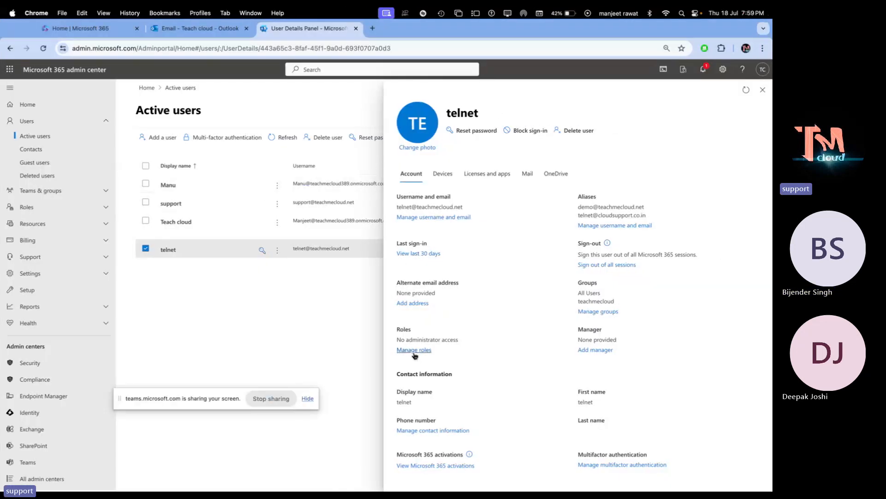
- Give telnet admin center access with the User Administrator role and save it
{"action": "left_click", "coordinate": [413, 350]}
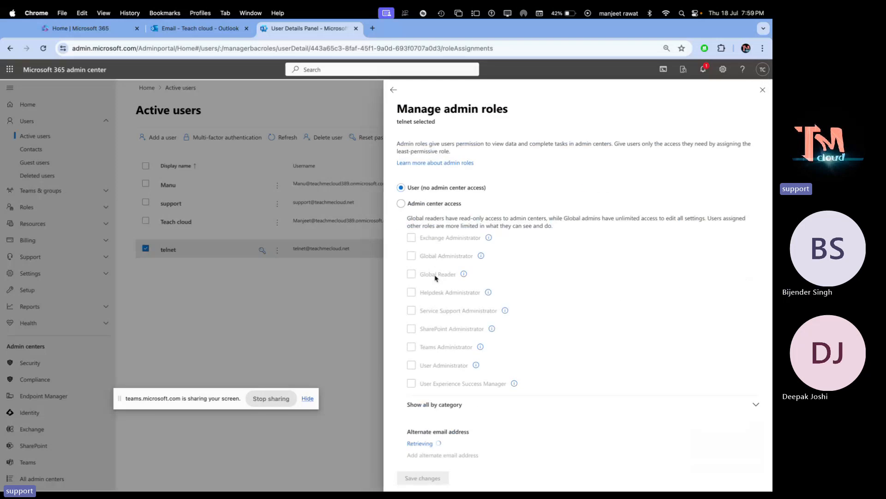
{"action": "left_click", "coordinate": [408, 204]}
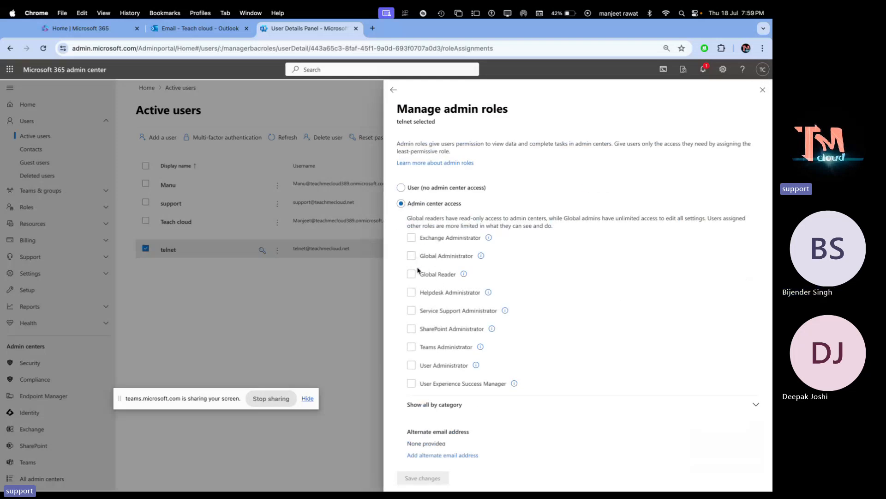
{"action": "left_click", "coordinate": [415, 365]}
{"action": "left_click", "coordinate": [422, 480]}
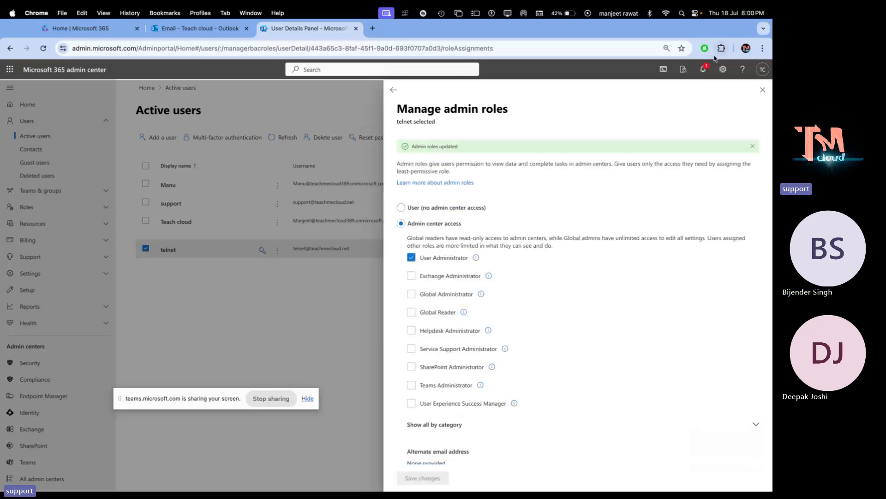
{"action": "left_click", "coordinate": [762, 90]}
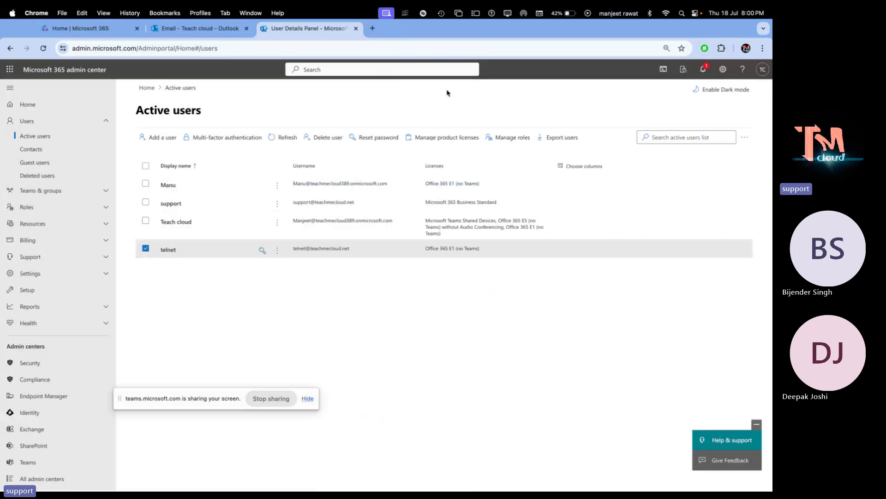
{"action": "key", "text": "ctrl+Left"}
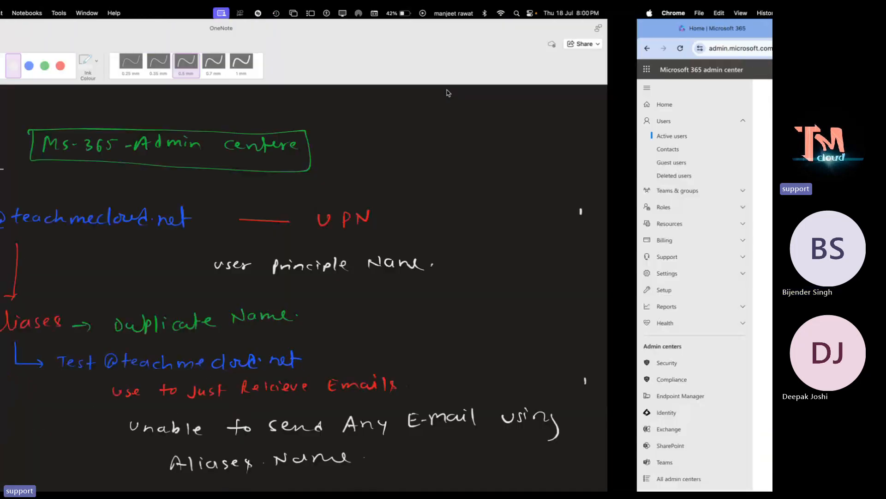
- Return to the full-screen Outlook window and close the open Microsoft 365 app list
{"action": "key", "text": "ctrl+Left"}
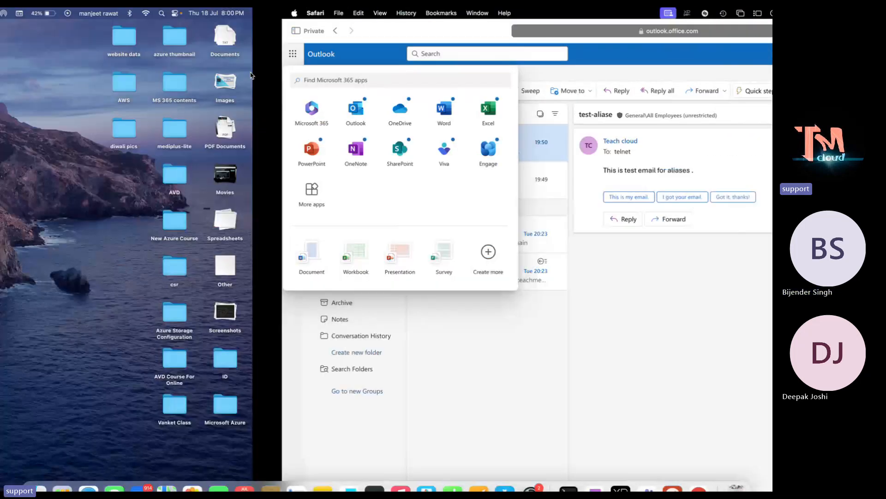
{"action": "key", "text": "ctrl+Right"}
{"action": "left_click", "coordinate": [376, 347]}
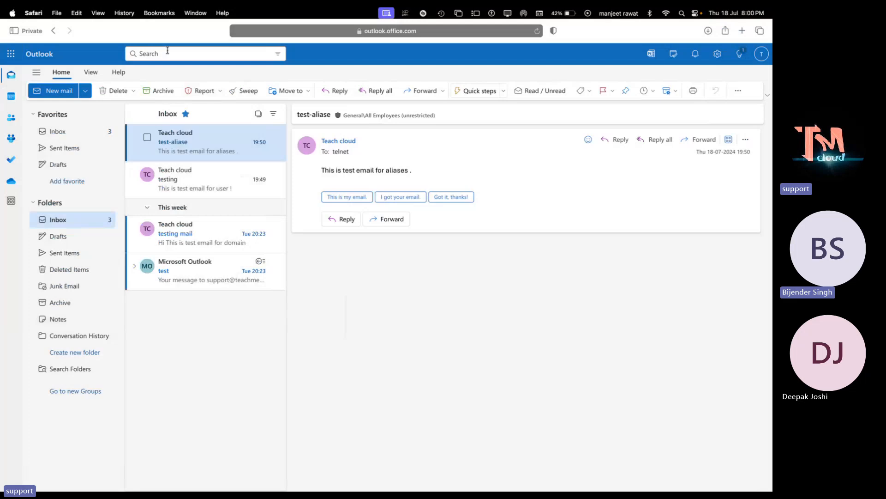
- Reload Outlook twice and recheck the app launcher for an Admin app
{"action": "left_click", "coordinate": [434, 32]}
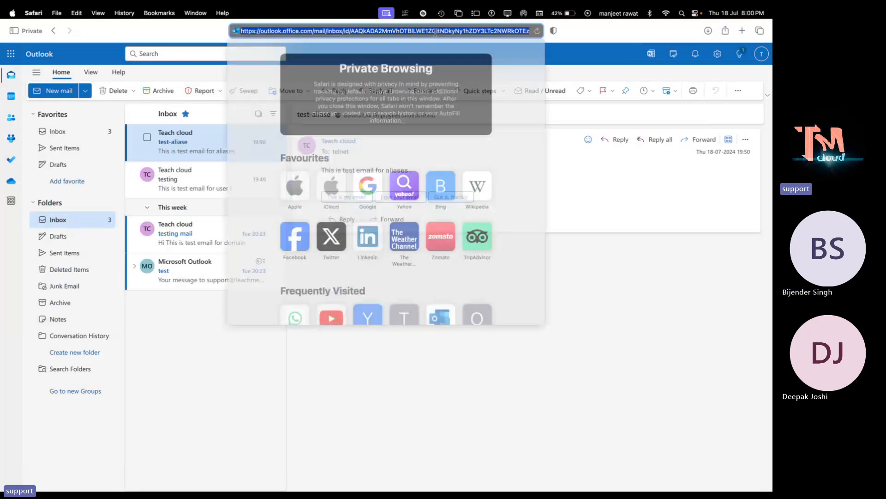
{"action": "key", "text": "Return"}
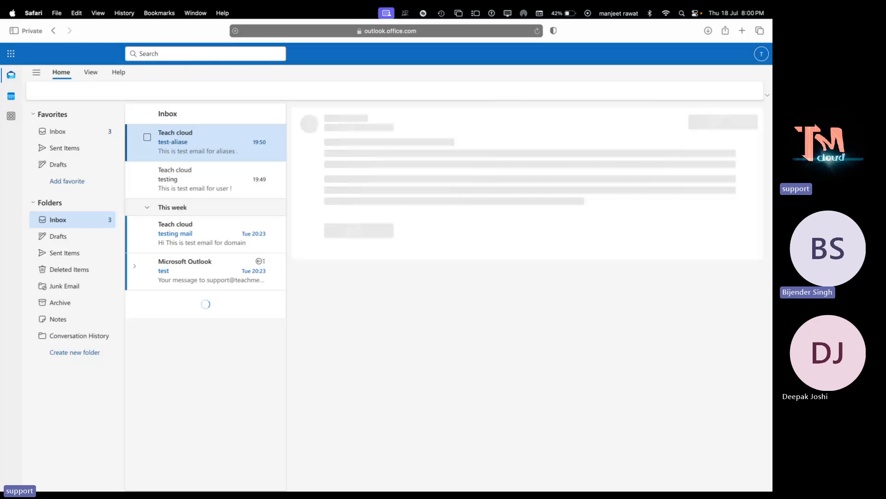
{"action": "left_click", "coordinate": [10, 56]}
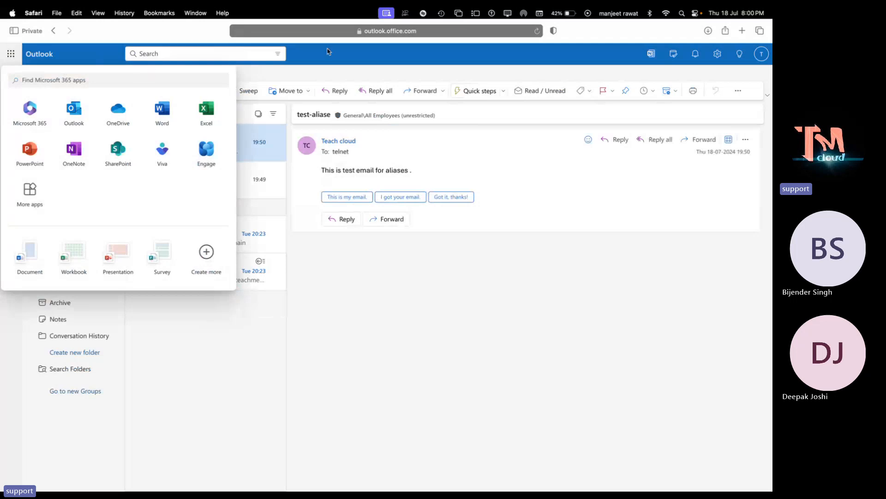
{"action": "left_click", "coordinate": [536, 31]}
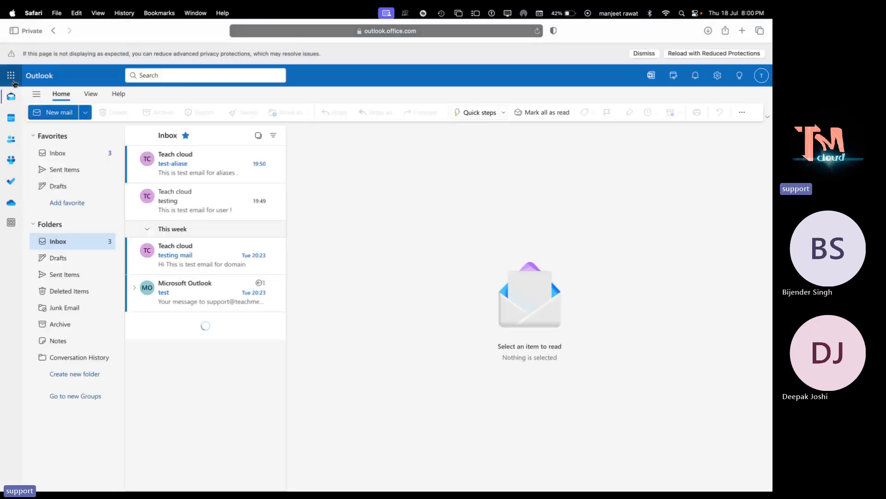
{"action": "left_click", "coordinate": [12, 78]}
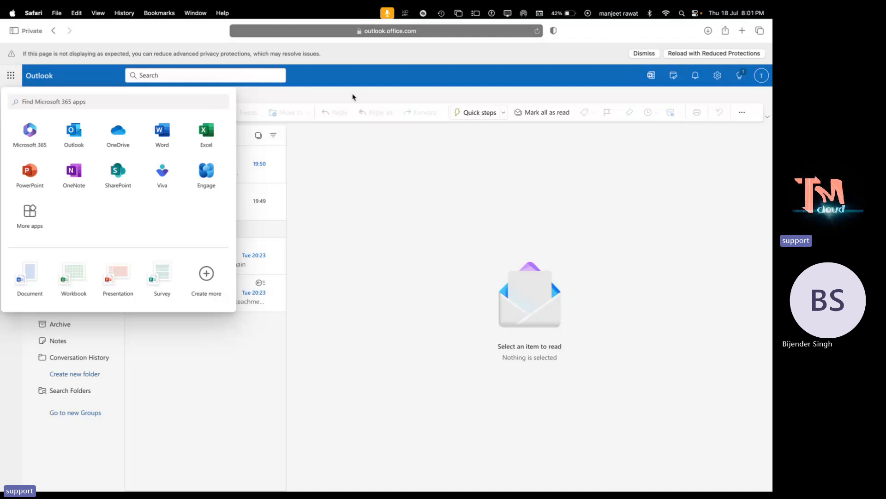
- Reload Outlook again and check the Microsoft 365 app list for Admin
{"action": "left_click", "coordinate": [537, 31]}
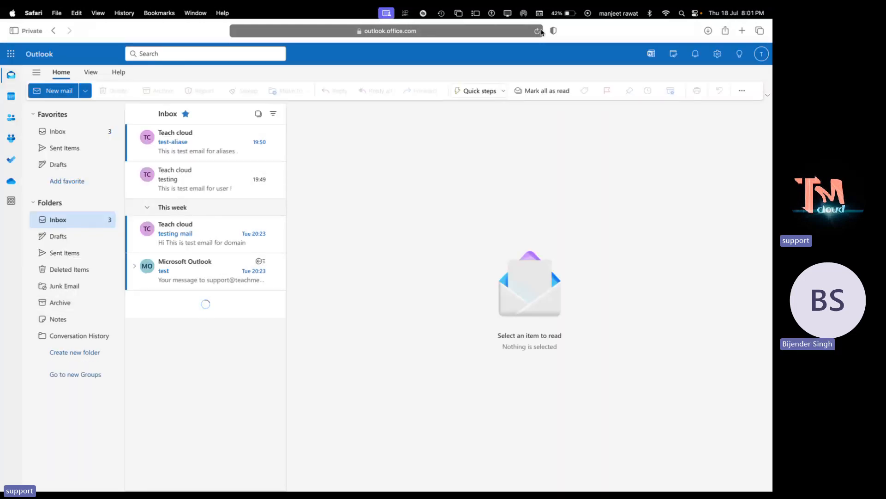
{"action": "left_click", "coordinate": [535, 32]}
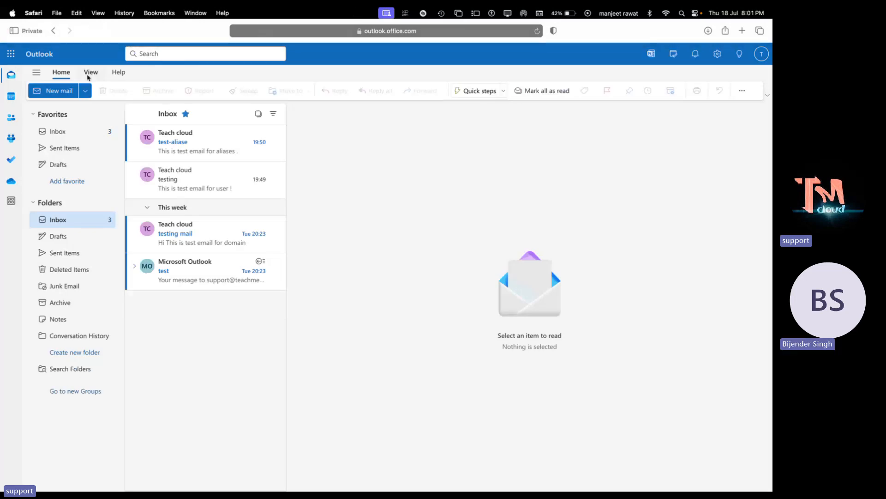
{"action": "left_click", "coordinate": [10, 54]}
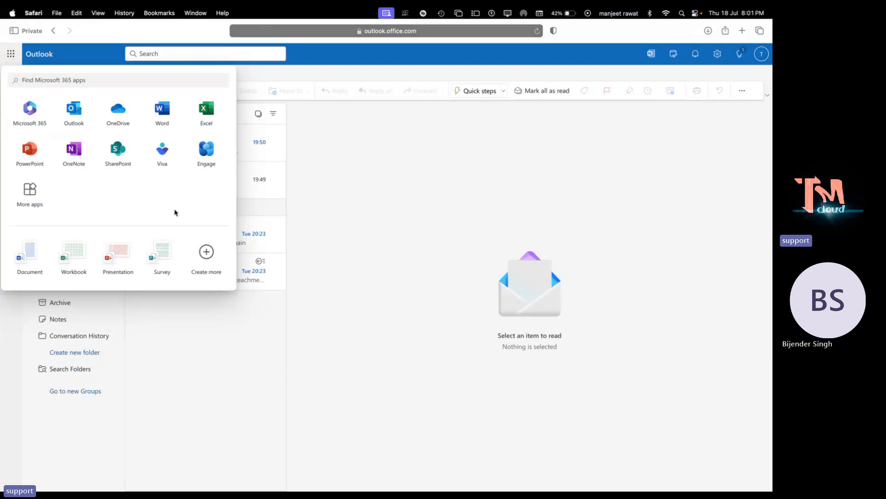
- Glance through the other desktop Spaces, then close the app list in Outlook
{"action": "key", "text": "ctrl+Right"}
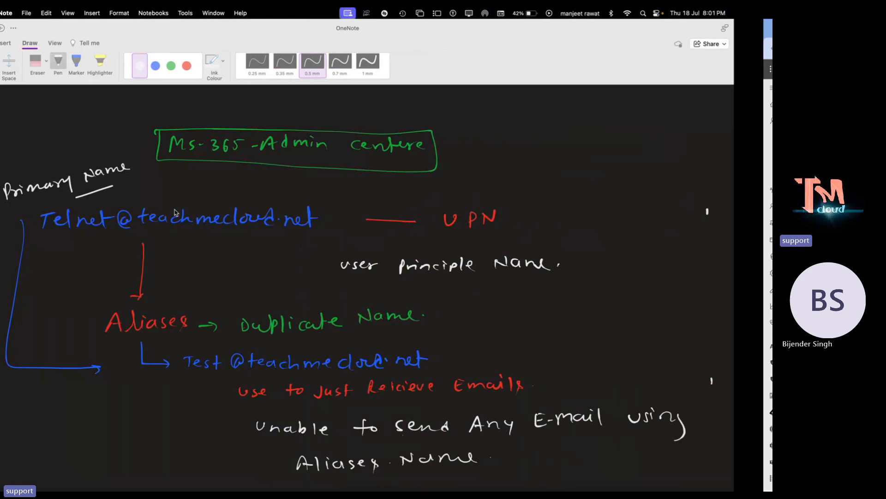
{"action": "key", "text": "ctrl+Right"}
{"action": "key", "text": "ctrl+Right"}
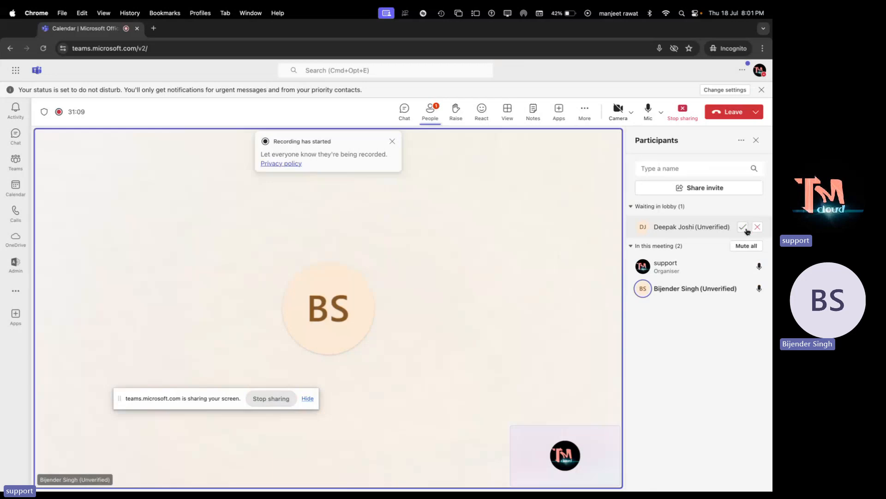
{"action": "key", "text": "ctrl+Left"}
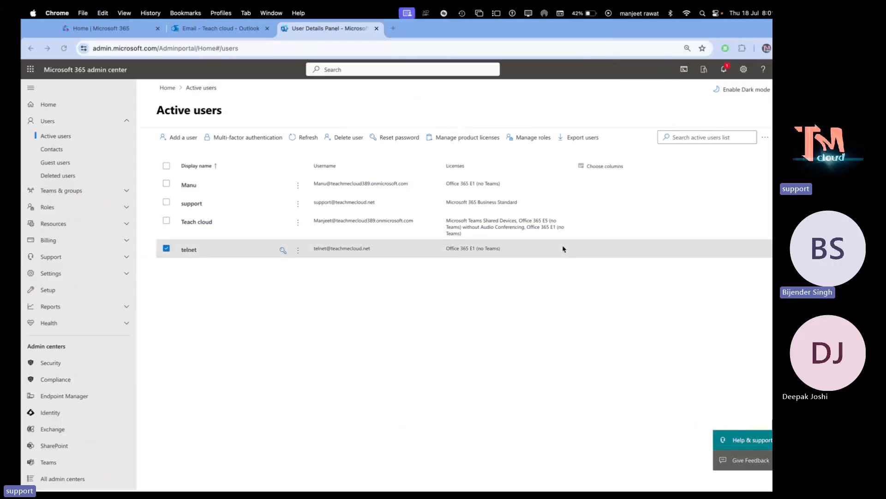
{"action": "key", "text": "ctrl+Left"}
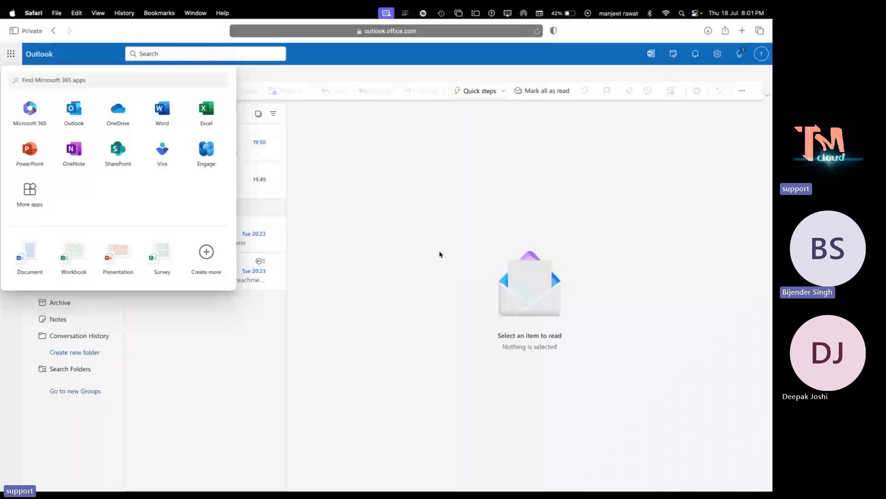
{"action": "left_click", "coordinate": [440, 253]}
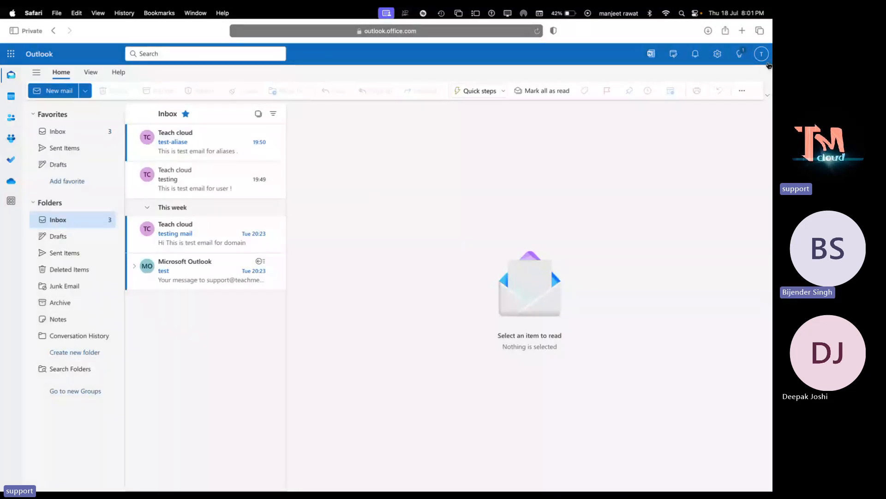
- Sign telnet out of Outlook on the web from the account menu
{"action": "left_click", "coordinate": [767, 61]}
{"action": "left_click", "coordinate": [763, 77]}
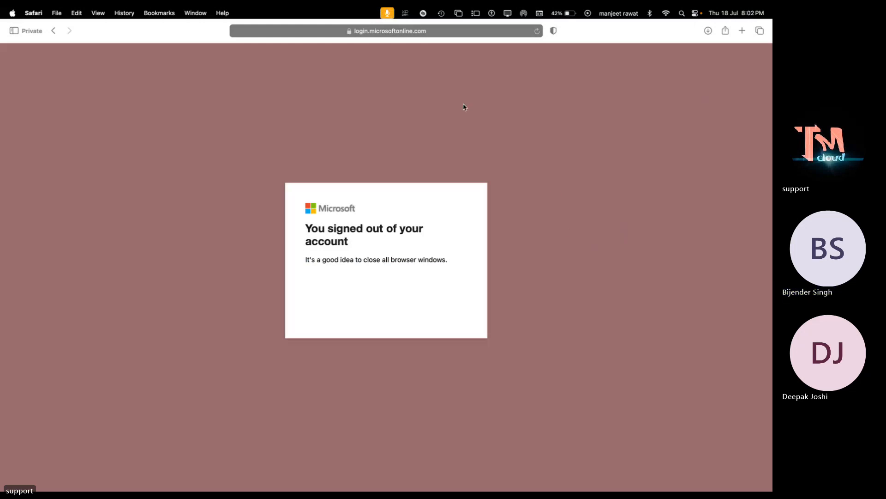
- Reload the sign-out page, then move across Spaces past OneNote to the Teams meeting
{"action": "left_click", "coordinate": [537, 31]}
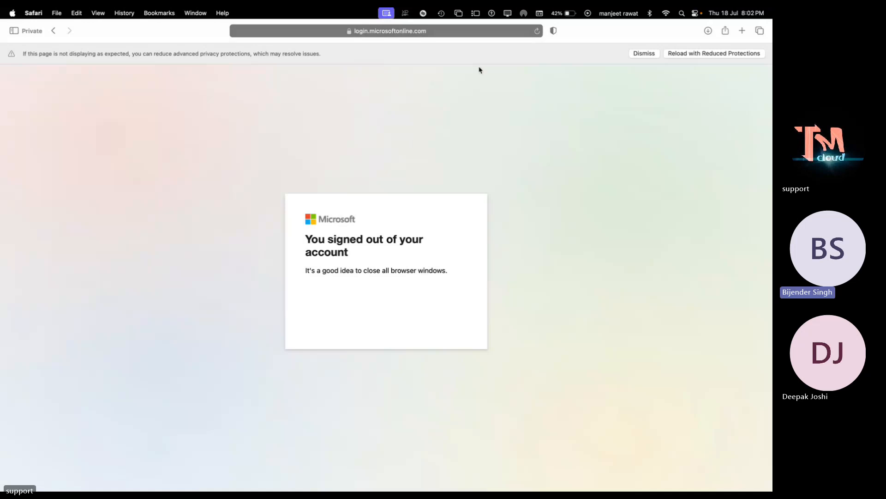
{"action": "left_click", "coordinate": [537, 32]}
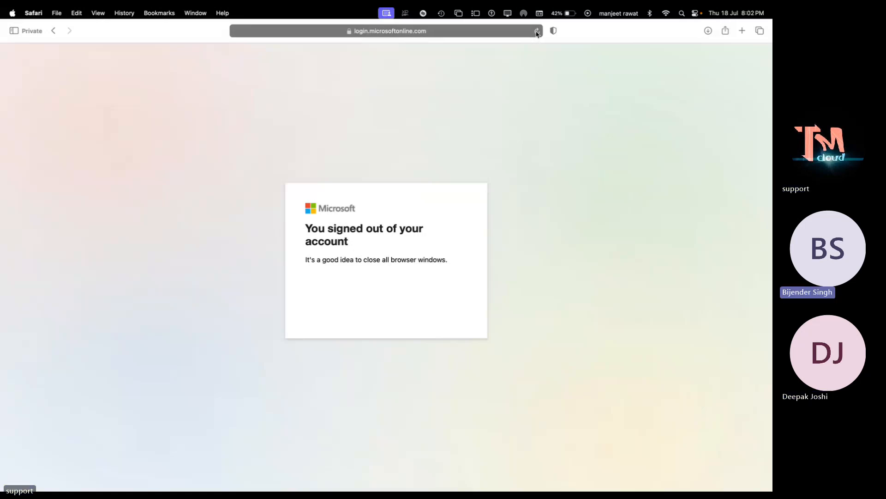
{"action": "key", "text": "ctrl+Right"}
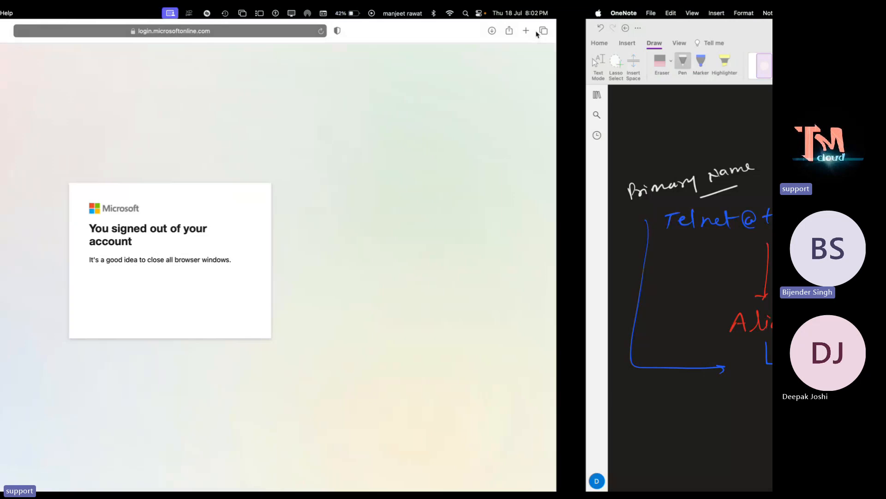
{"action": "key", "text": "ctrl+Right"}
{"action": "key", "text": "ctrl+Right"}
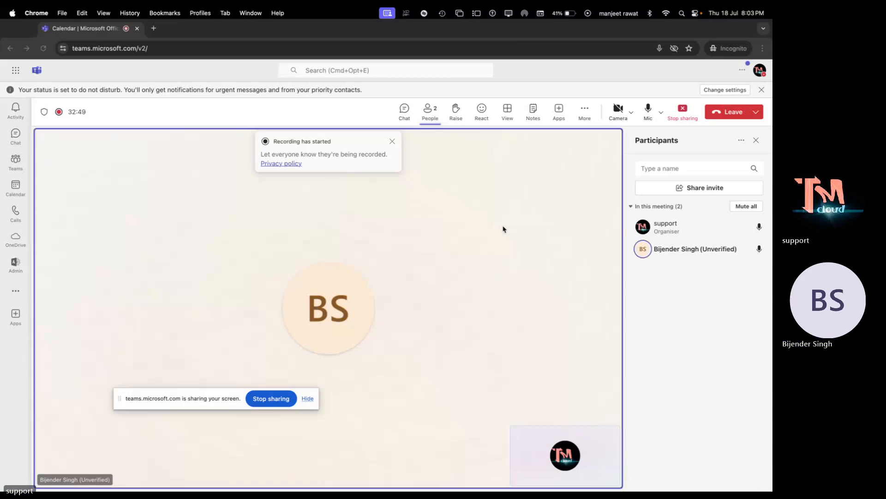
- Cycle Spaces past the admin center, ending back on Safari's signed-out page
{"action": "key", "text": "ctrl+Left"}
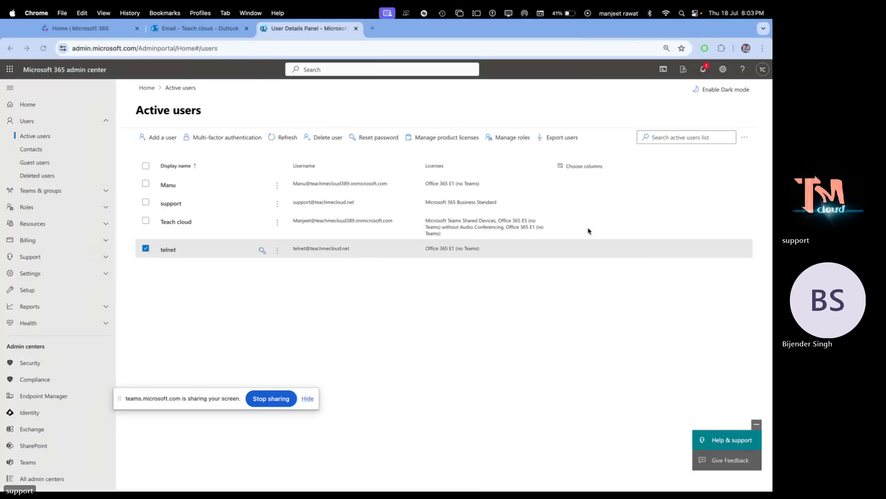
{"action": "key", "text": "ctrl+Left"}
{"action": "key", "text": "ctrl+Left"}
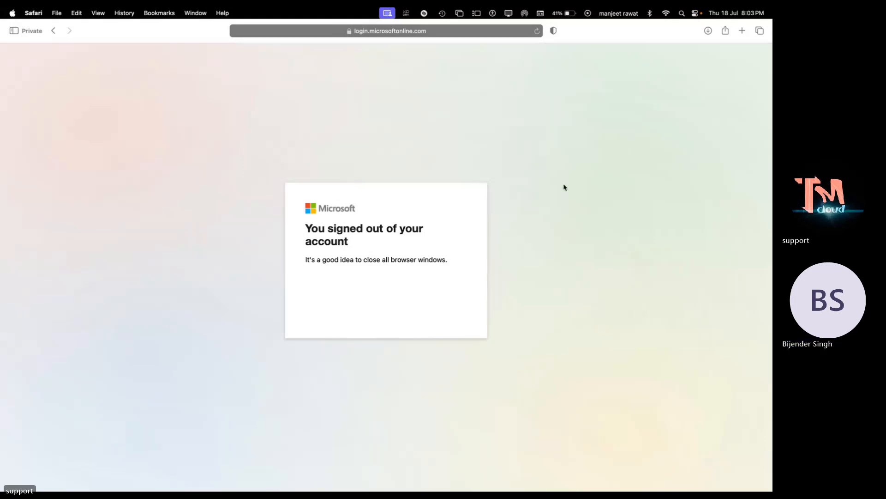
{"action": "key", "text": "ctrl+Right"}
{"action": "key", "text": "ctrl+Right"}
{"action": "key", "text": "ctrl+Right"}
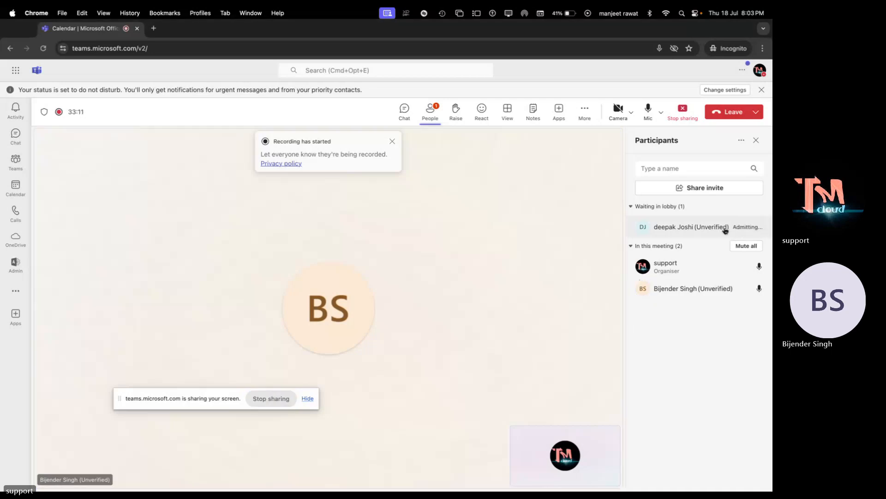
{"action": "key", "text": "ctrl+Left"}
{"action": "key", "text": "ctrl+Left"}
{"action": "key", "text": "ctrl+Left"}
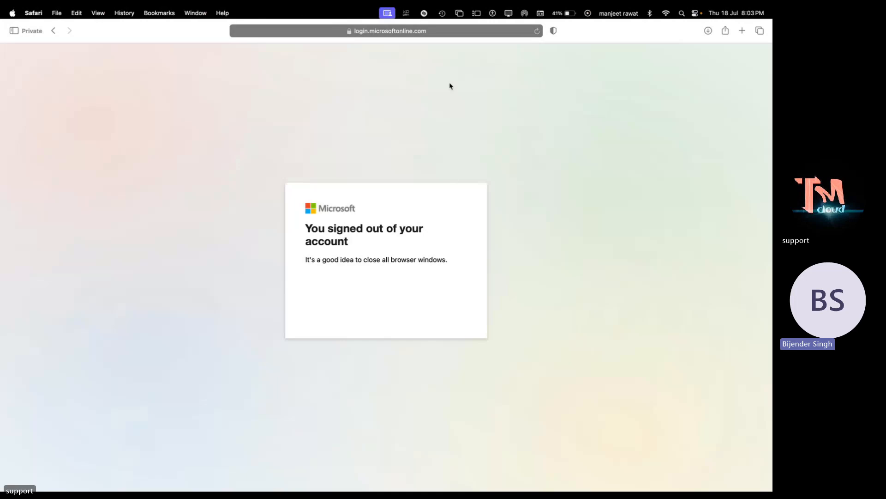
- Reload the signed-out page, then open outlook.office.com/mail via the 'ou' autocomplete
{"action": "left_click", "coordinate": [536, 33]}
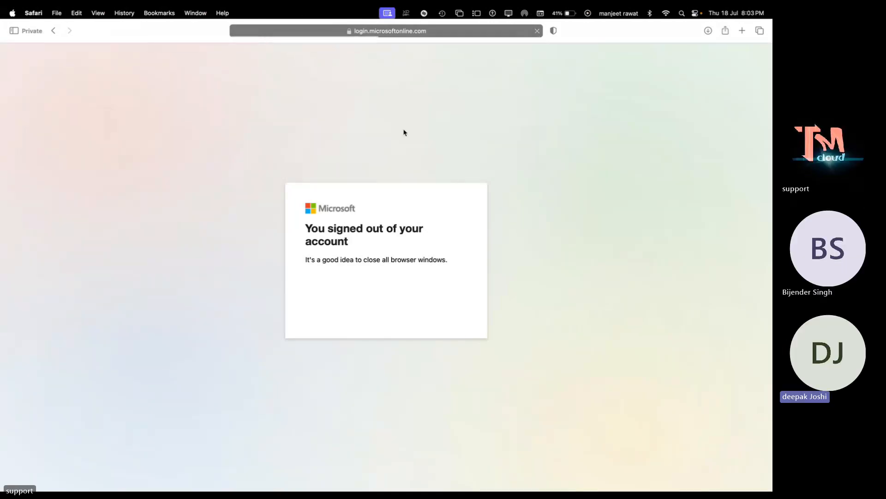
{"action": "left_click", "coordinate": [441, 32]}
{"action": "key", "text": "Return"}
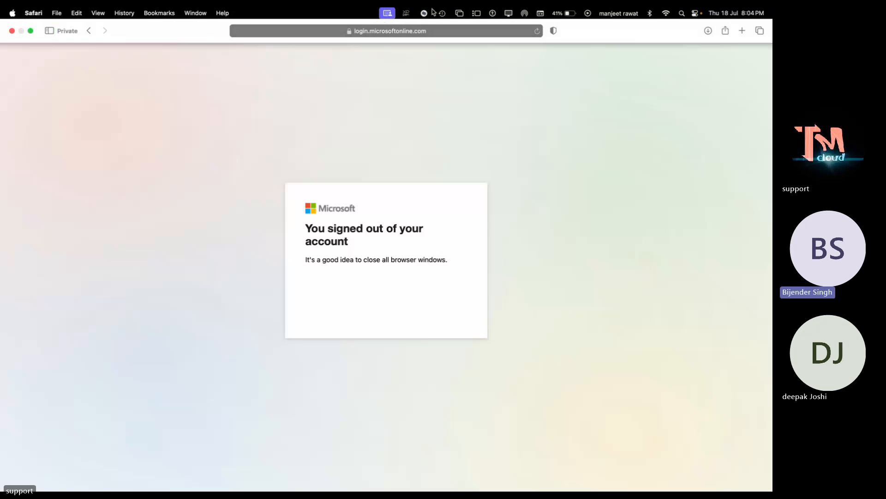
{"action": "left_click", "coordinate": [432, 31]}
{"action": "type", "text": "outlook.office.com/mail/"}
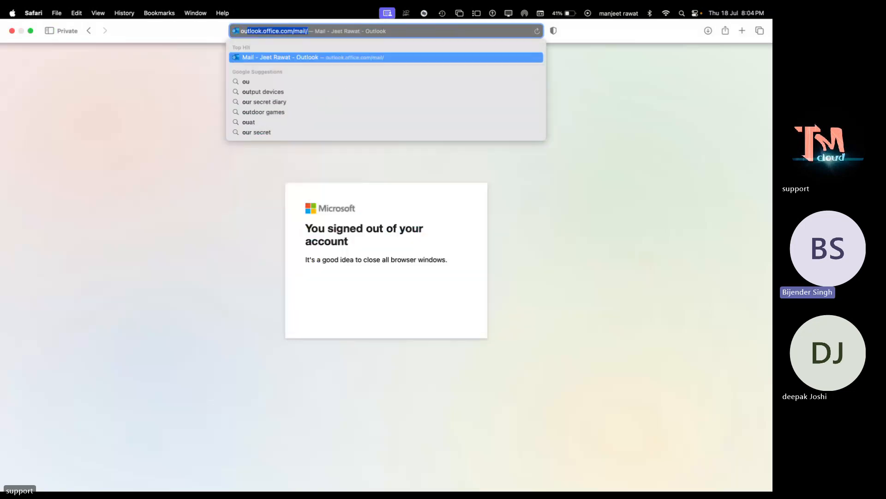
{"action": "key", "text": "Return"}
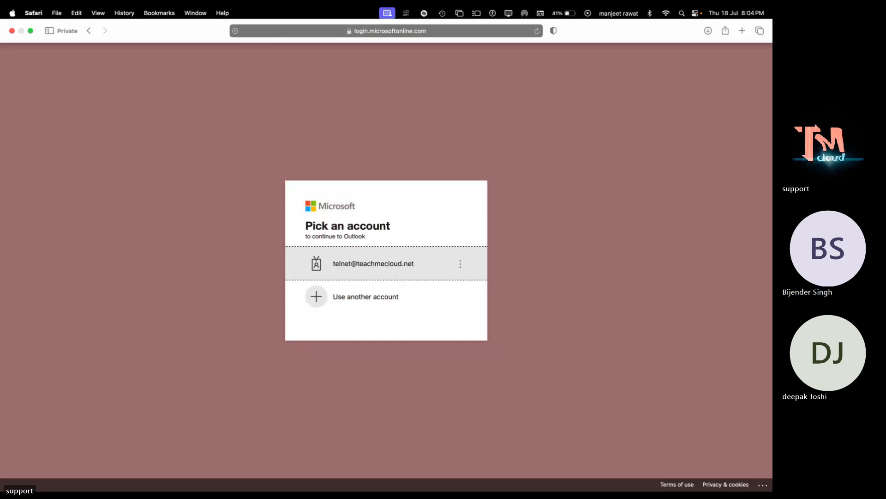
- Sign in as telnet with the account password and continue past the more-information notice
{"action": "left_click", "coordinate": [386, 255]}
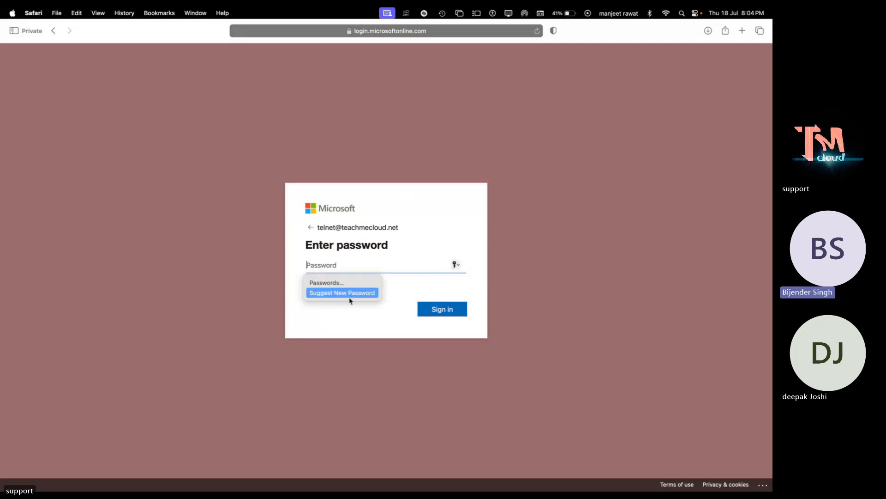
{"action": "type", "text": "•••"}
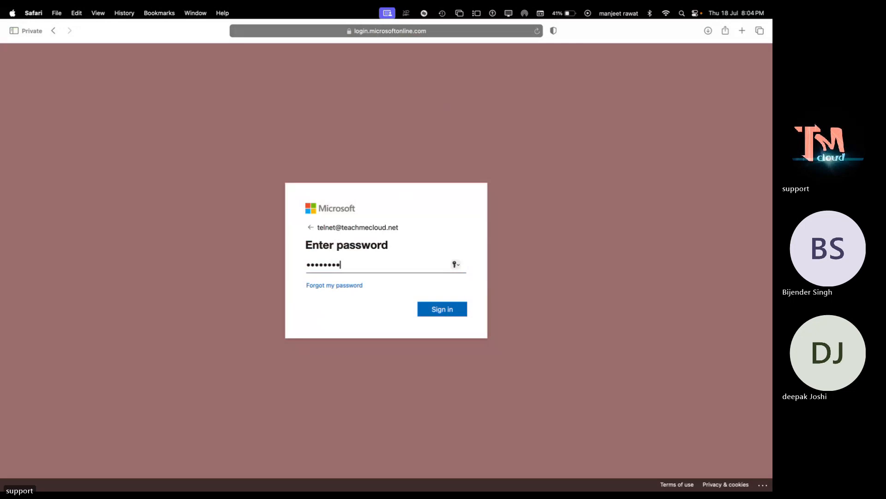
{"action": "key", "text": "Return"}
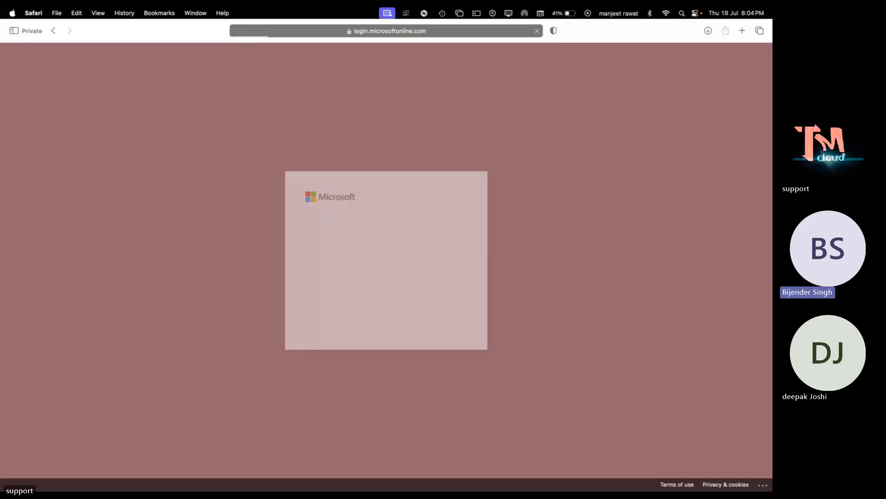
{"action": "left_click", "coordinate": [438, 324]}
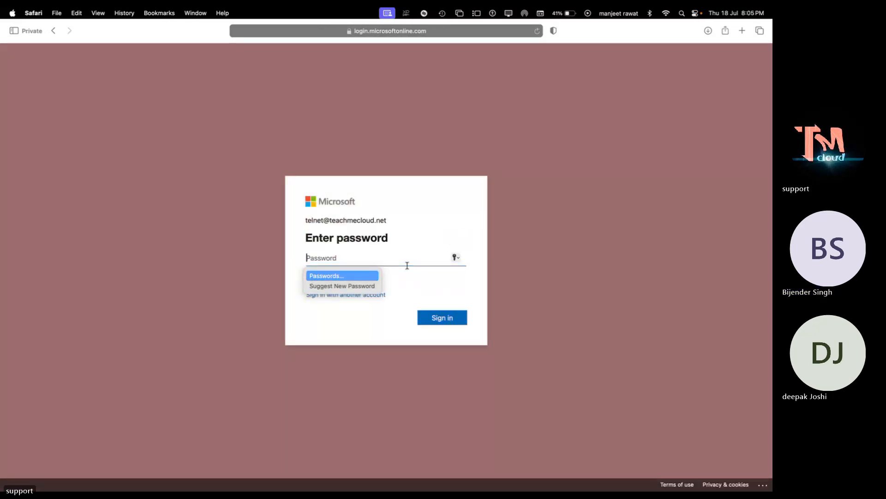
- Set a new password, skip Authenticator setup, and decline staying signed in
{"action": "type", "text": "••••••"}
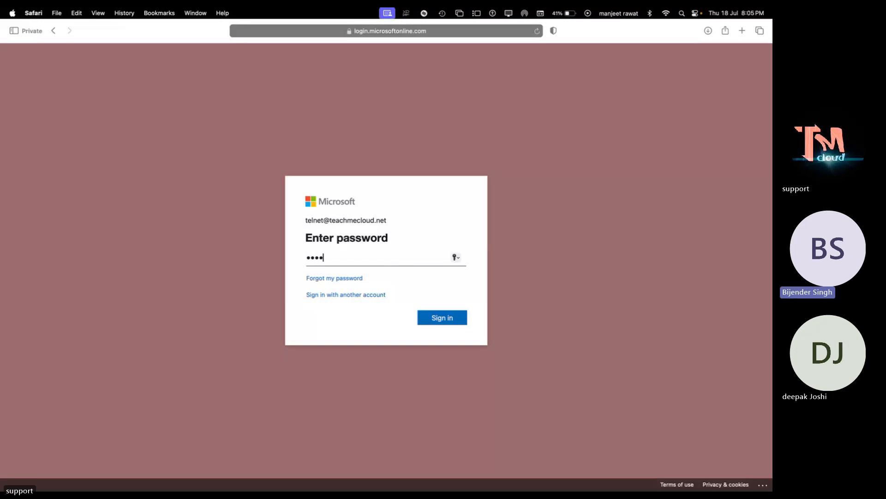
{"action": "key", "text": "BackSpace"}
{"action": "key", "text": "BackSpace"}
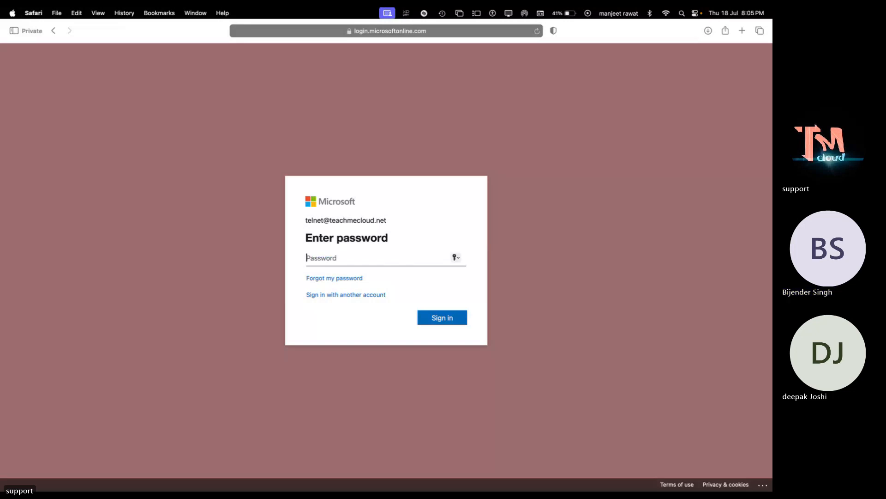
{"action": "type", "text": "•••••••"}
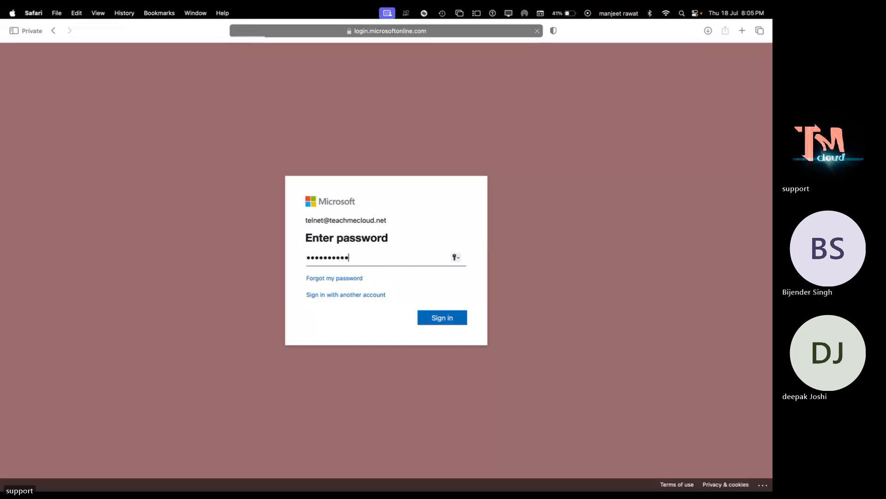
{"action": "key", "text": "Return"}
{"action": "left_click", "coordinate": [390, 313]}
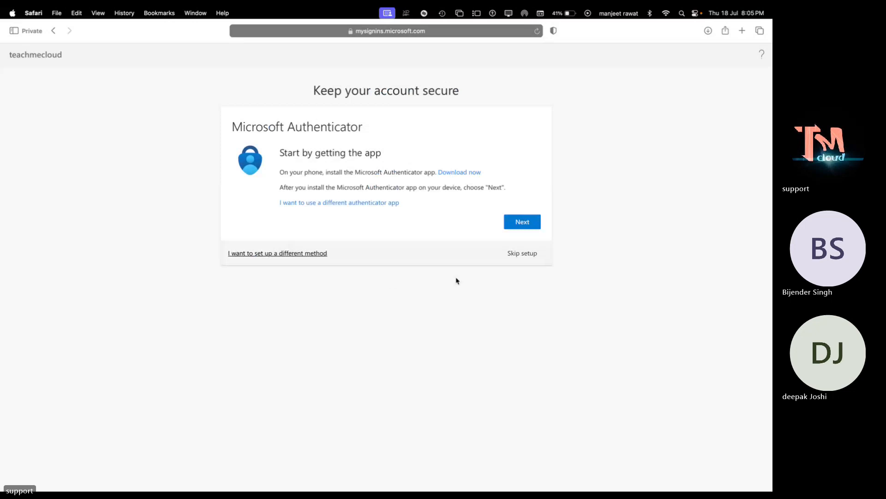
{"action": "left_click", "coordinate": [528, 255]}
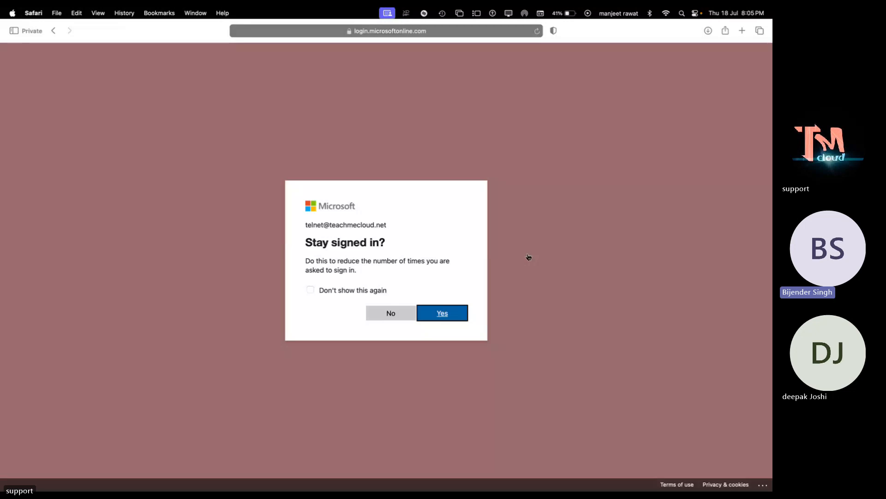
{"action": "left_click", "coordinate": [391, 318]}
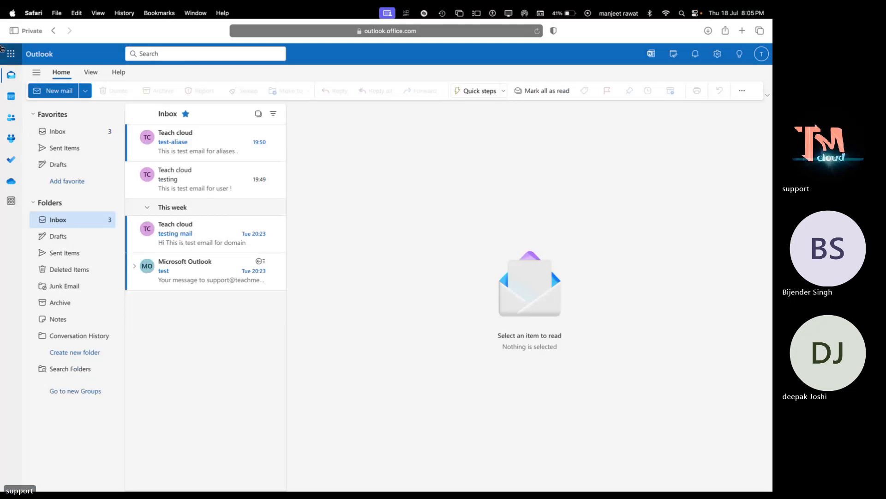
- Confirm the app list lacks Admin, then open telnet's details in Active users
{"action": "left_click", "coordinate": [11, 54]}
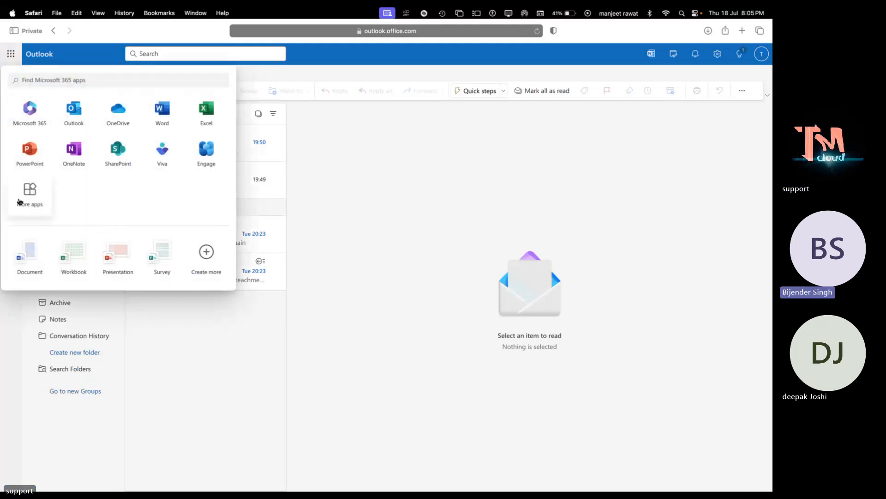
{"action": "key", "text": "ctrl+Right"}
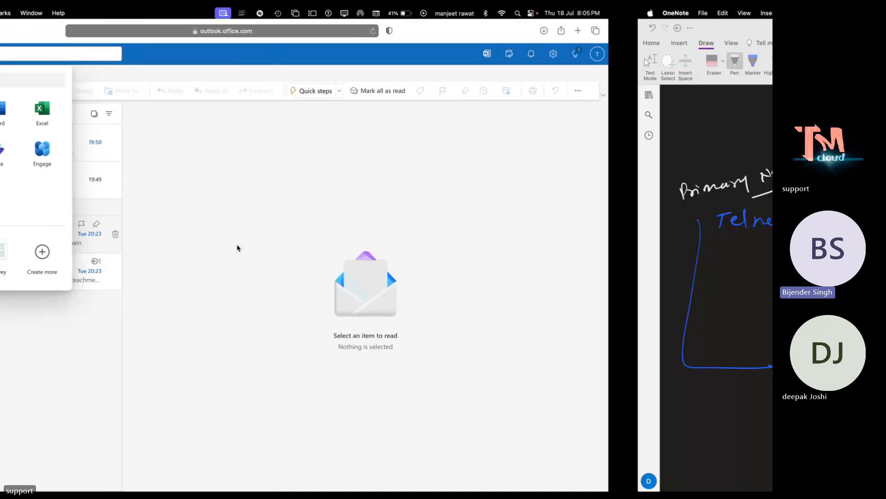
{"action": "key", "text": "ctrl+Right"}
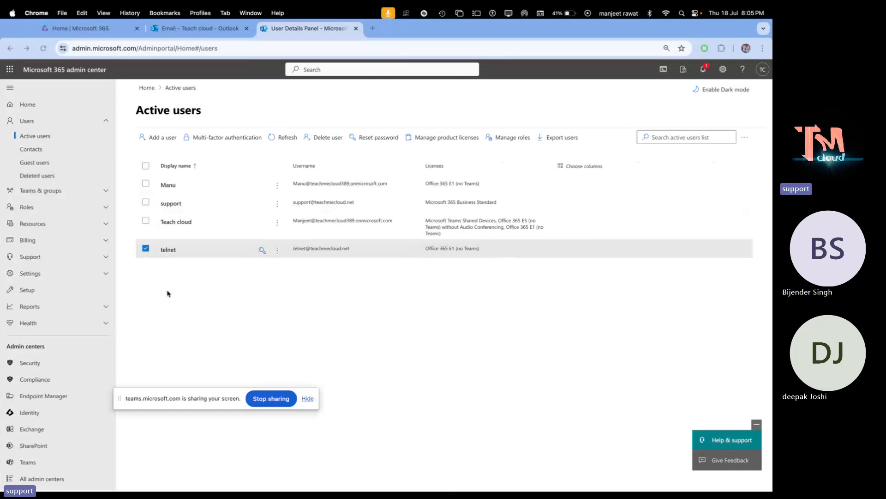
{"action": "left_click", "coordinate": [170, 250]}
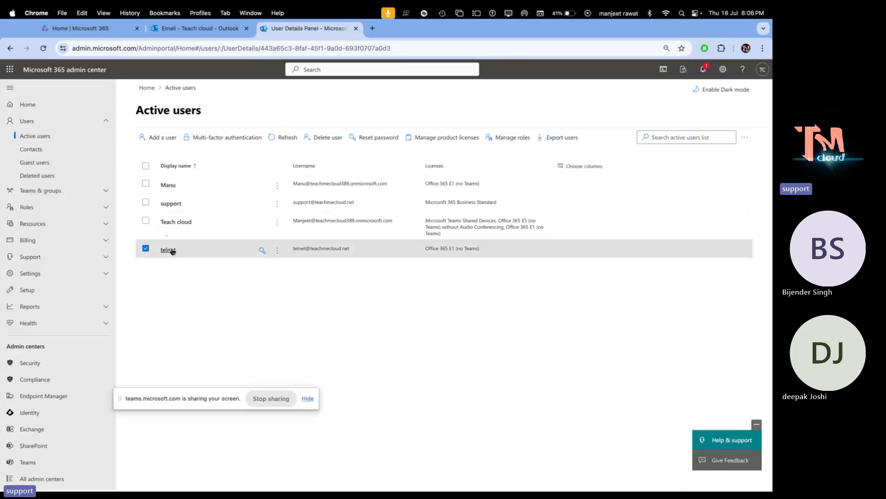
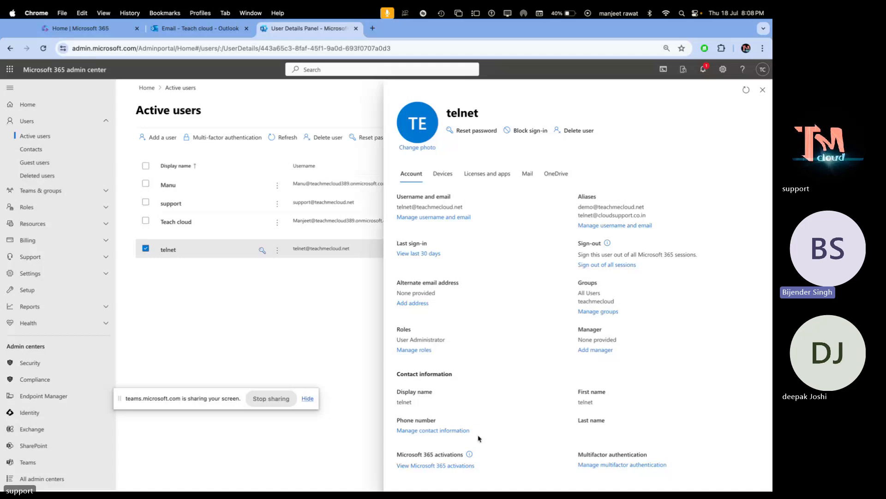
- Open telnet's Microsoft 365 activations, which show no Microsoft 365 sign-ins yet
{"action": "left_click", "coordinate": [430, 467]}
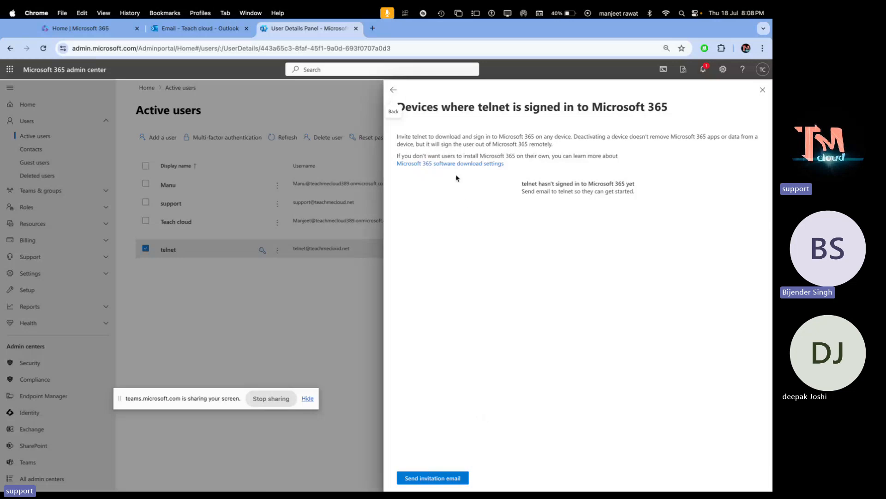
- Open the Microsoft 365 software download settings to view the app installation options
{"action": "left_click", "coordinate": [465, 164]}
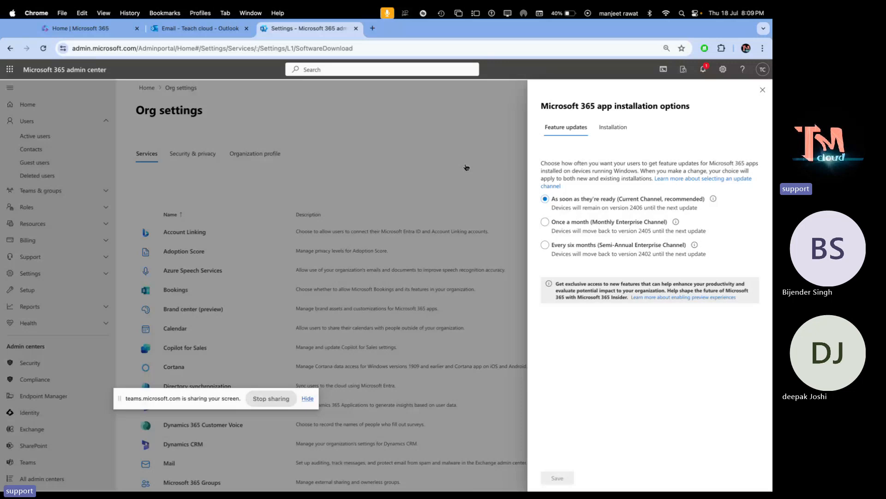
- Review the Installation options, then open the manual deployment page with Skype and Office for Mac installers
{"action": "left_click", "coordinate": [610, 131]}
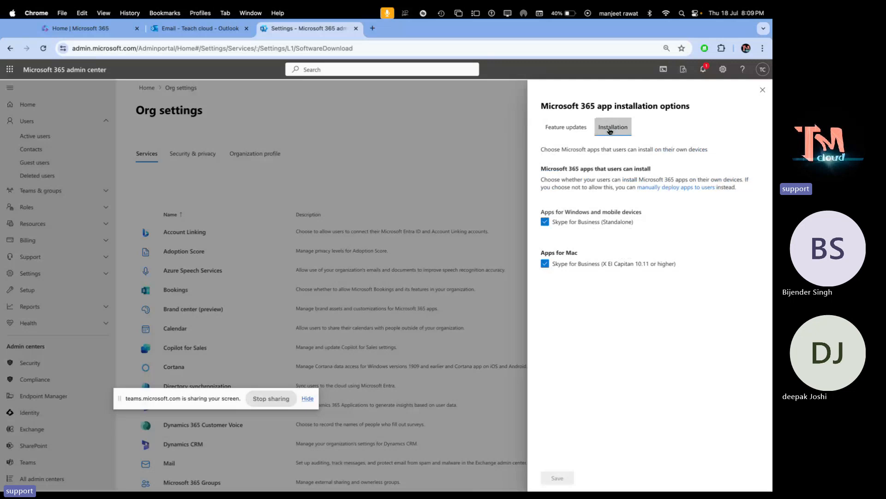
{"action": "left_click", "coordinate": [658, 189]}
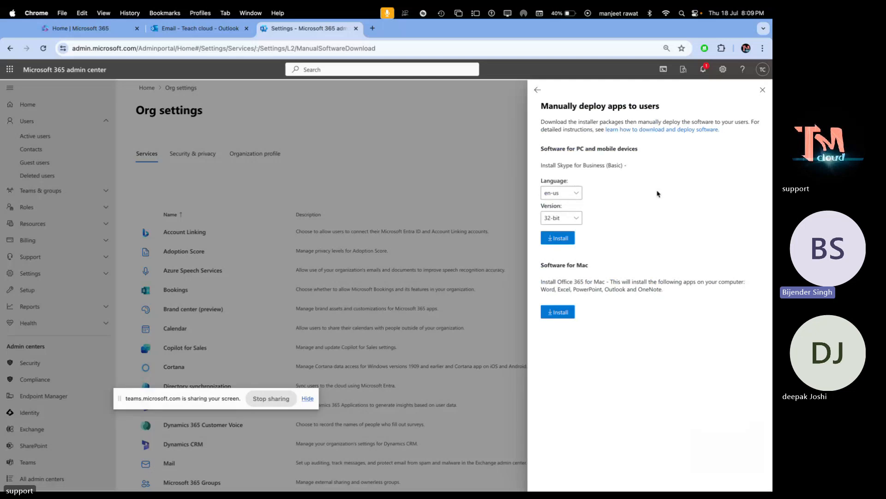
- Close the manual deployment panel and scroll down the Org settings services list
{"action": "left_click", "coordinate": [763, 90]}
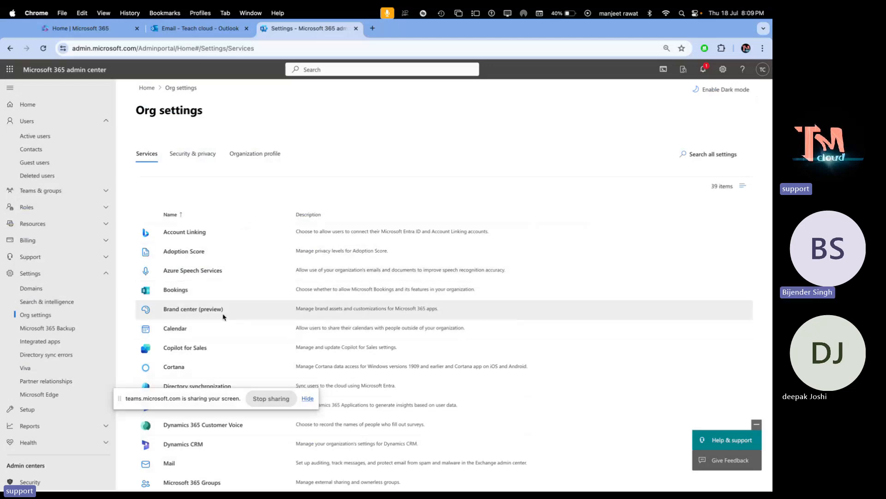
{"action": "scroll", "coordinate": [253, 278], "scroll_direction": "down", "scroll_amount": 5}
{"action": "scroll", "coordinate": [253, 277], "scroll_direction": "down", "scroll_amount": 8}
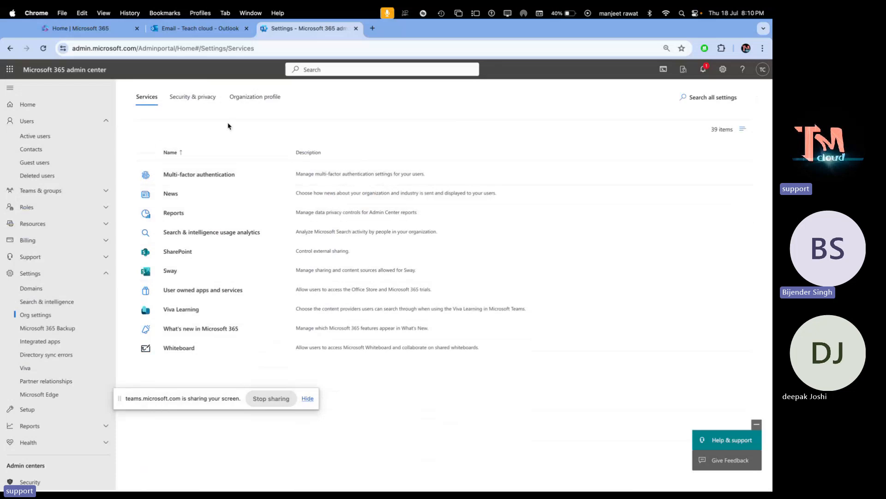
- From telnet's details in Active users, open the per-user multi-factor authentication page
{"action": "left_click", "coordinate": [35, 136]}
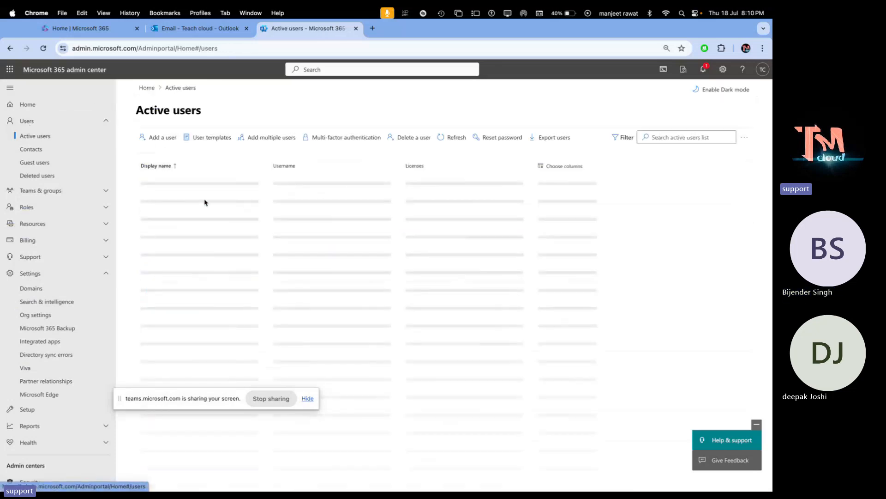
{"action": "left_click", "coordinate": [164, 250]}
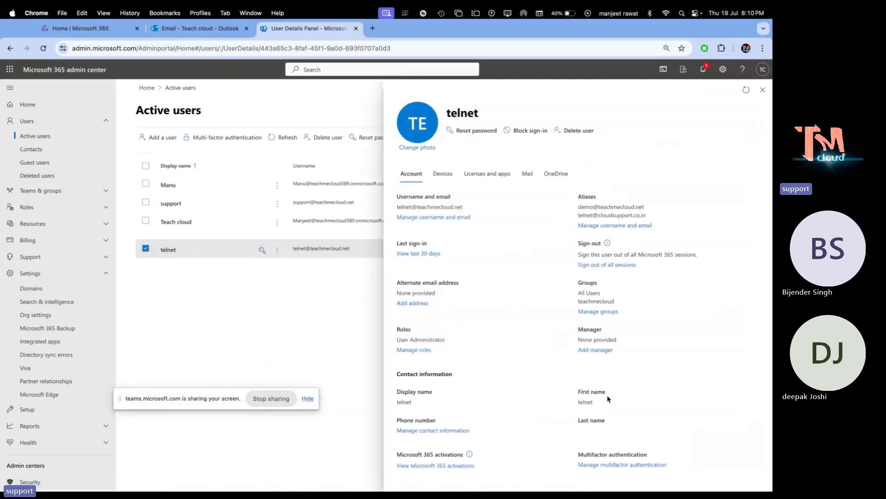
{"action": "left_click", "coordinate": [612, 465]}
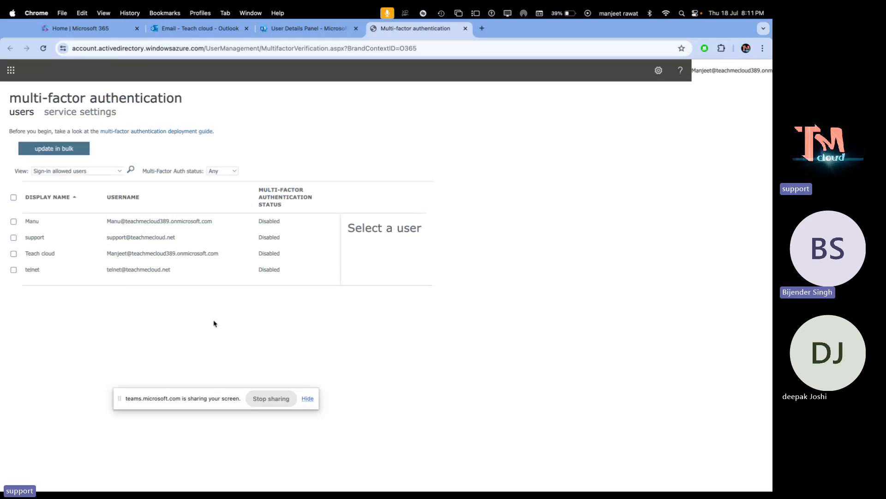
- Enable multi-factor authentication for telnet and dismiss the success message
{"action": "left_click", "coordinate": [14, 270]}
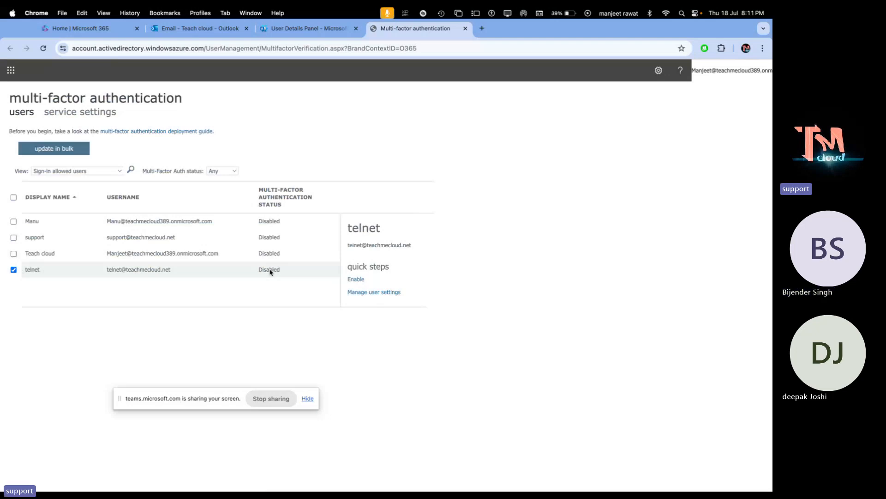
{"action": "left_click", "coordinate": [357, 279]}
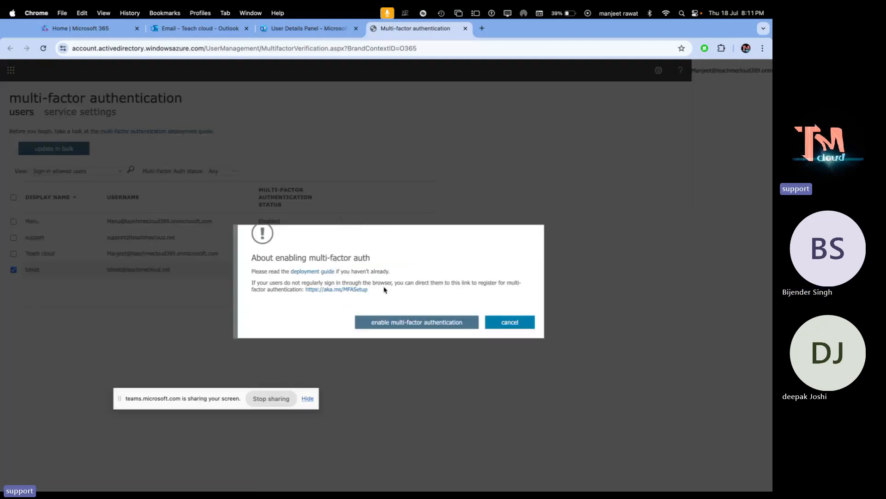
{"action": "left_click", "coordinate": [409, 326]}
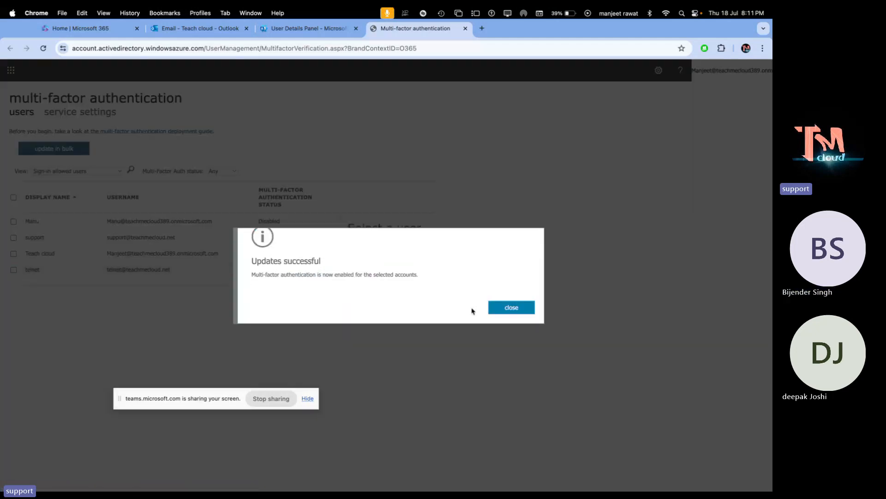
{"action": "left_click", "coordinate": [518, 311]}
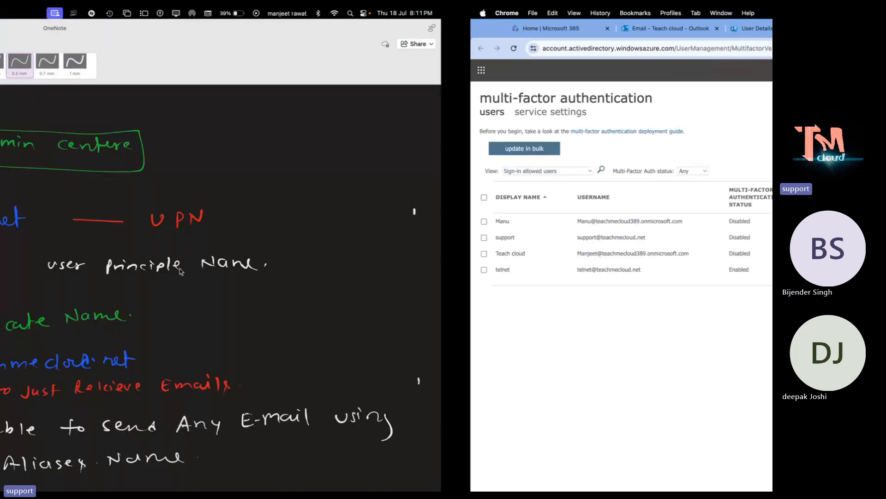
- Sign out of Outlook in Safari on the other desktop
{"action": "key", "text": "ctrl+Left"}
{"action": "left_click", "coordinate": [464, 143]}
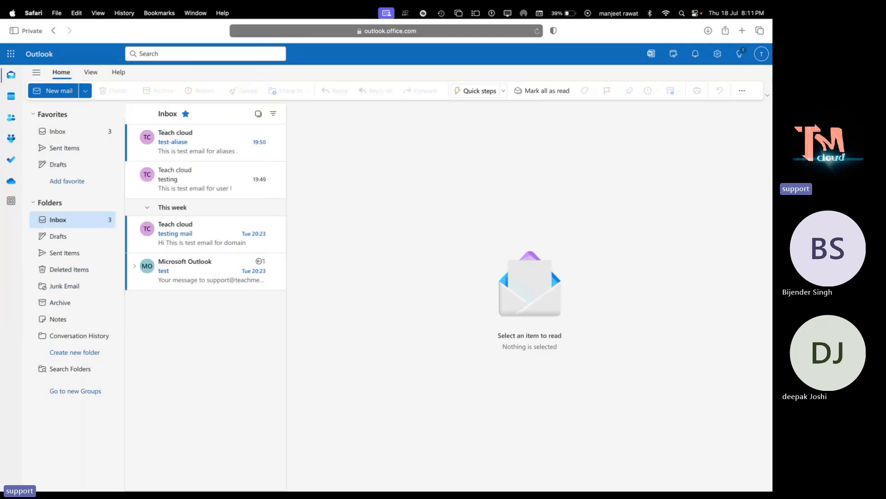
{"action": "left_click", "coordinate": [764, 54]}
{"action": "left_click", "coordinate": [754, 80]}
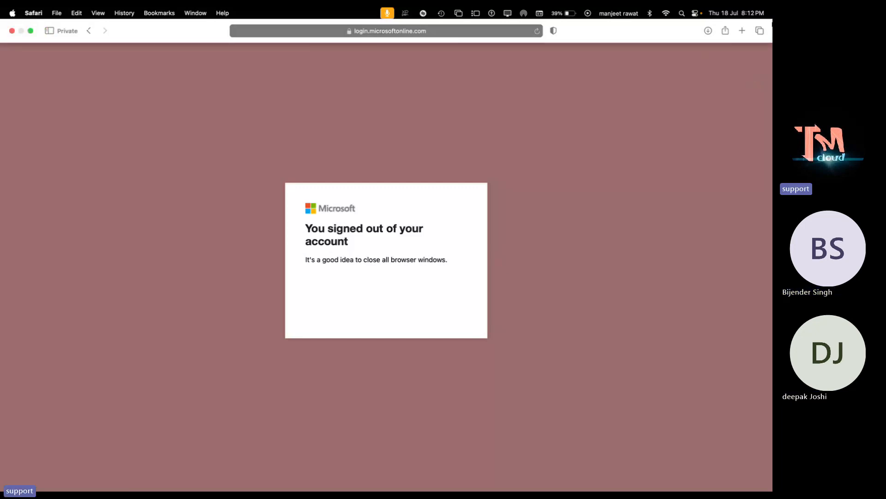
- Load outlook.office.com and continue signing in as the test user, then return to the MFA window
{"action": "left_click", "coordinate": [464, 30]}
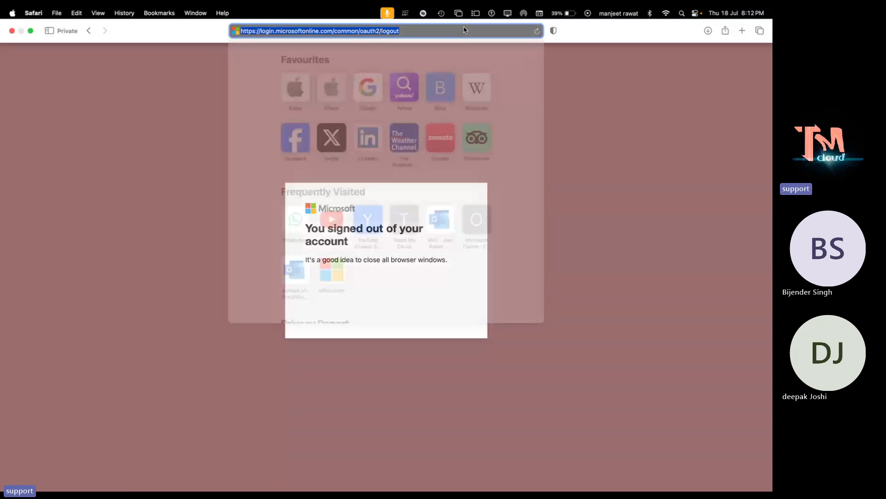
{"action": "type", "text": "outlook.office.com"}
{"action": "key", "text": "Return"}
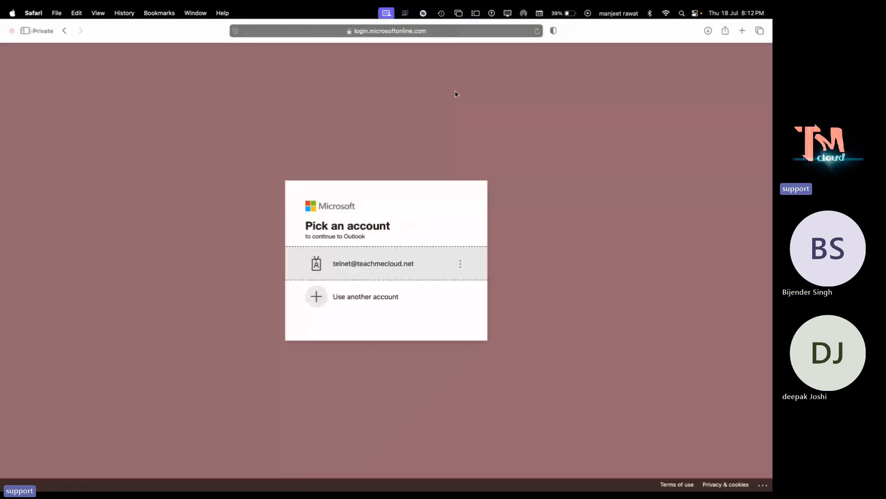
{"action": "left_click", "coordinate": [376, 279]}
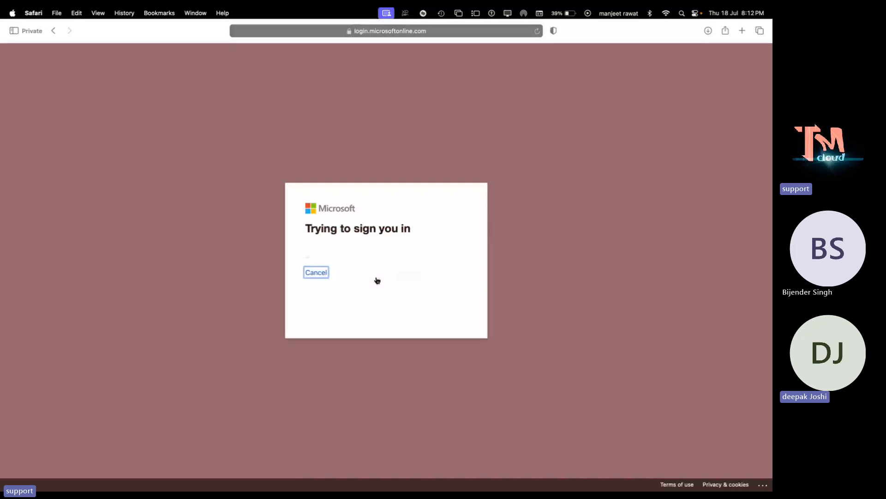
{"action": "key", "text": "ctrl+Left"}
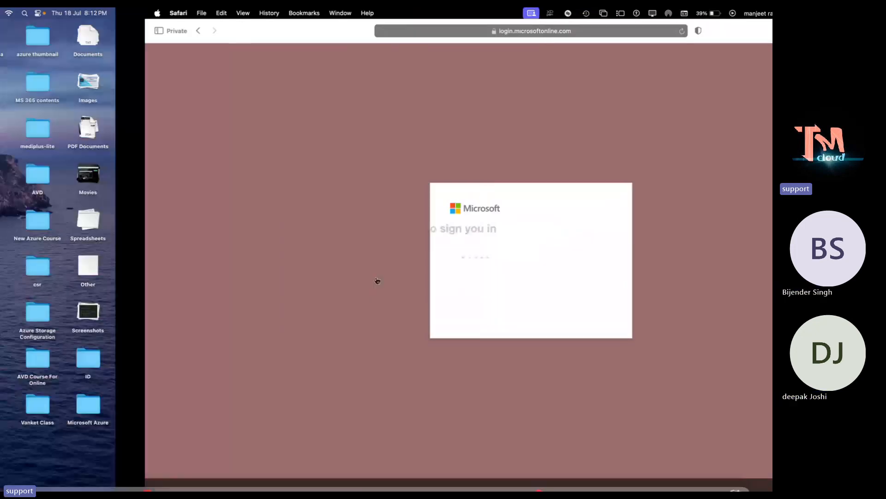
{"action": "key", "text": "ctrl+Right"}
{"action": "key", "text": "ctrl+Right"}
{"action": "key", "text": "ctrl+Right"}
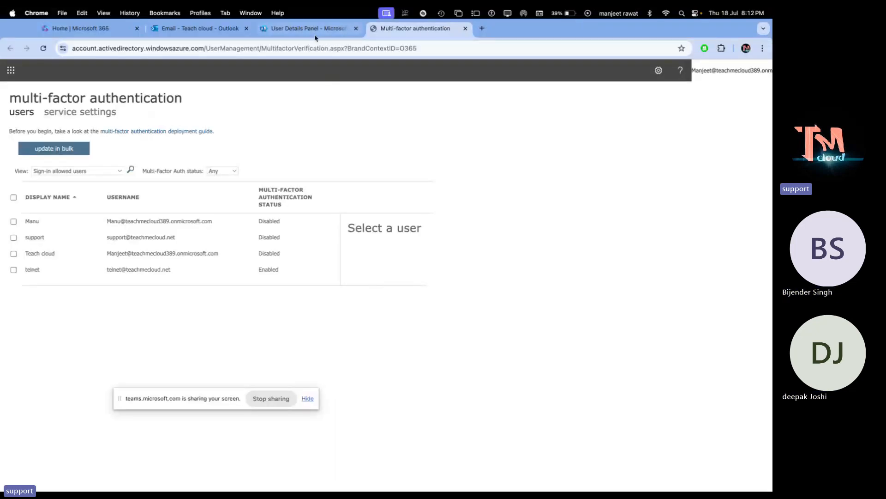
- Check the user details tab, return to the MFA page, then switch to the Teams meeting
{"action": "left_click", "coordinate": [315, 34]}
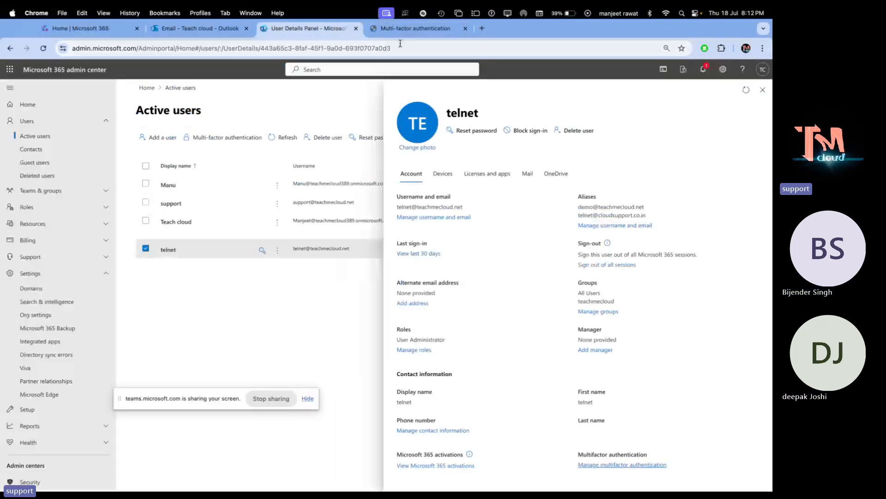
{"action": "left_click", "coordinate": [423, 30]}
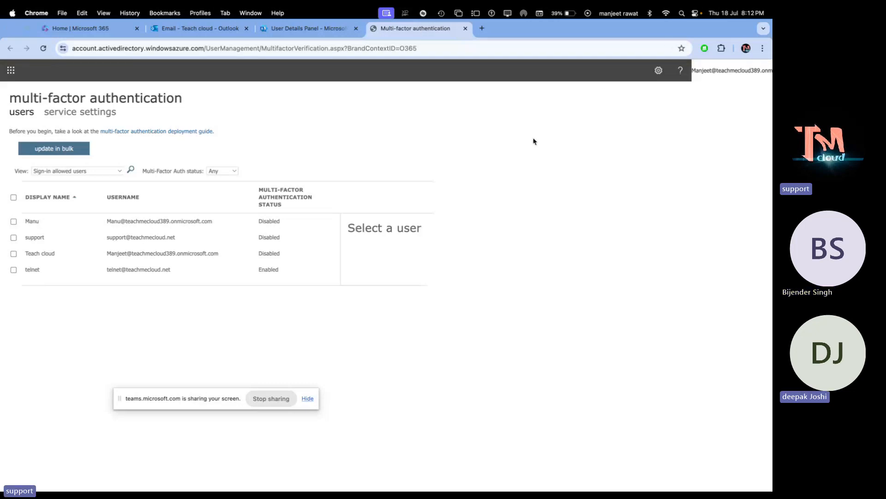
{"action": "key", "text": "ctrl+Left"}
{"action": "key", "text": "ctrl+Left"}
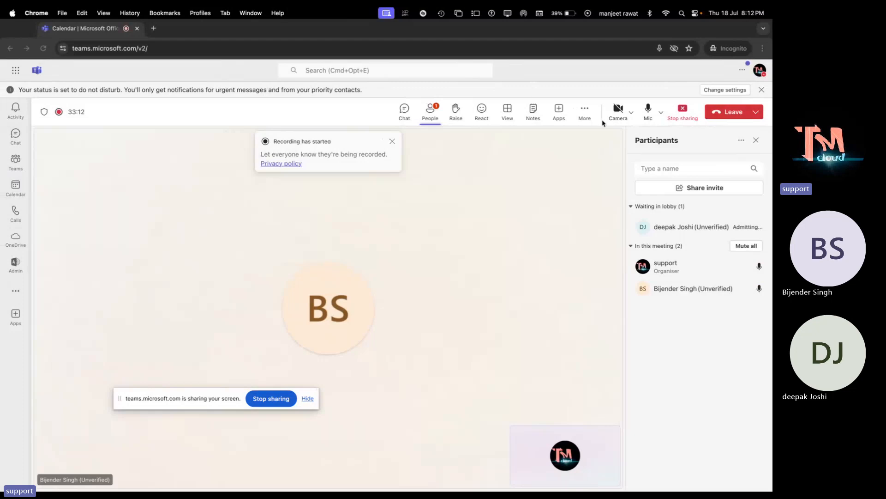
- Mute the microphone during the Teams meeting, unmute it later, then return to the MFA page
{"action": "left_click", "coordinate": [648, 110]}
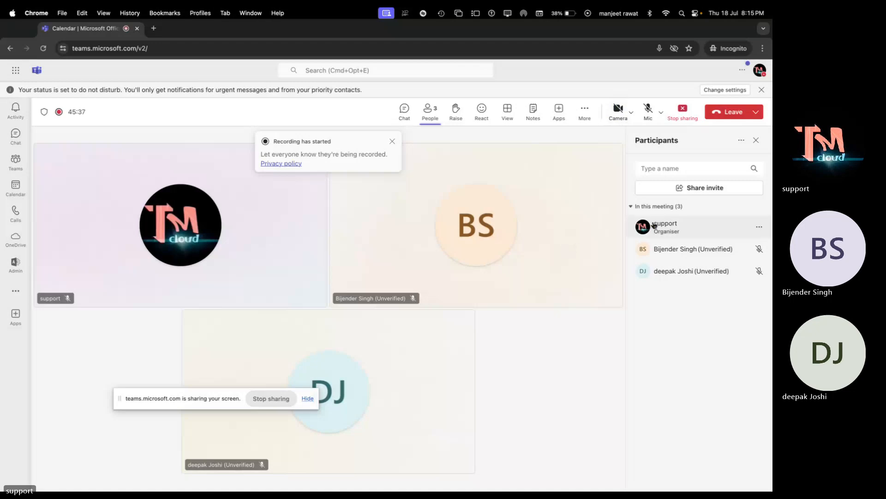
{"action": "left_click", "coordinate": [648, 111]}
{"action": "key", "text": "ctrl+Left"}
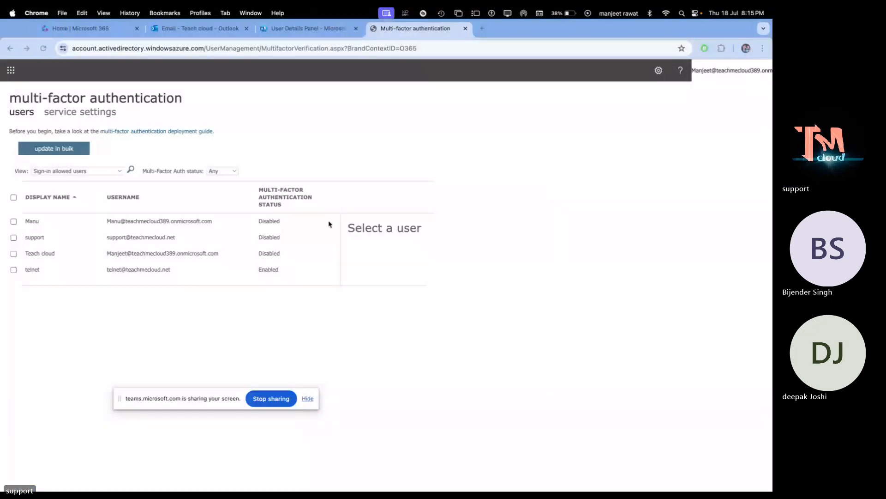
{"action": "key", "text": "ctrl+Right"}
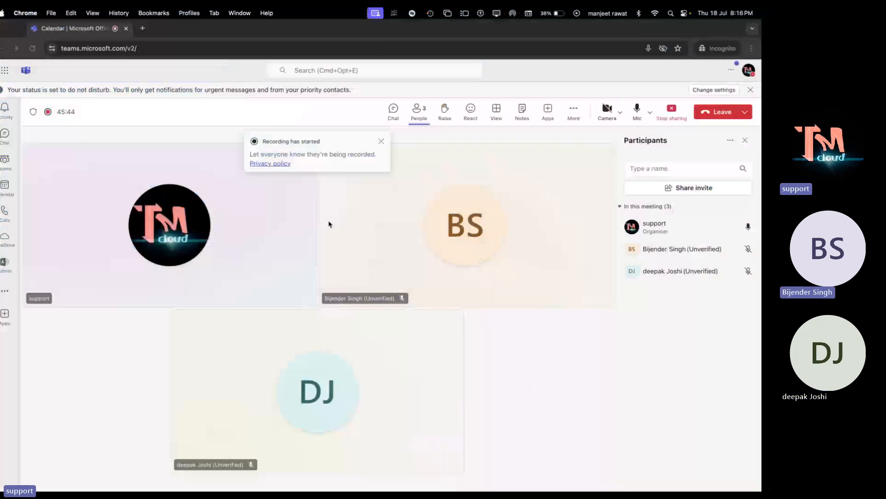
{"action": "key", "text": "ctrl+Left"}
{"action": "key", "text": "ctrl+Right"}
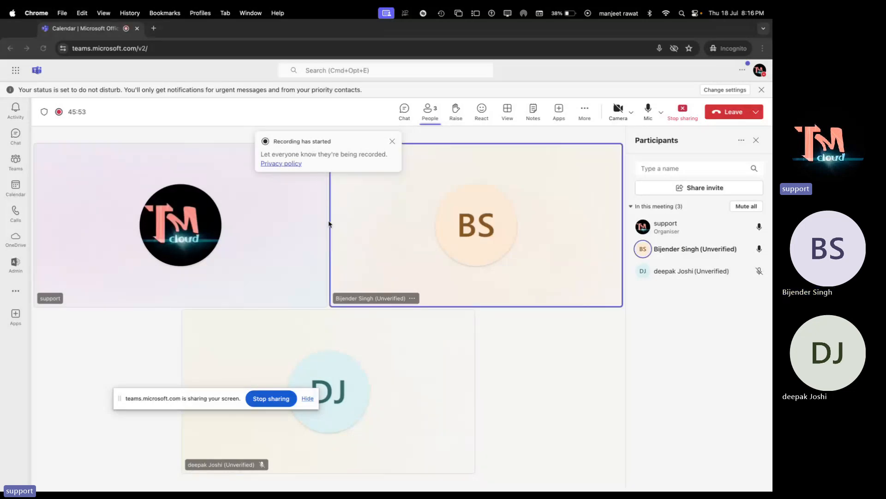
{"action": "key", "text": "ctrl+Left"}
{"action": "key", "text": "ctrl+Right"}
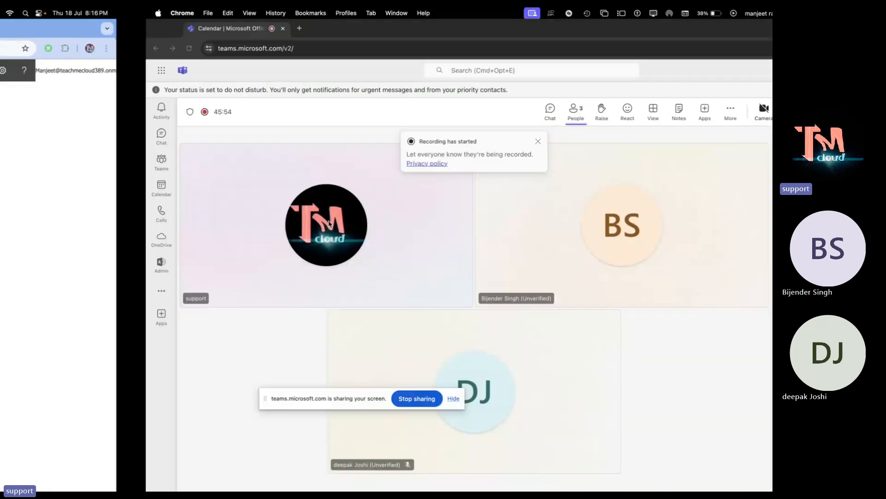
{"action": "key", "text": "ctrl+Left"}
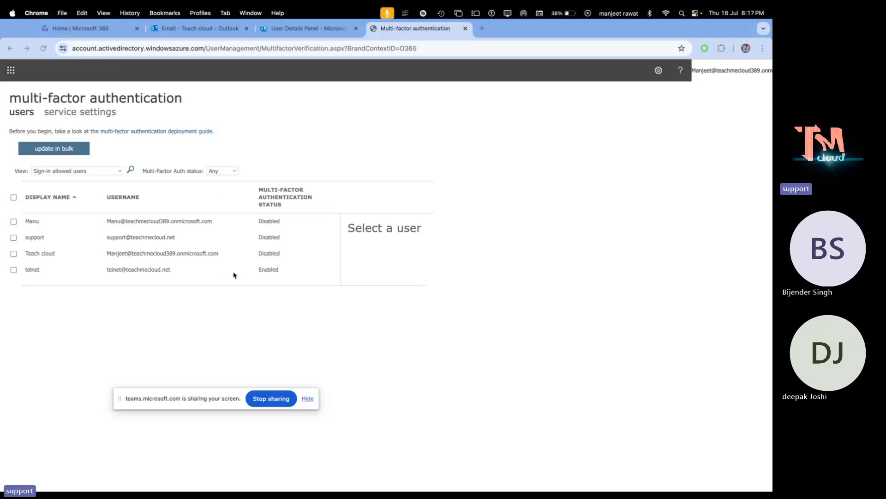
- Submit the account password in Safari and continue to the security info setup
{"action": "key", "text": "ctrl+Left"}
{"action": "key", "text": "ctrl+Left"}
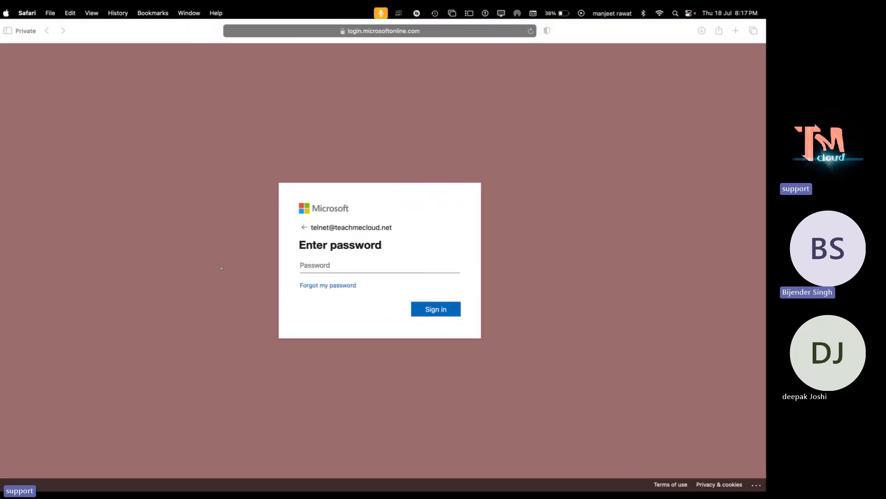
{"action": "left_click", "coordinate": [343, 265]}
{"action": "type", "text": "******"}
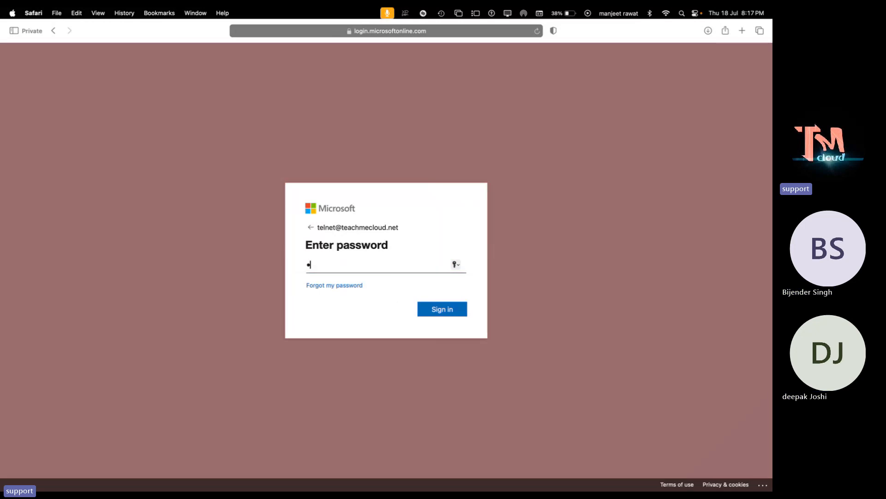
{"action": "type", "text": "****"}
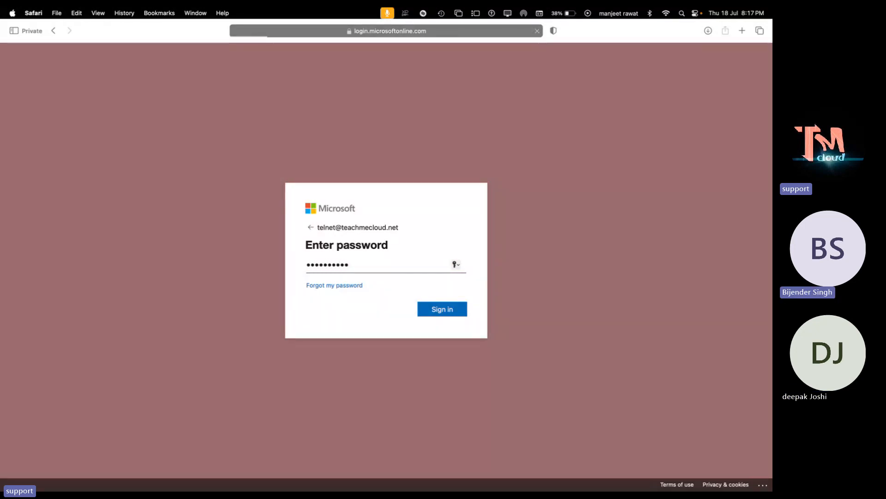
{"action": "key", "text": "Return"}
{"action": "left_click", "coordinate": [454, 318]}
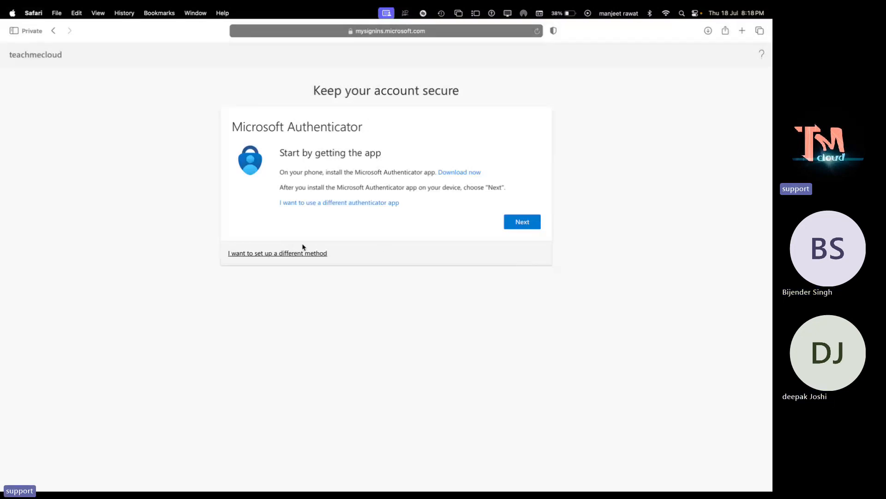
{"action": "left_click", "coordinate": [273, 255]}
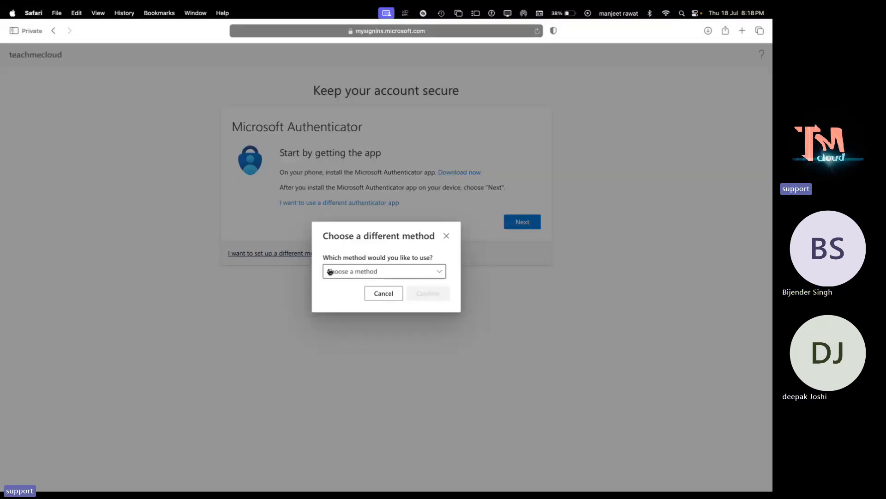
{"action": "left_click", "coordinate": [402, 273]}
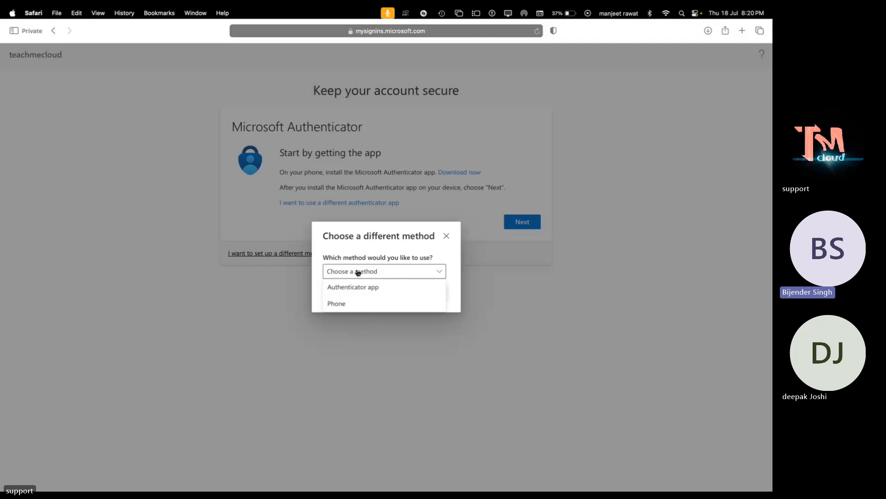
{"action": "left_click", "coordinate": [355, 288]}
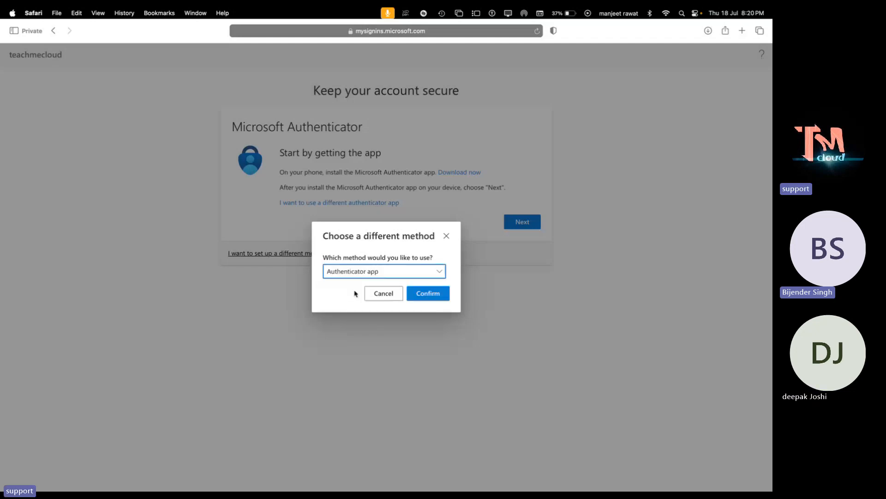
{"action": "left_click", "coordinate": [429, 299]}
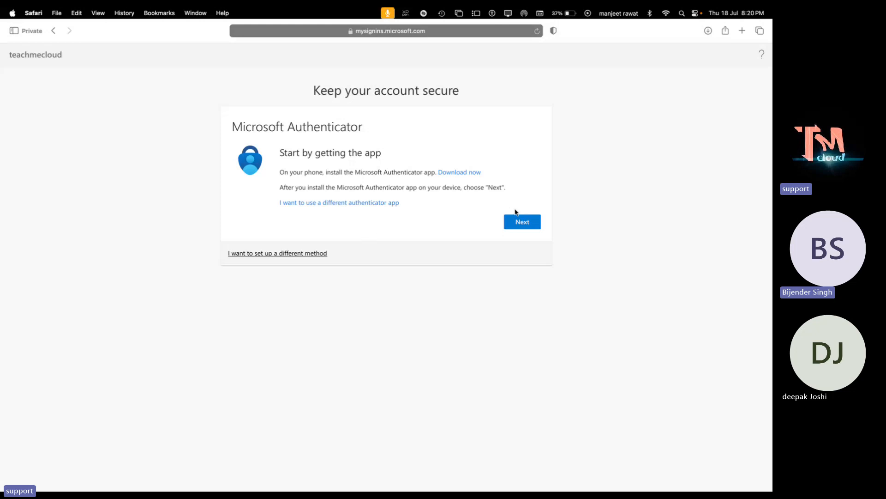
- Register Microsoft Authenticator by scanning the QR code and approving the test notification
{"action": "left_click", "coordinate": [520, 221]}
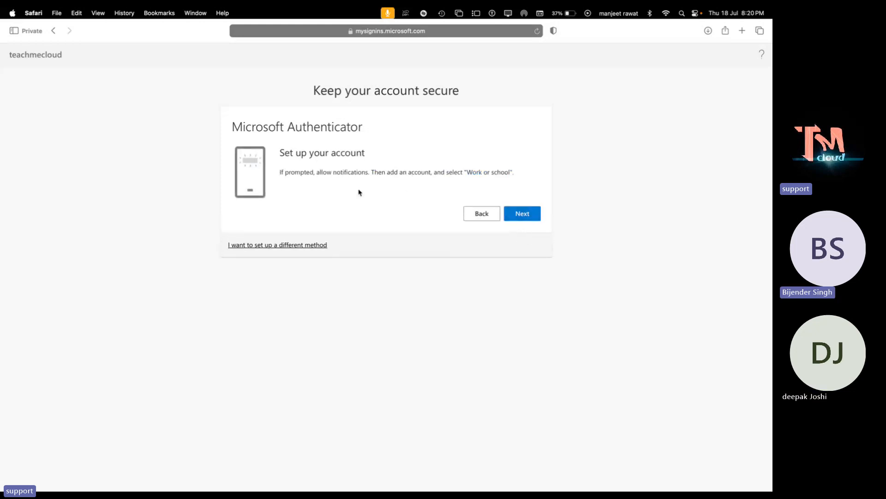
{"action": "left_click", "coordinate": [521, 212]}
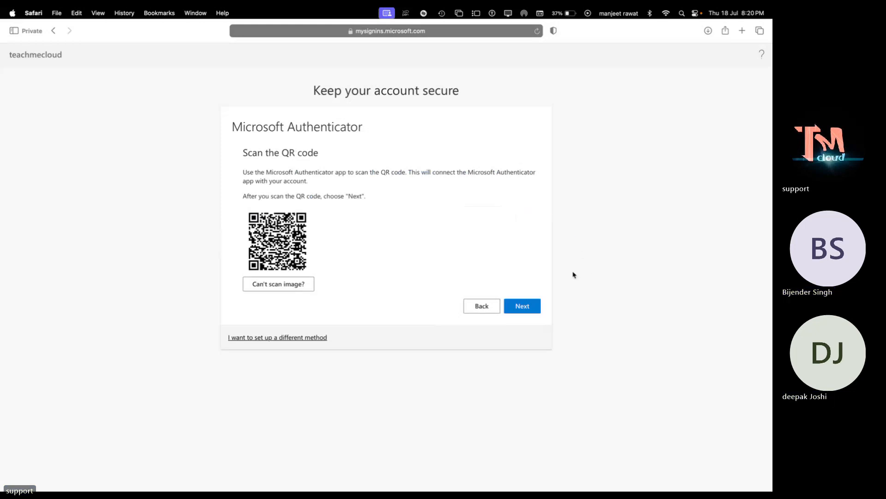
{"action": "left_click", "coordinate": [538, 305]}
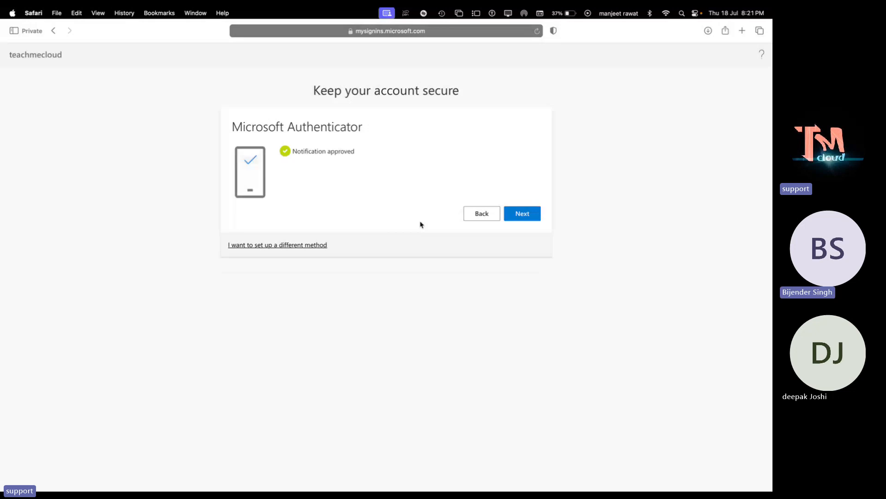
{"action": "left_click", "coordinate": [523, 212]}
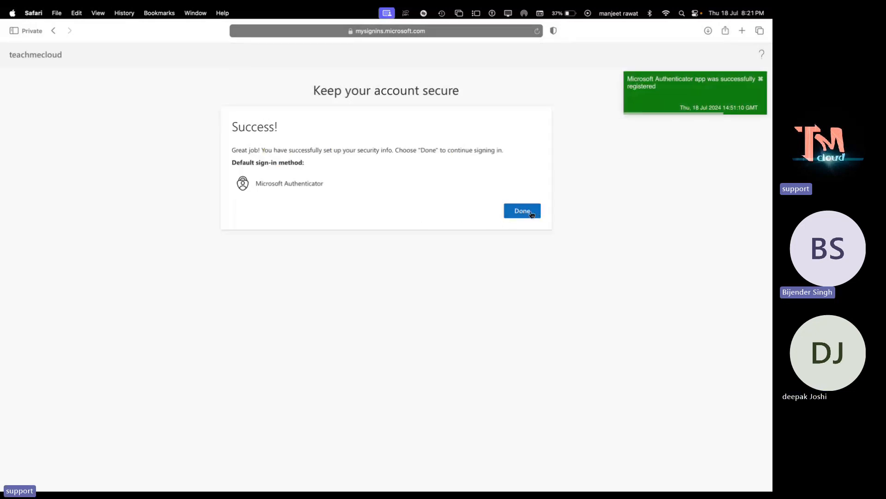
- Finish MFA setup, decline 'Stay signed in?', and land in telnet's Outlook Inbox
{"action": "left_click", "coordinate": [529, 212]}
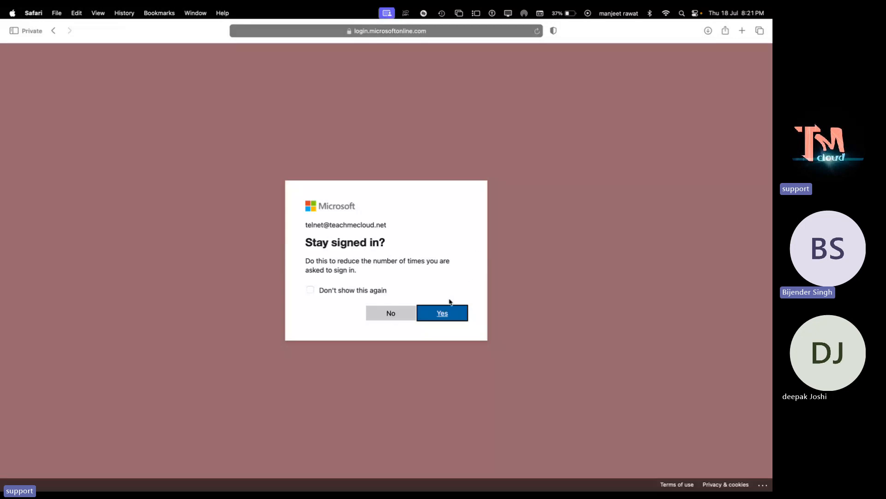
{"action": "left_click", "coordinate": [392, 314]}
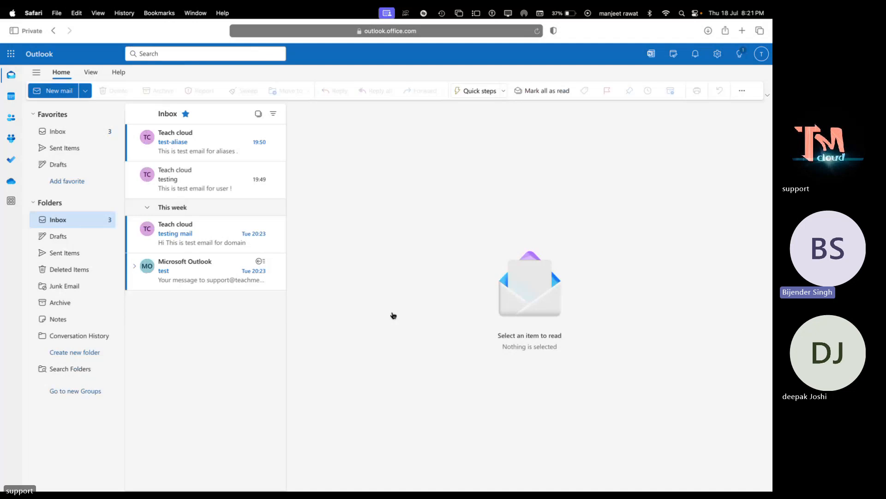
{"action": "key", "text": "ctrl+Right"}
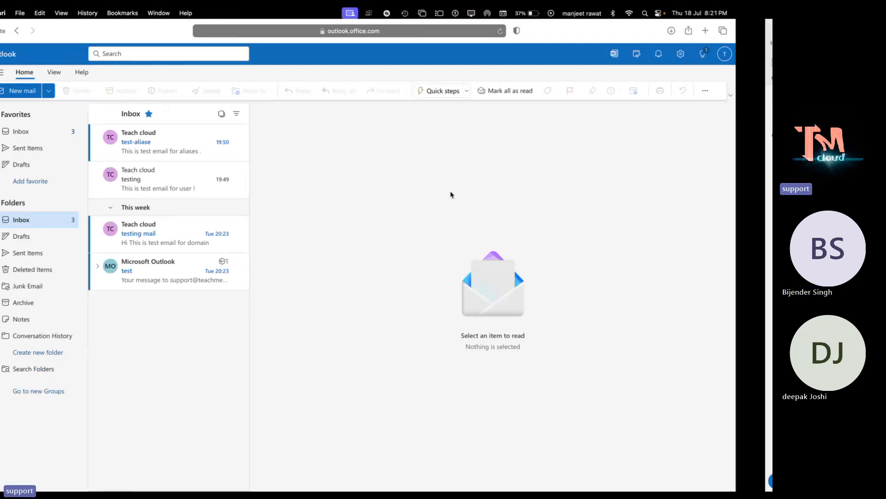
- Back in the admin center, check telnet's Devices tab showing no Intune-enrolled devices
{"action": "key", "text": "ctrl+Right"}
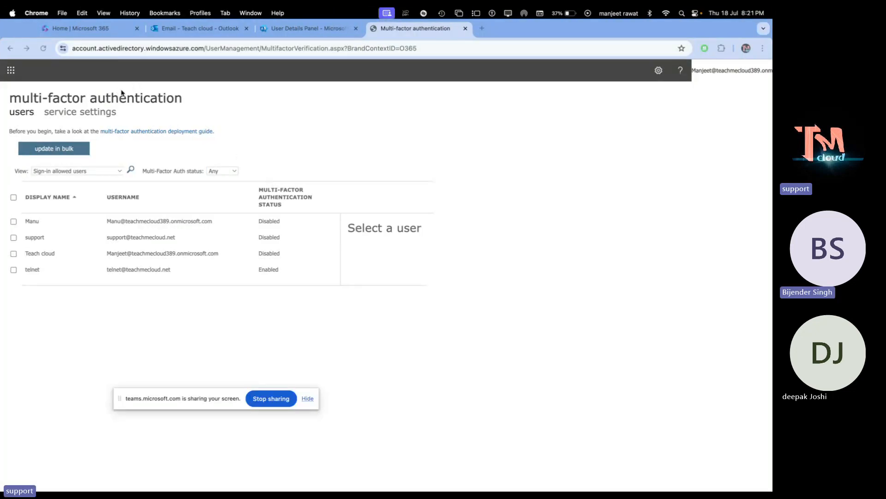
{"action": "left_click", "coordinate": [329, 29]}
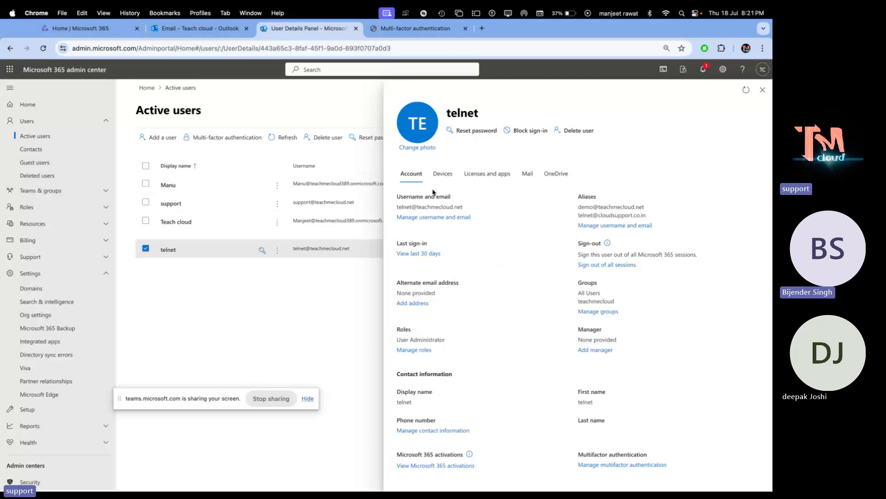
{"action": "left_click", "coordinate": [447, 178]}
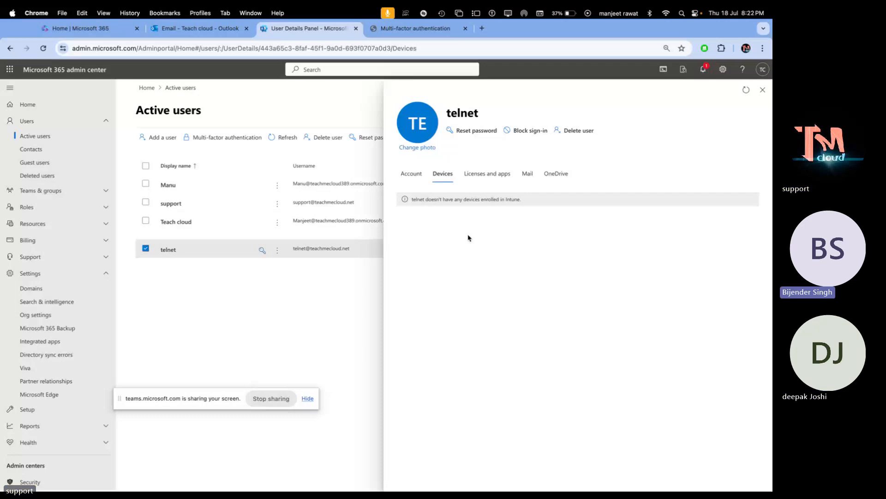
- Show telnet's Licenses and apps tab with its one assigned license
{"action": "left_click", "coordinate": [484, 178]}
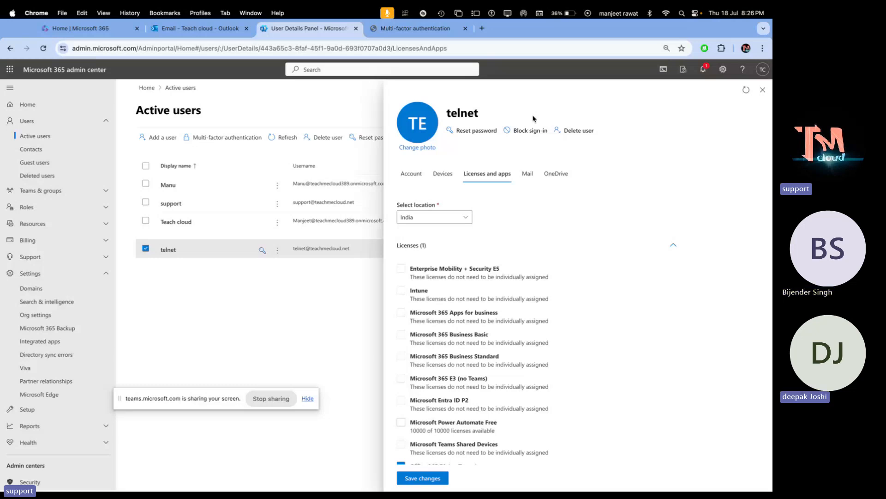
- Expand the Apps (32) list for telnet's Office 365 E1 (no Teams) license
{"action": "scroll", "coordinate": [542, 267], "scroll_direction": "down", "scroll_amount": 3}
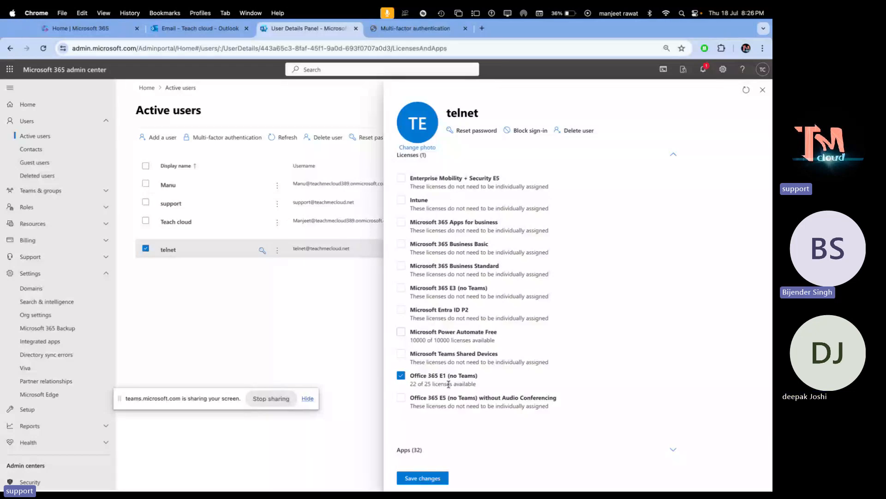
{"action": "left_click", "coordinate": [409, 451]}
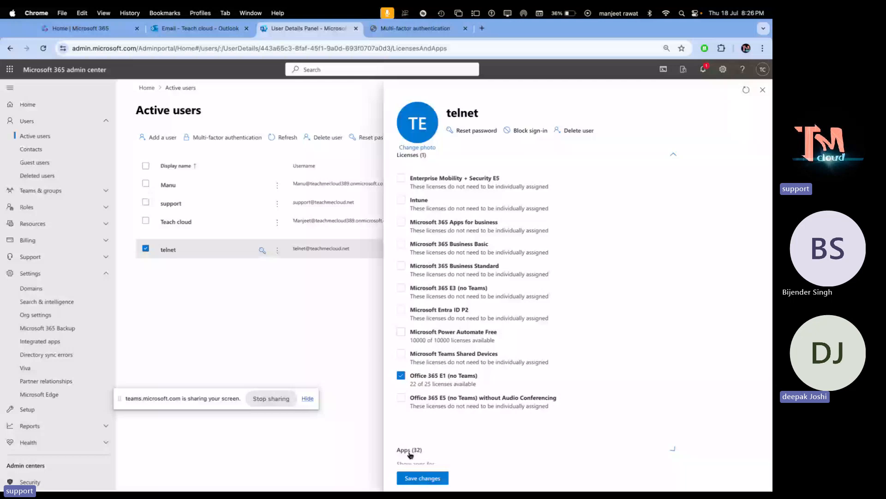
{"action": "scroll", "coordinate": [410, 455], "scroll_direction": "down", "scroll_amount": 6}
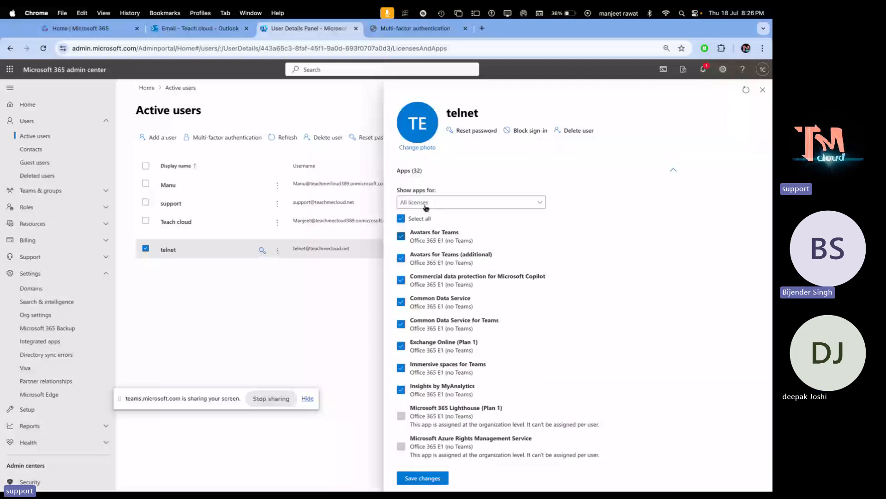
{"action": "scroll", "coordinate": [426, 207], "scroll_direction": "down", "scroll_amount": 10}
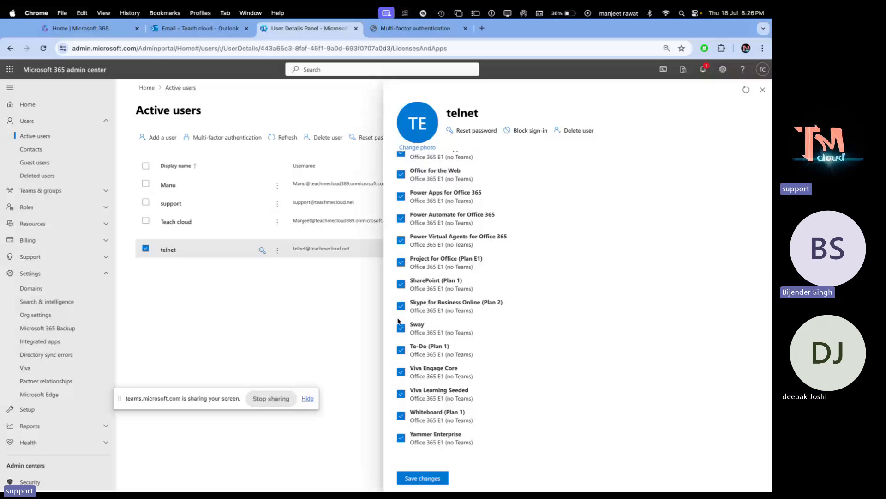
- Turn off SharePoint (Plan 1), Skype for Business Online, Viva Engage Core and Yammer Enterprise, then save
{"action": "left_click", "coordinate": [405, 289]}
{"action": "left_click", "coordinate": [401, 307]}
{"action": "left_click", "coordinate": [401, 372]}
{"action": "scroll", "coordinate": [403, 434], "scroll_direction": "up", "scroll_amount": 1}
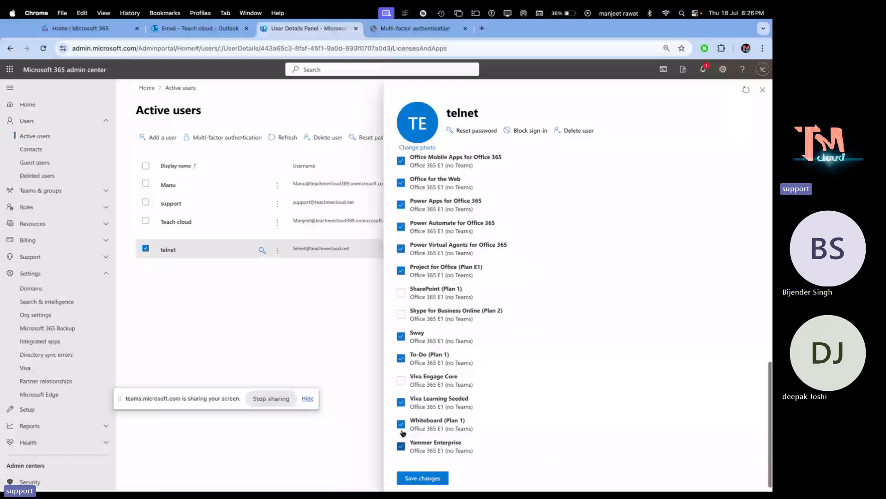
{"action": "left_click", "coordinate": [400, 445]}
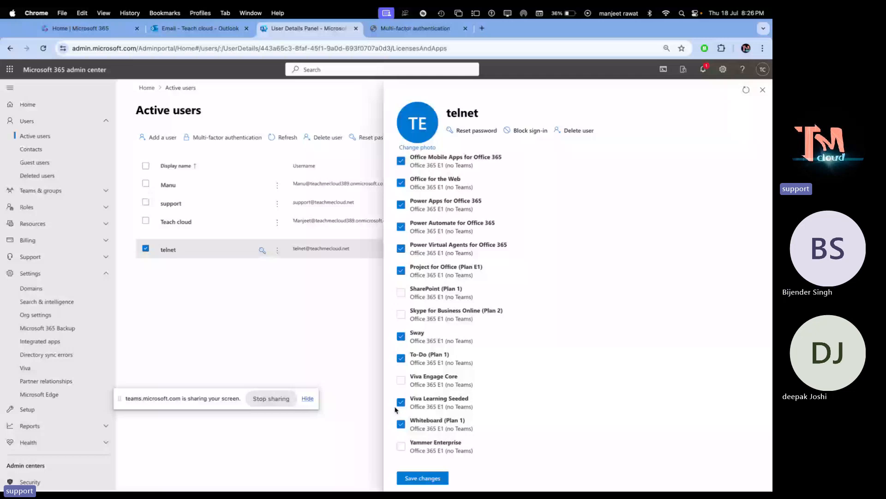
{"action": "left_click", "coordinate": [425, 482]}
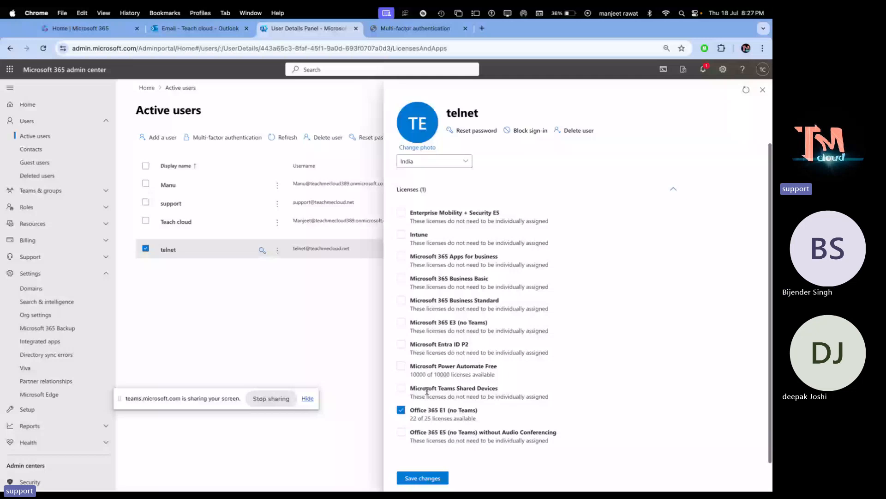
{"action": "scroll", "coordinate": [425, 461], "scroll_direction": "down", "scroll_amount": 1}
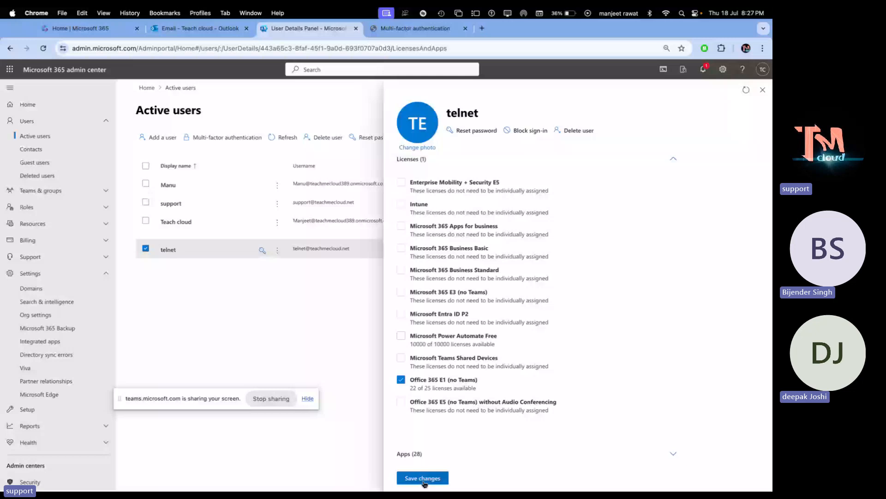
{"action": "left_click", "coordinate": [423, 478]}
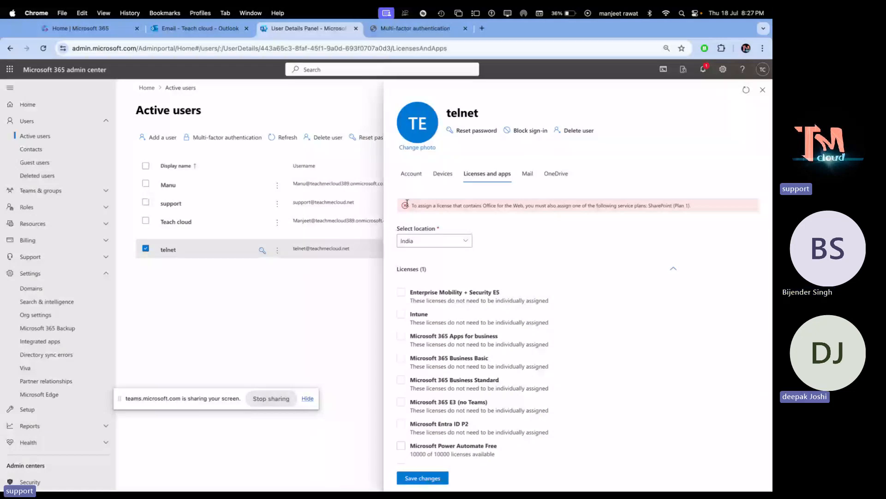
- Save telnet's app assignment changes again so the licenses page reloads
{"action": "scroll", "coordinate": [498, 443], "scroll_direction": "down", "scroll_amount": 10}
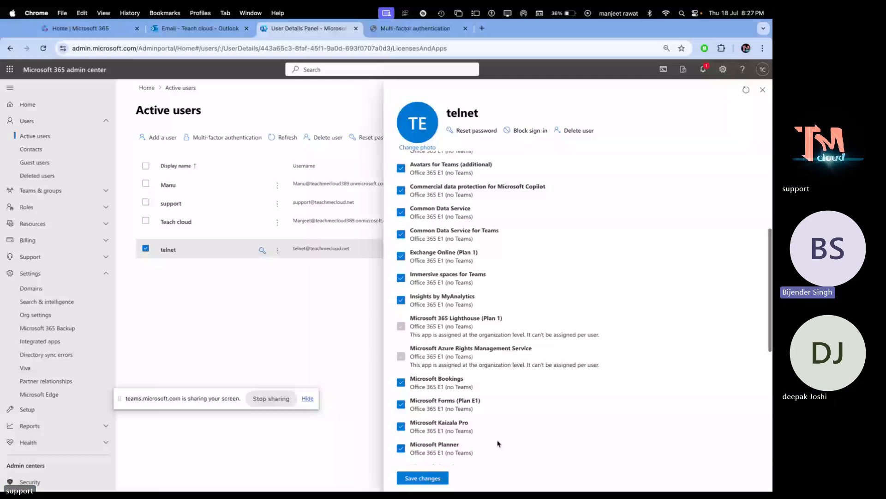
{"action": "left_click", "coordinate": [429, 481]}
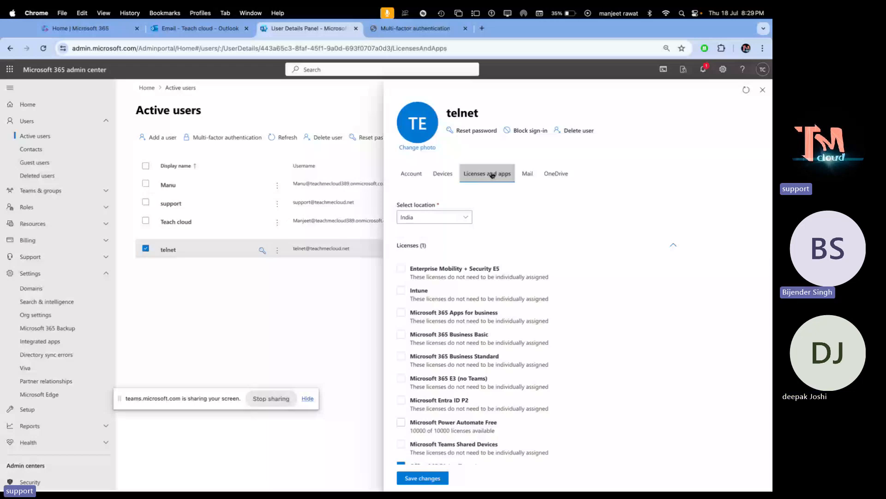
- Review telnet's Mail tab (0% of 50GB, no forwarding), then switch to the Teams meeting
{"action": "left_click", "coordinate": [525, 175]}
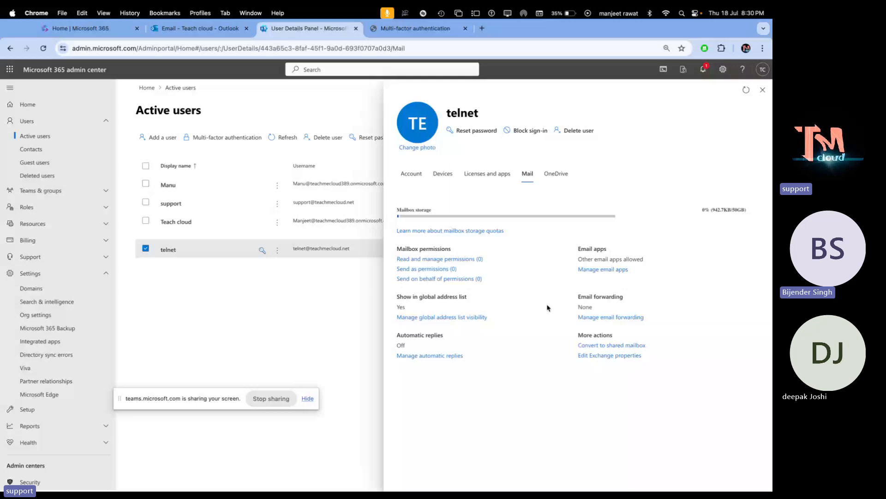
{"action": "key", "text": "ctrl+Right"}
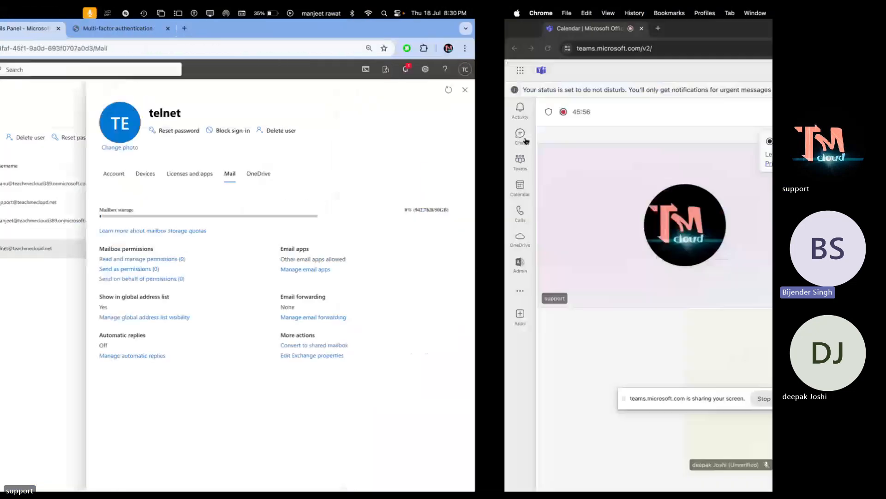